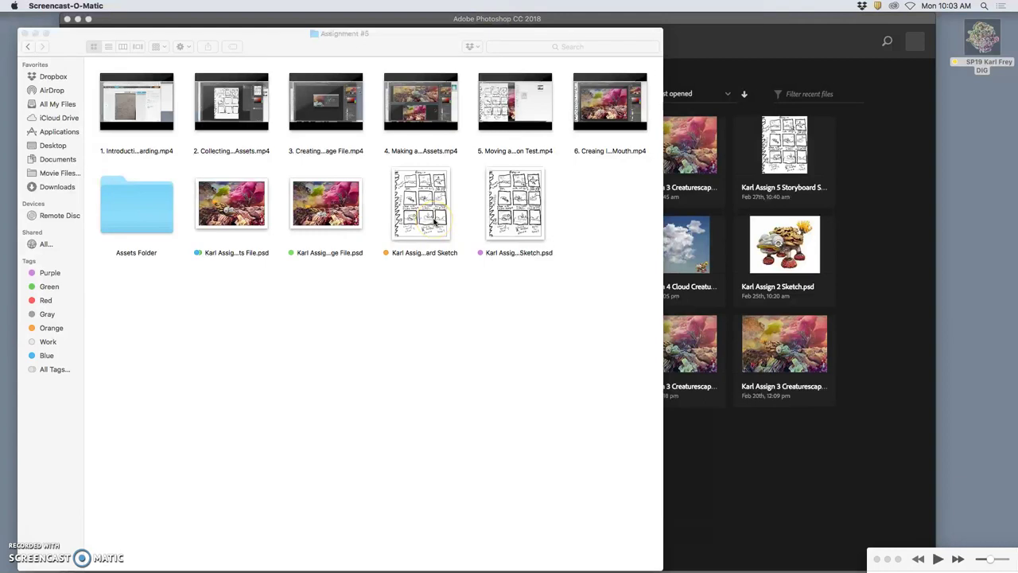
Step: Open the Assign 5 Storyboard Sketch from the Assignment #5 folder in Preview and review its panels
click(435, 222)
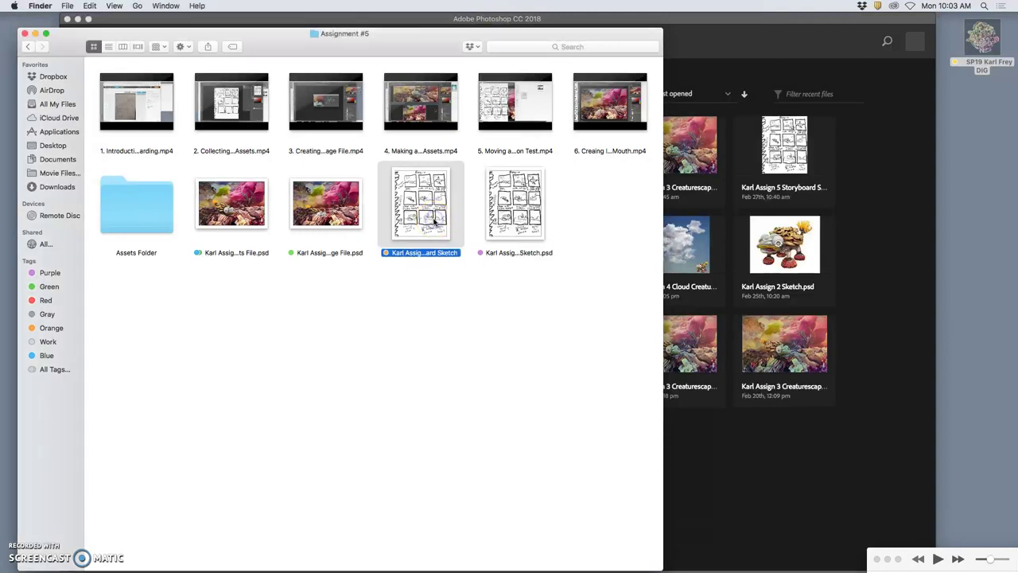
double_click(434, 223)
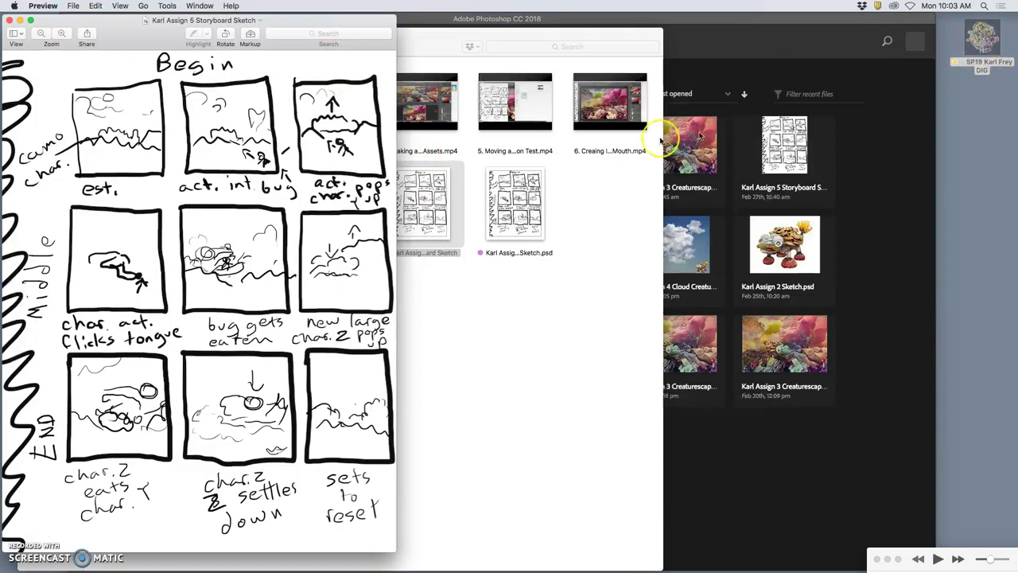
drag(305, 26, 304, 26)
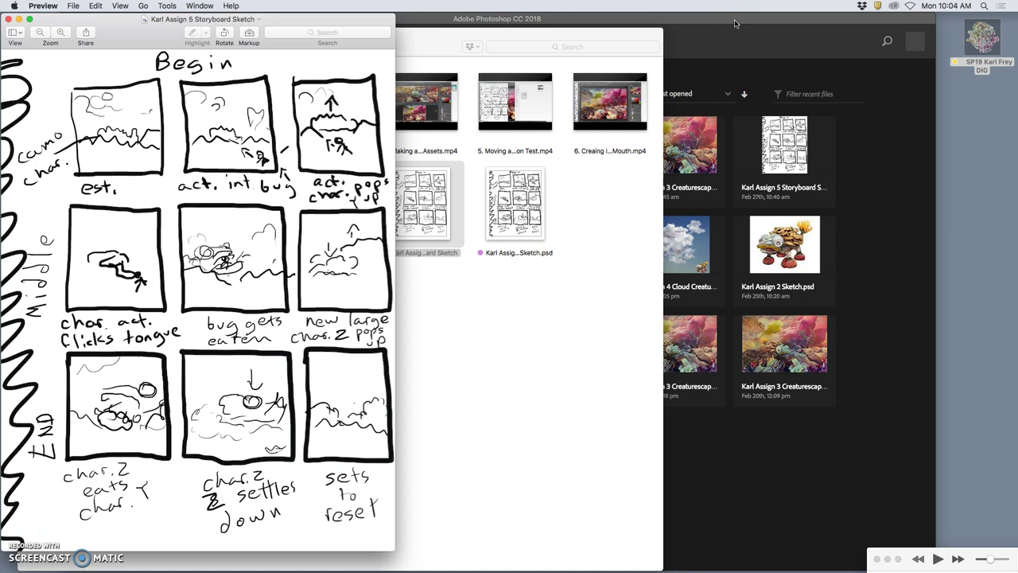
Step: Return to the Assignment #5 folder and open the Assign 5 Stage File.psd in Photoshop
click(578, 170)
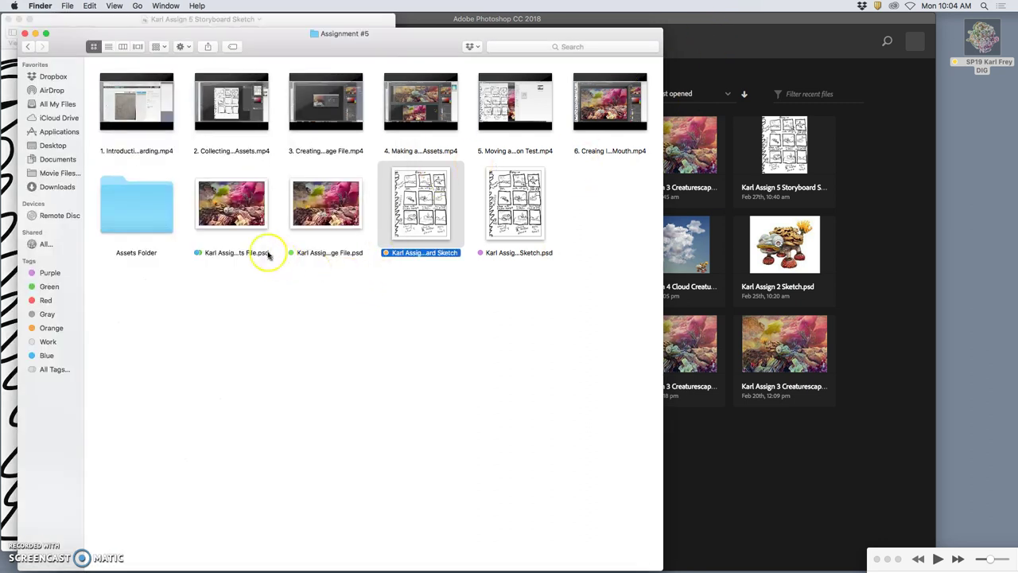
click(323, 253)
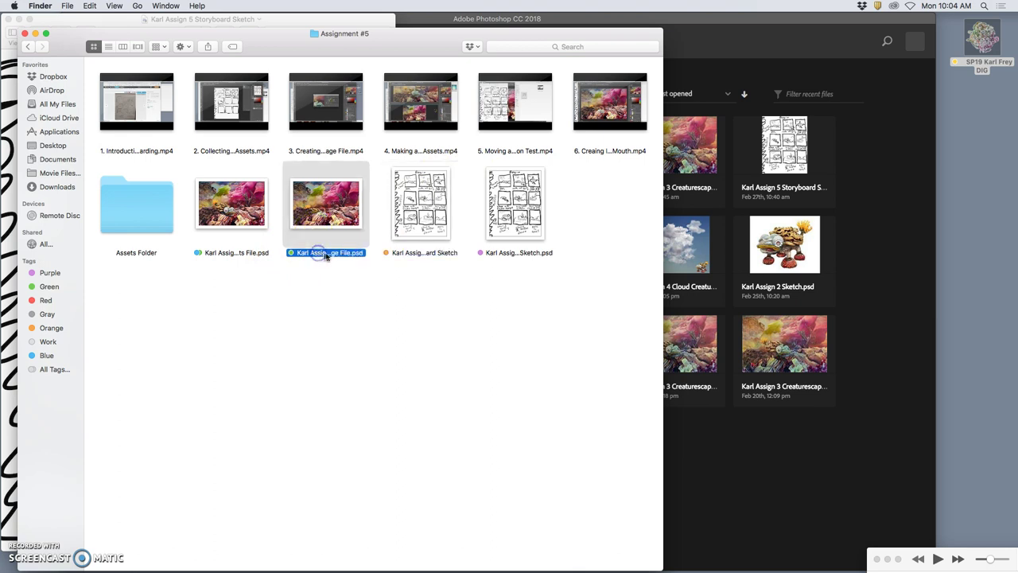
click(326, 255)
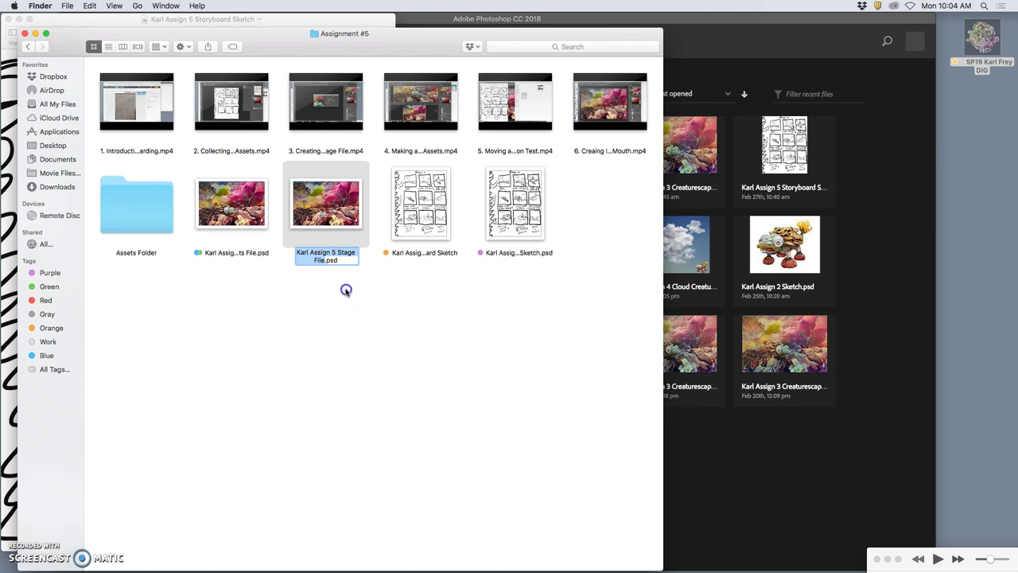
key(Return)
double_click(334, 223)
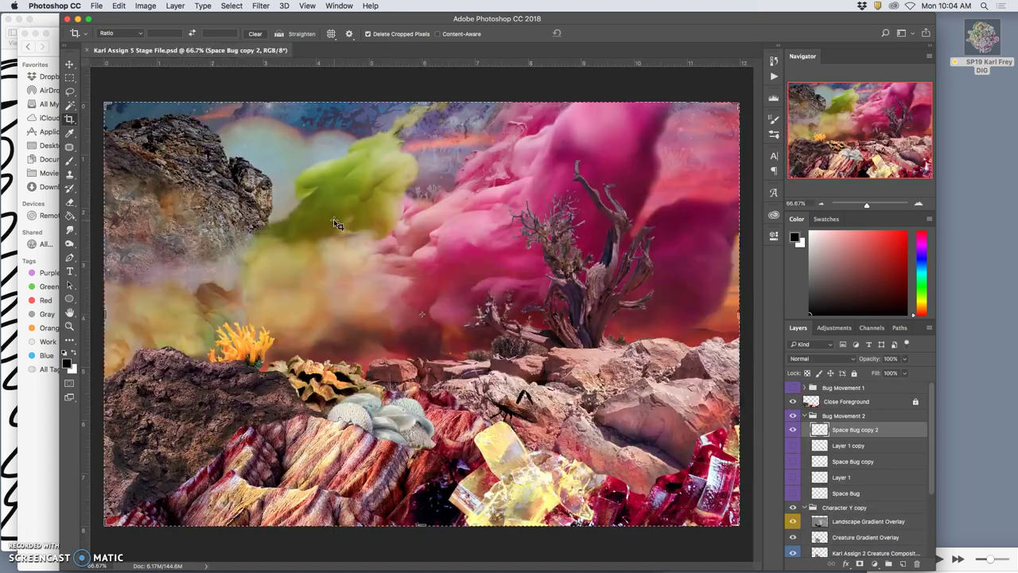
Step: Check the stage file's dimensions and resolution in Image Size
click(144, 6)
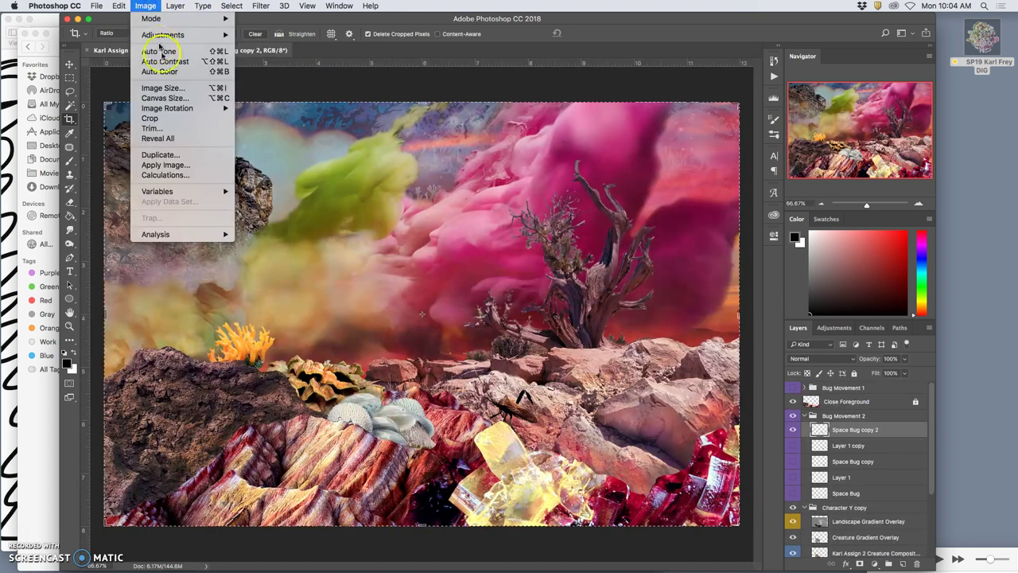
click(163, 88)
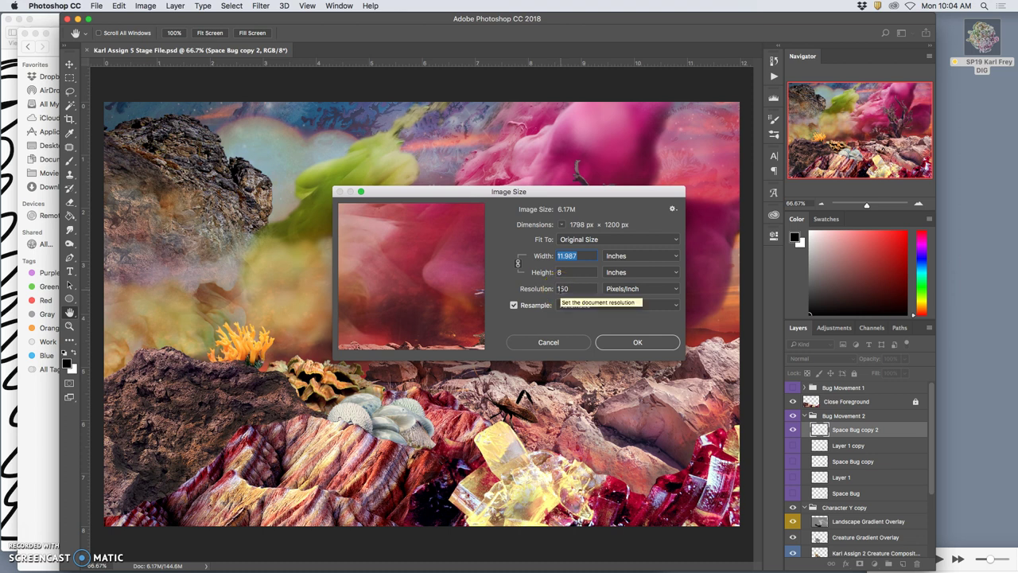
click(639, 342)
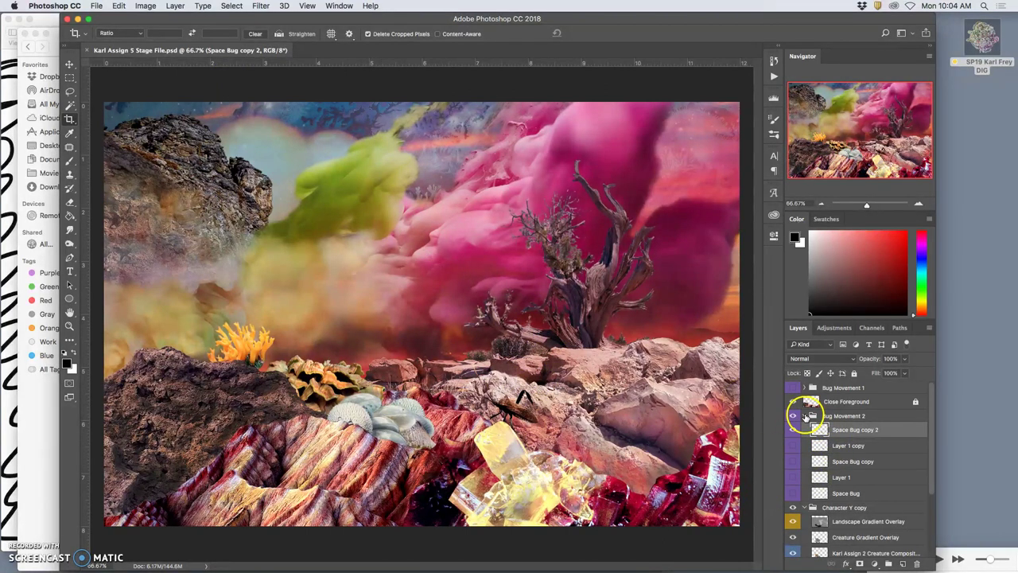
Step: Collapse and hide the Bug Movement 2 group and the upper Character Y copy group to isolate the landscape layers
click(806, 417)
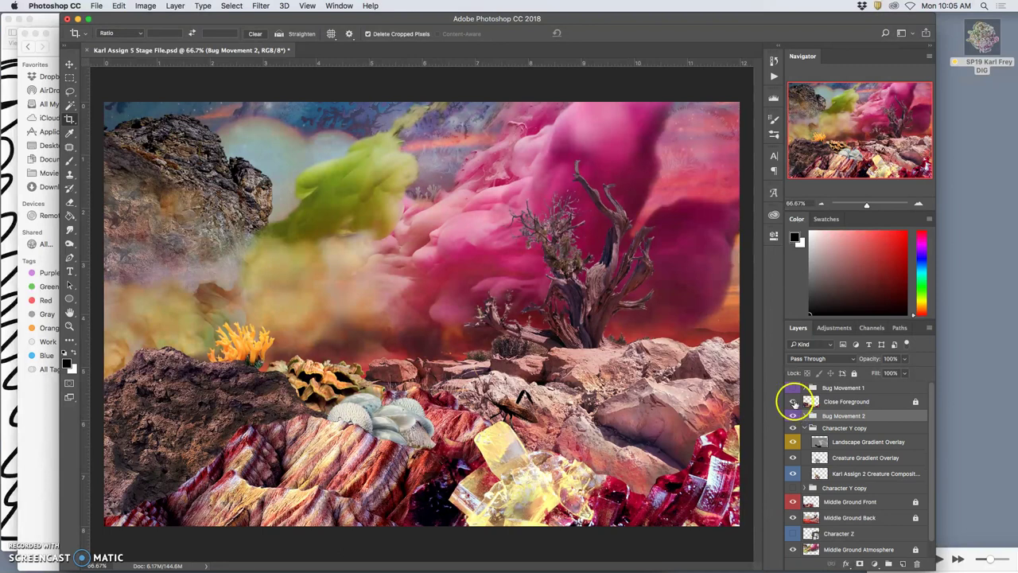
click(793, 416)
click(794, 429)
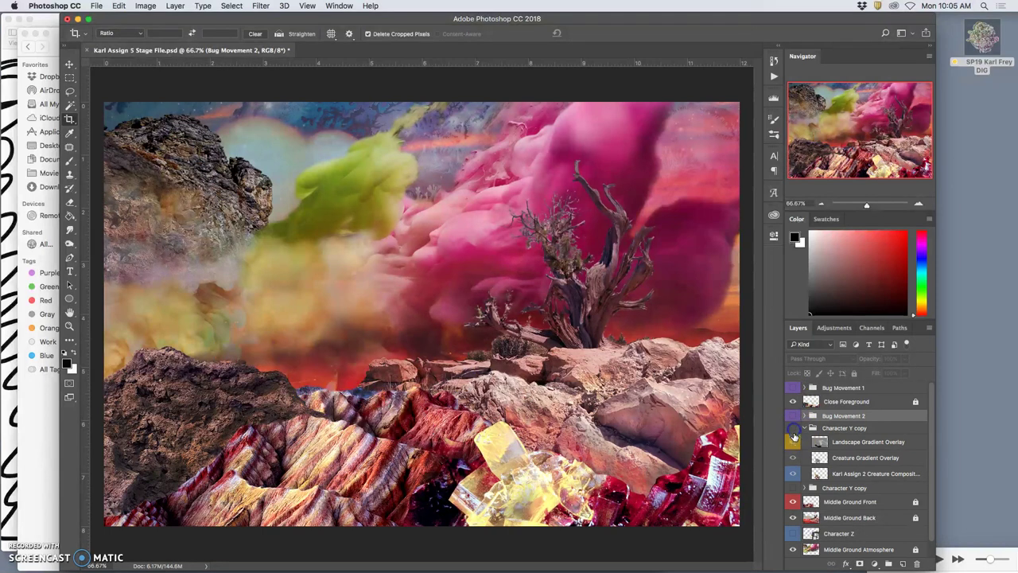
click(804, 428)
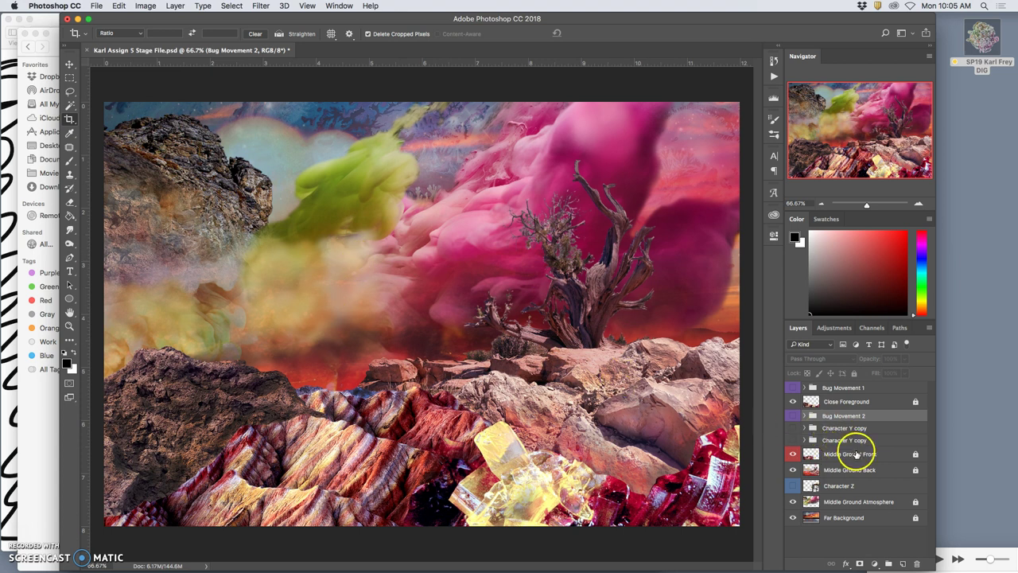
click(793, 503)
click(794, 502)
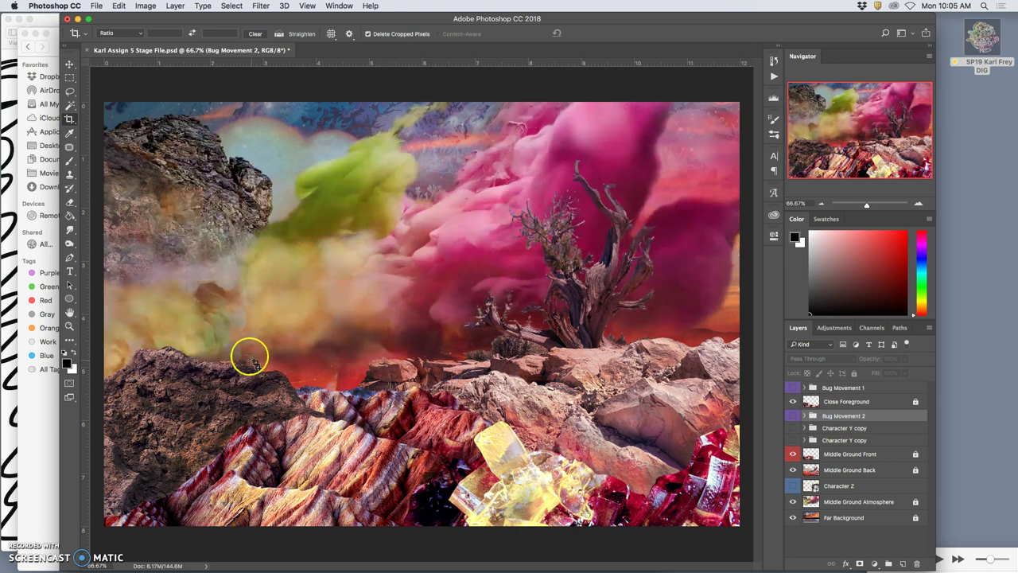
Step: Show the upper Character Y copy group and toggle its Landscape and Creature Gradient Overlay layers to compare their effect
click(794, 429)
click(803, 429)
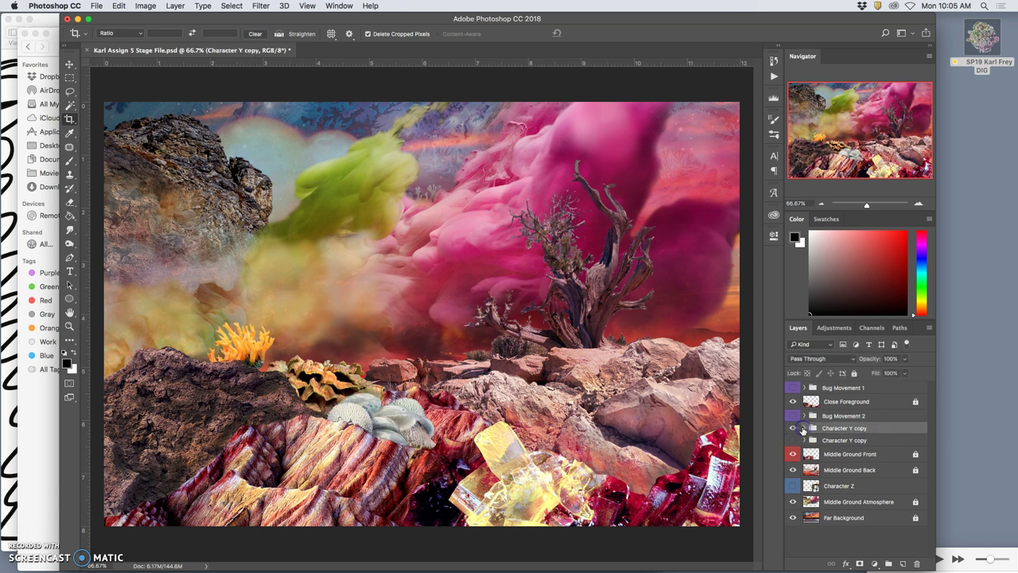
click(804, 429)
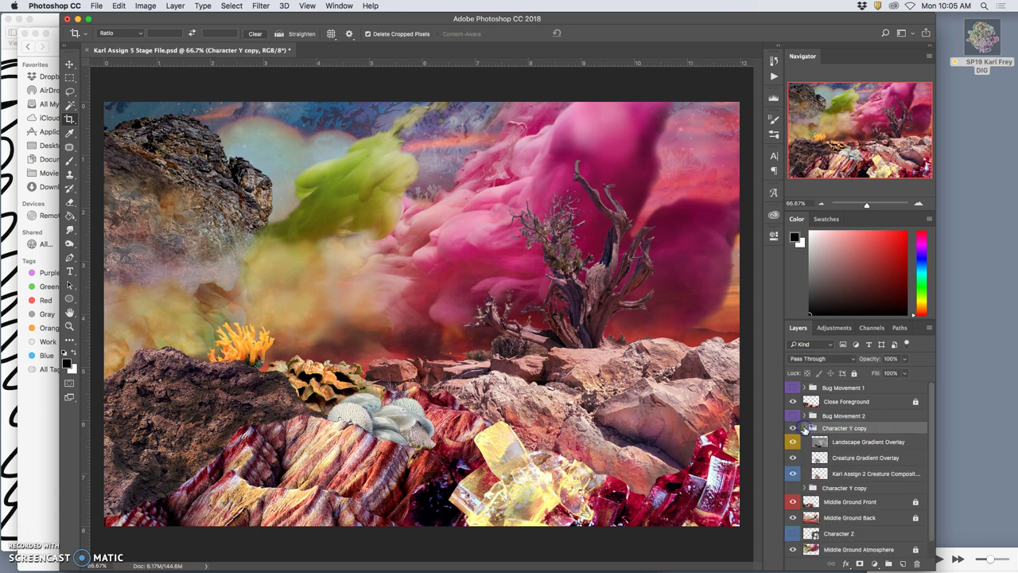
click(793, 457)
click(793, 455)
click(793, 444)
click(793, 457)
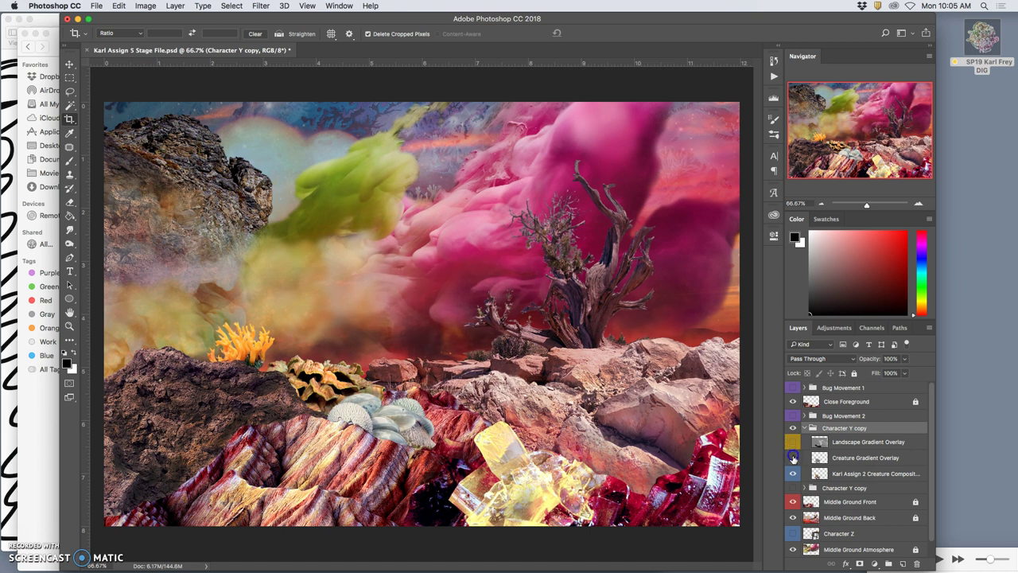
click(793, 442)
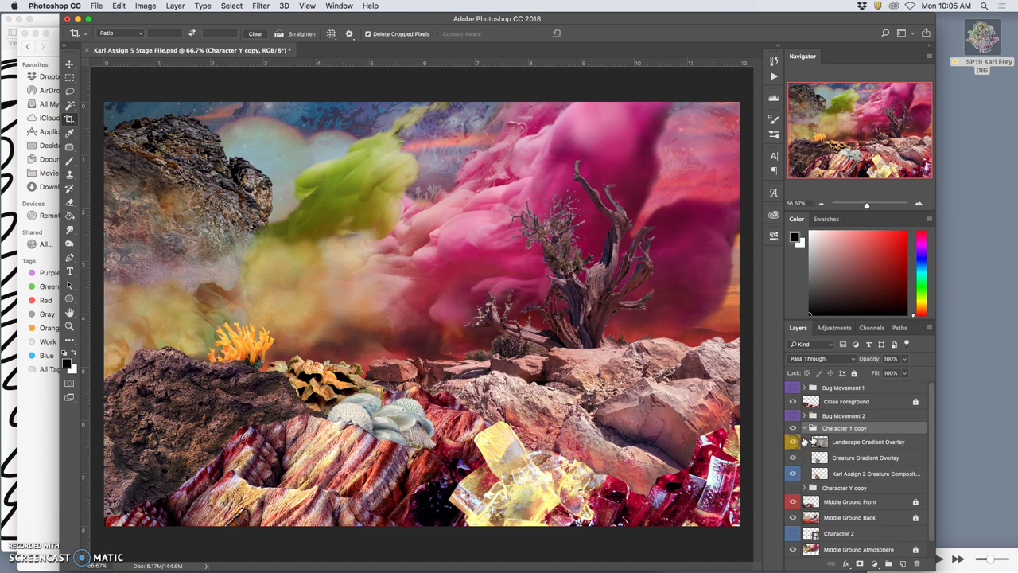
click(805, 429)
Step: Show the Bug Movement 2 group, and hide the upper Character Y copy group and the Space Bug copy 2 layer
click(793, 415)
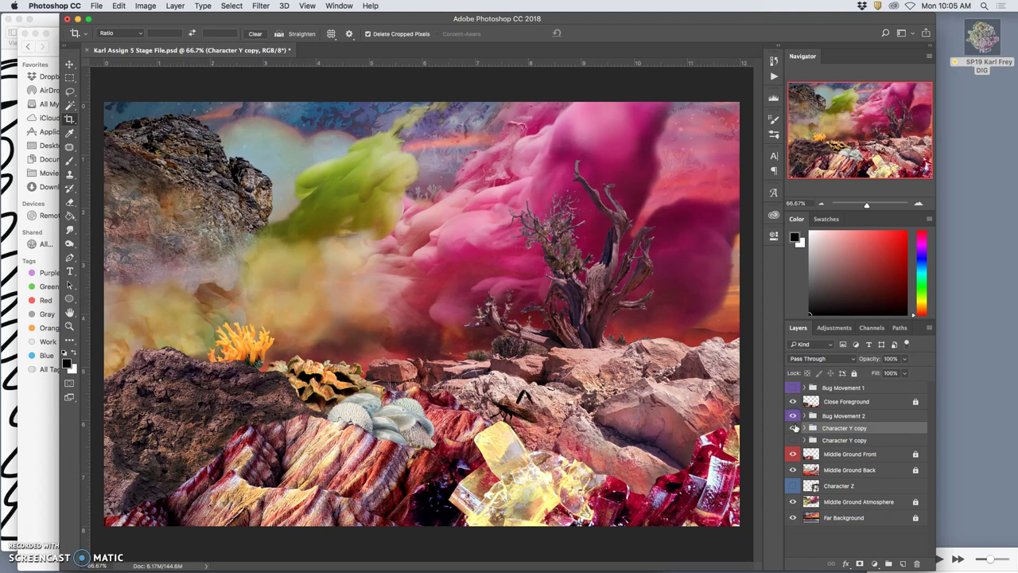
click(793, 429)
click(810, 417)
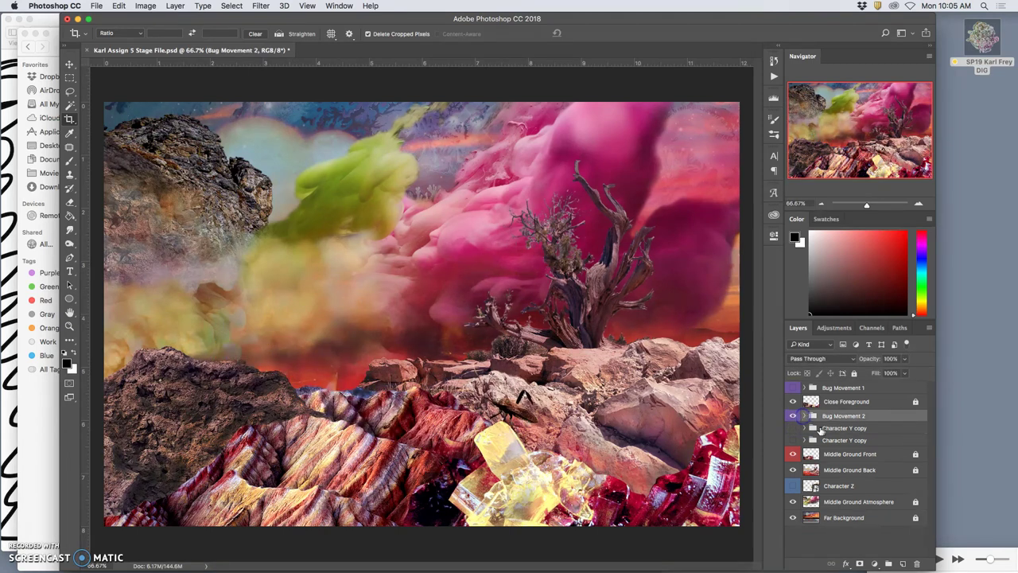
click(805, 416)
click(793, 429)
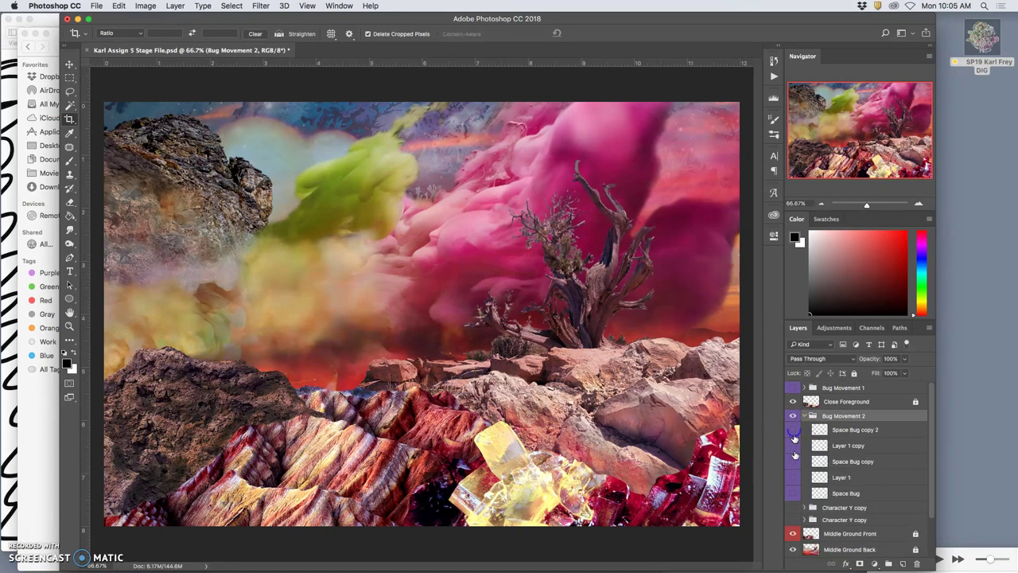
Step: Preview the bug's path by showing the Bug Movement 2 layers one by one, from Space Bug up to Space Bug copy 2
click(792, 493)
click(792, 477)
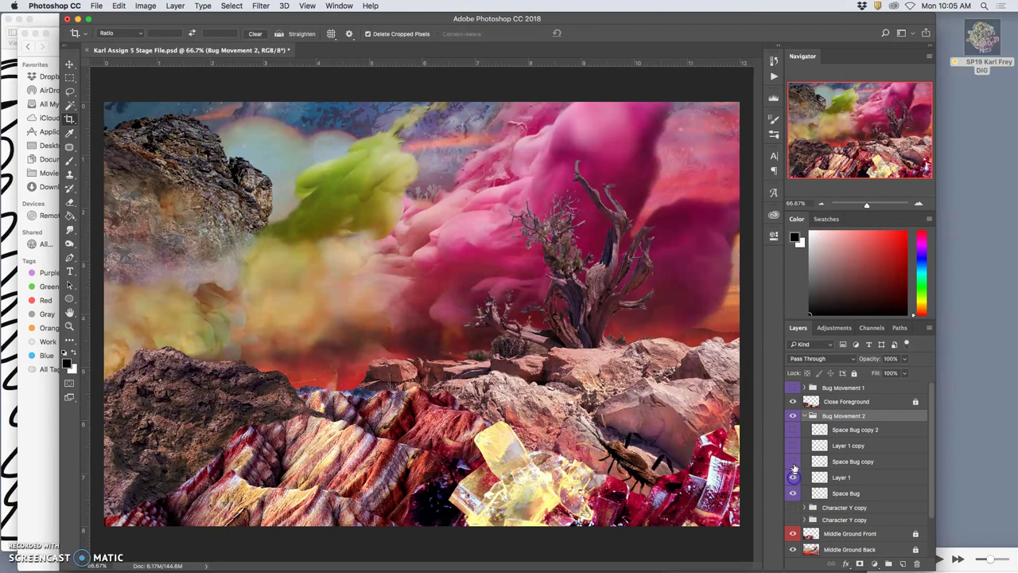
click(792, 462)
click(793, 446)
click(792, 430)
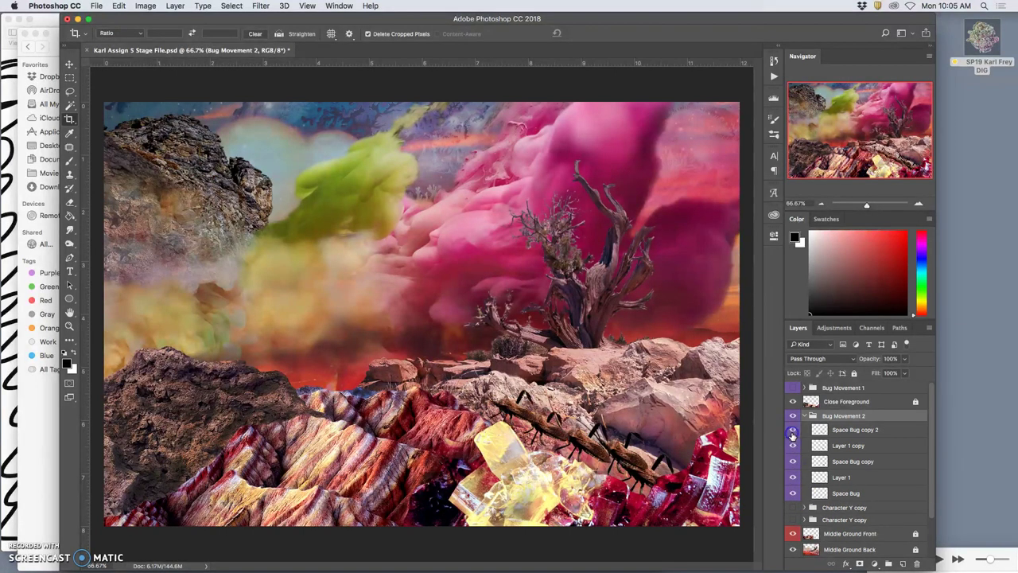
Step: Hide all five layers inside Bug Movement 2, then collapse and hide the group
click(816, 414)
drag(794, 429, 792, 494)
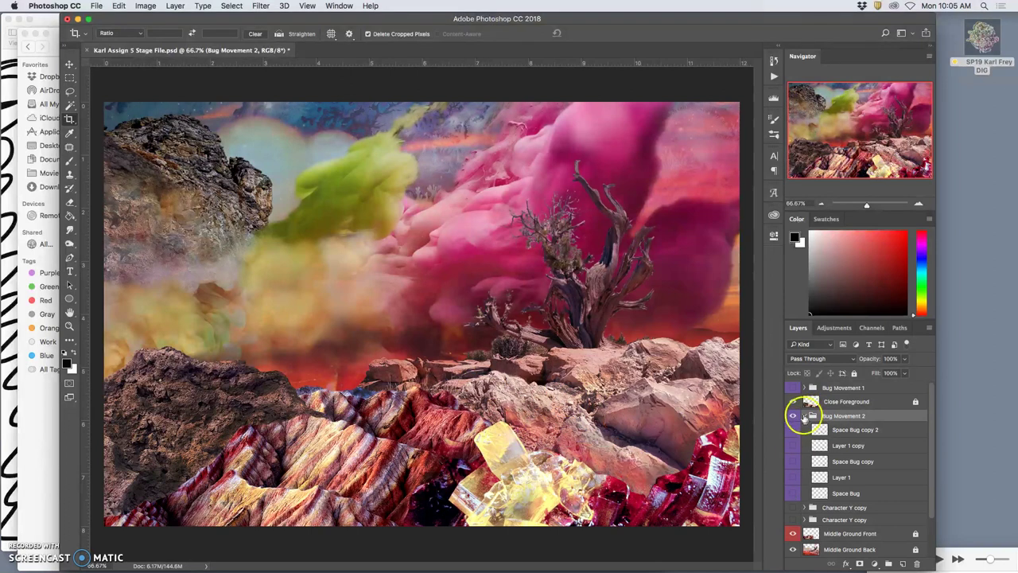
click(794, 415)
click(805, 417)
click(794, 417)
click(791, 414)
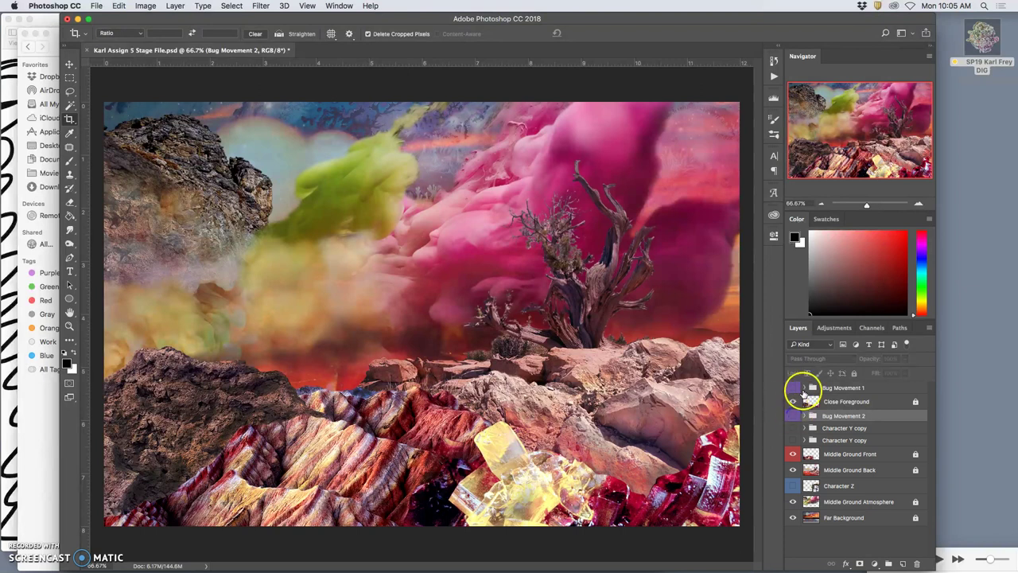
Step: Expand and show the Bug Movement 1 group, and hide its five layers, from Layer 4 down to Space Bug
click(804, 389)
click(794, 387)
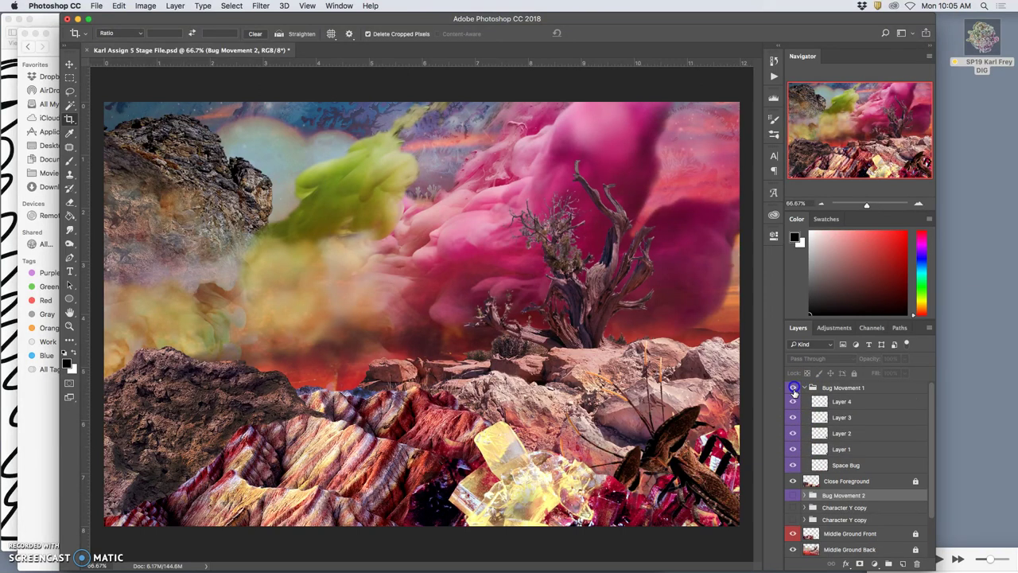
drag(794, 402, 811, 437)
click(791, 404)
click(792, 402)
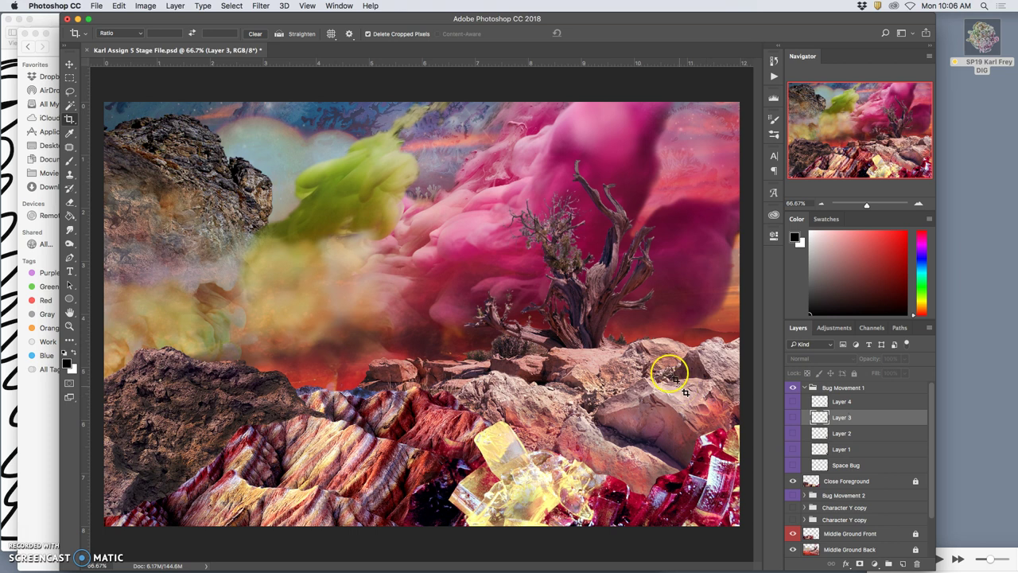
Step: Hide the Bug Movement 1 group and leave it collapsed
click(805, 388)
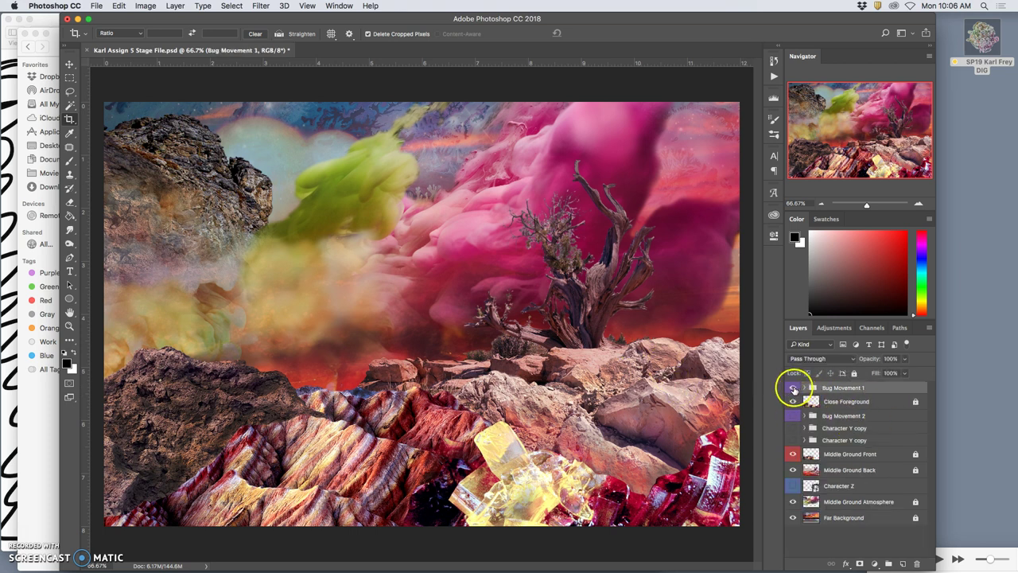
click(805, 388)
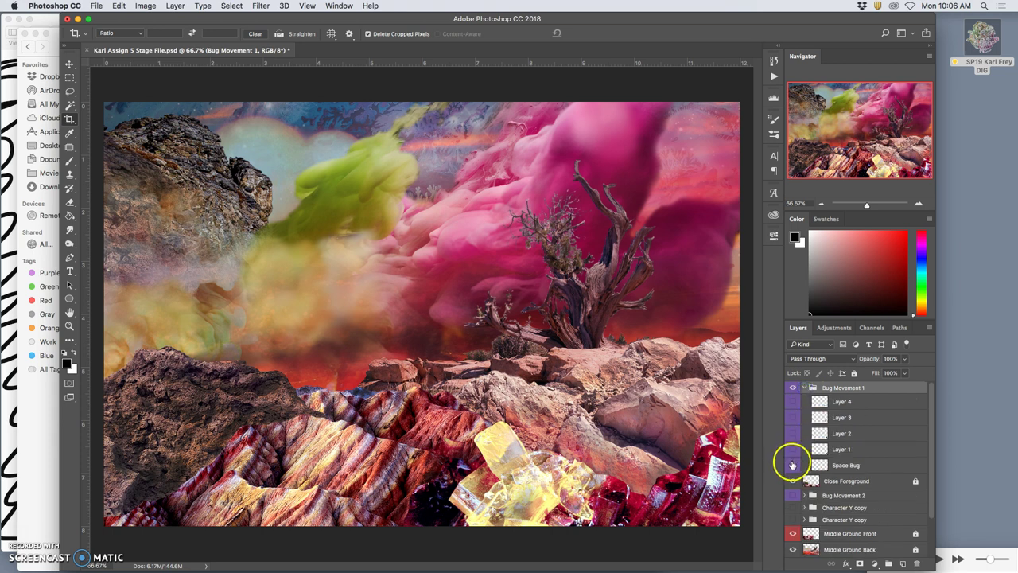
click(793, 387)
click(804, 387)
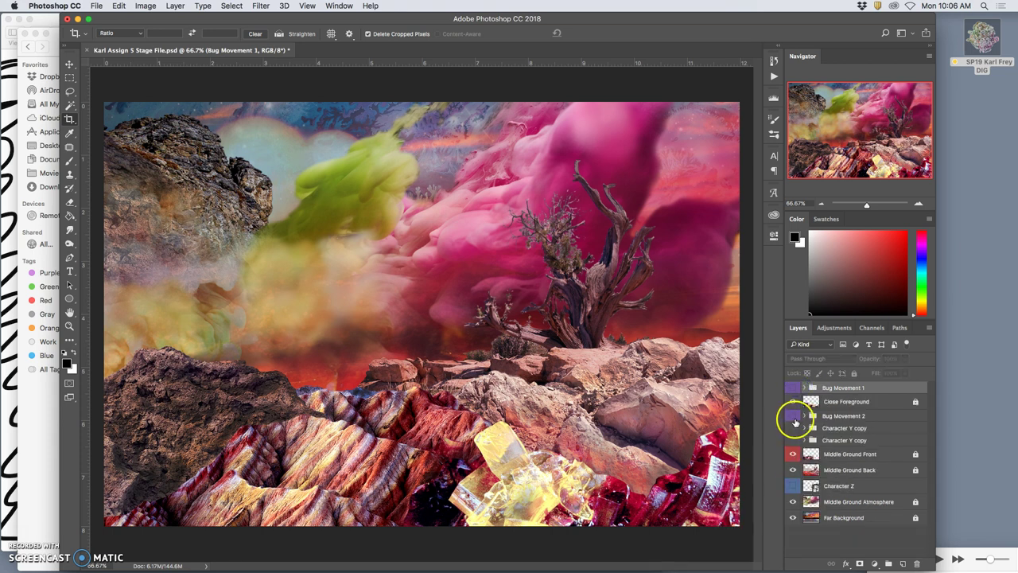
Step: Make the Space Bug layer inside Bug Movement 2 visible, then collapse and hide the group
click(803, 416)
click(793, 492)
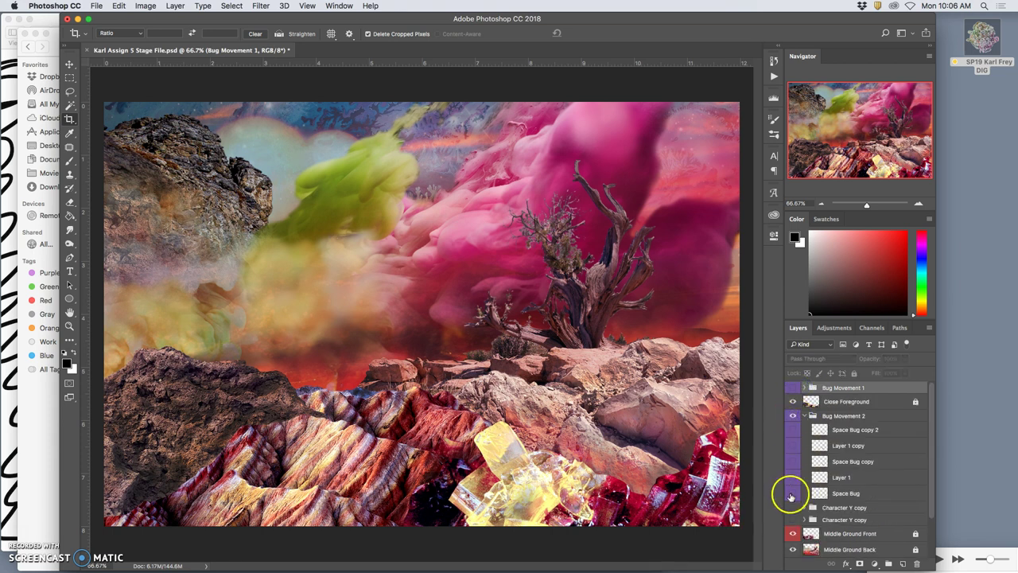
click(804, 416)
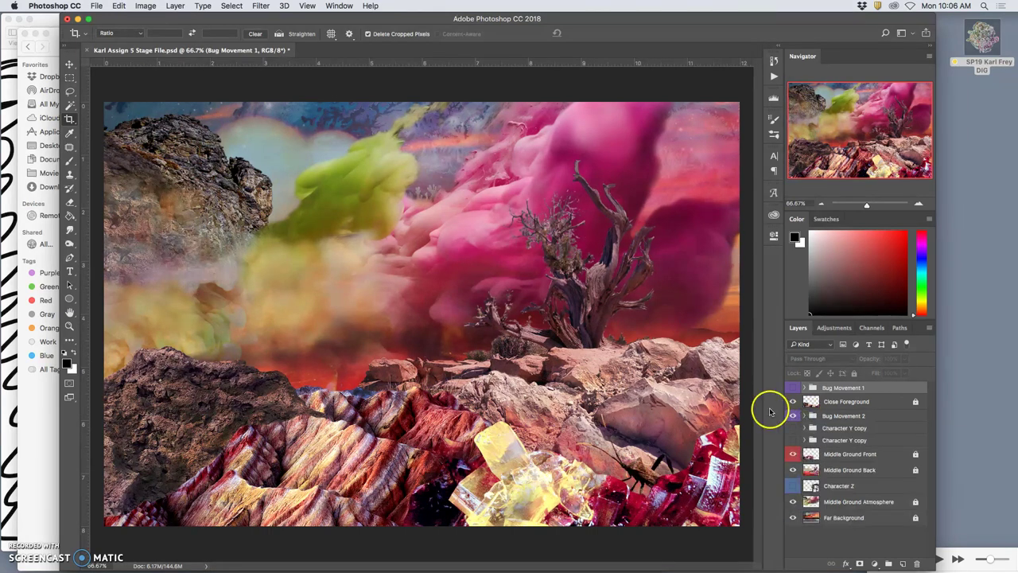
click(793, 416)
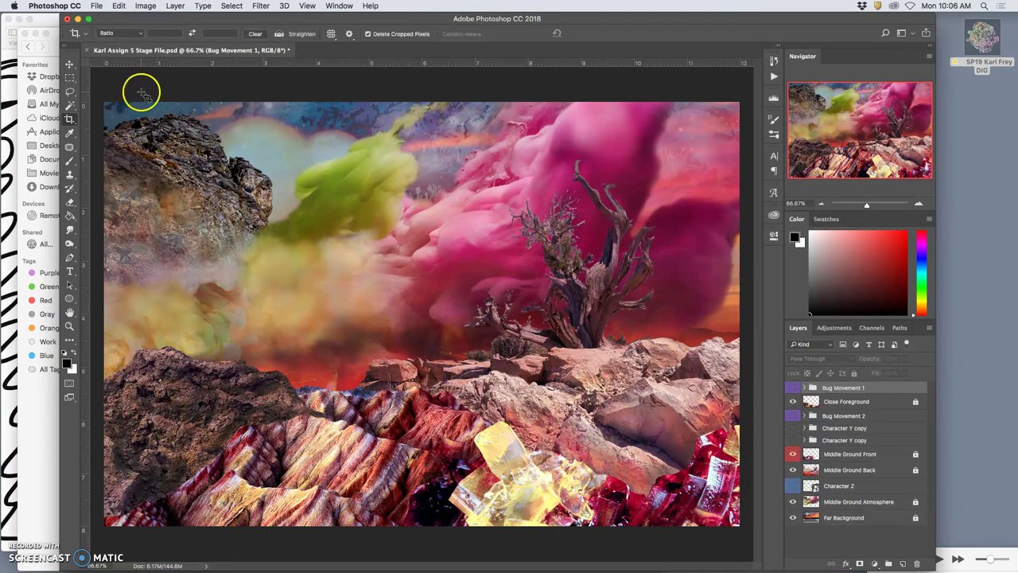
Step: Move the Photoshop window aside and bring the Assignment #5 folder window to the front
drag(181, 17, 398, 16)
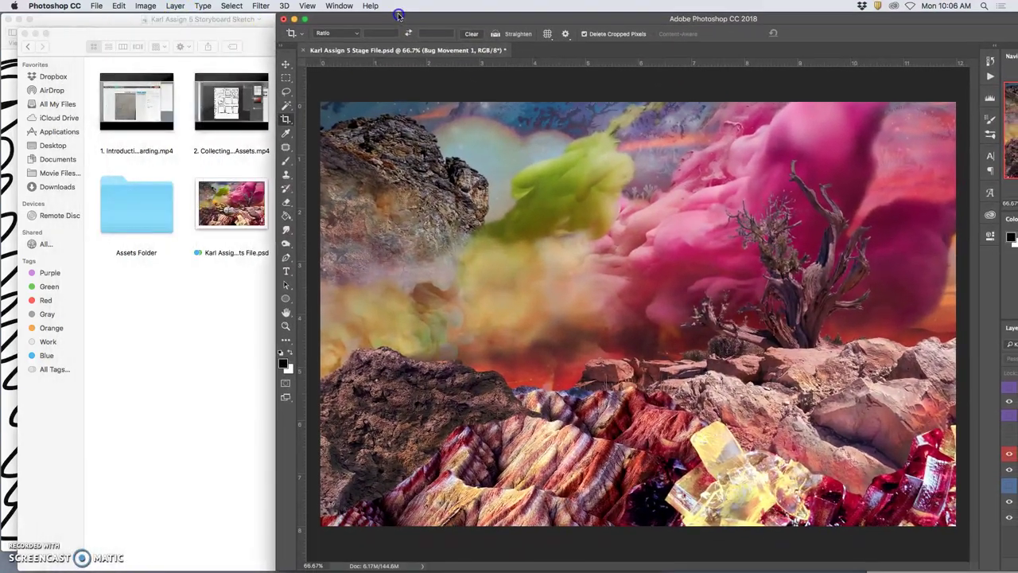
click(212, 252)
click(392, 300)
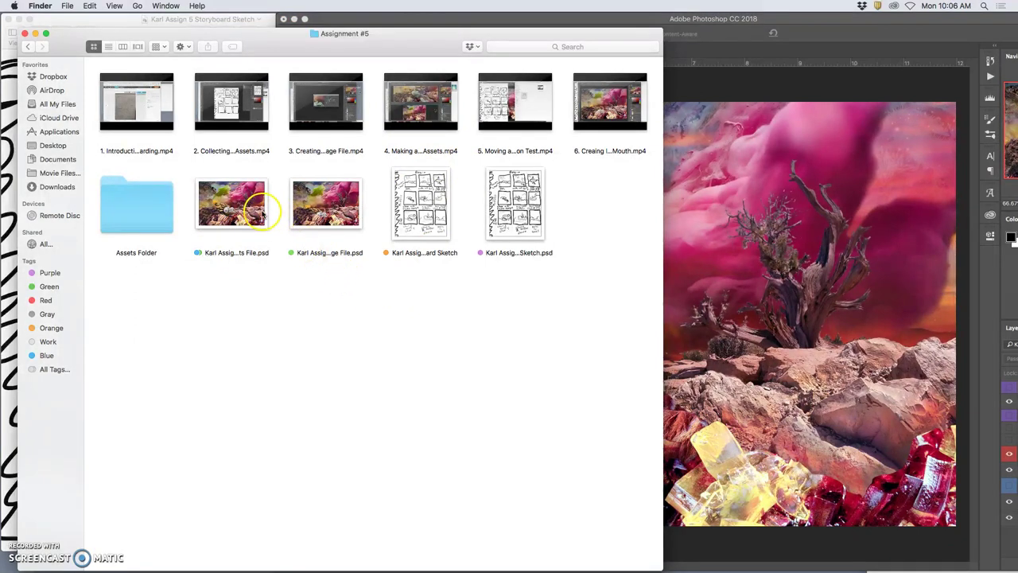
Step: Open the Assignment 5 Assets File PSD from the folder in Photoshop and reposition the window so the layers are accessible
click(230, 253)
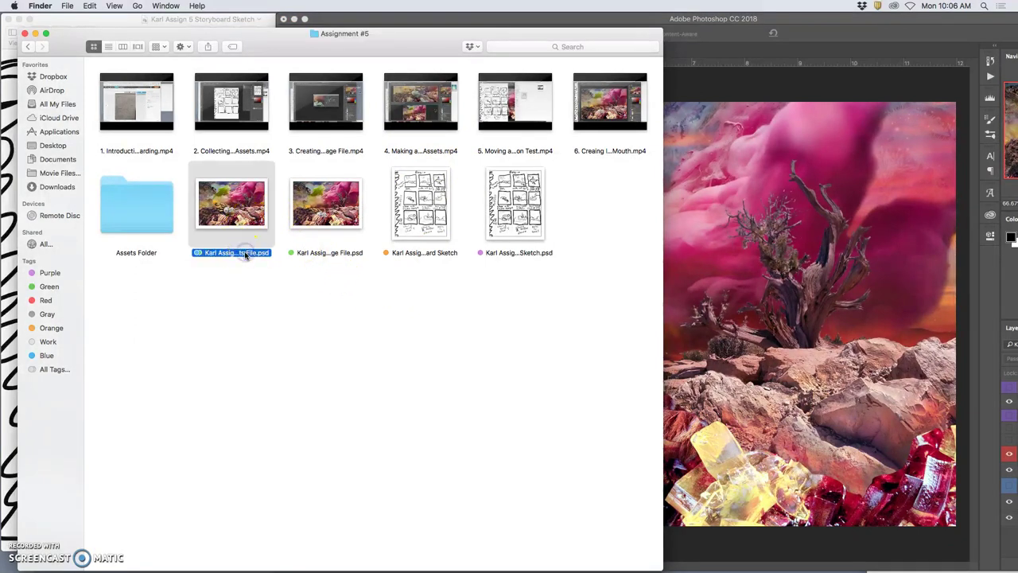
click(245, 253)
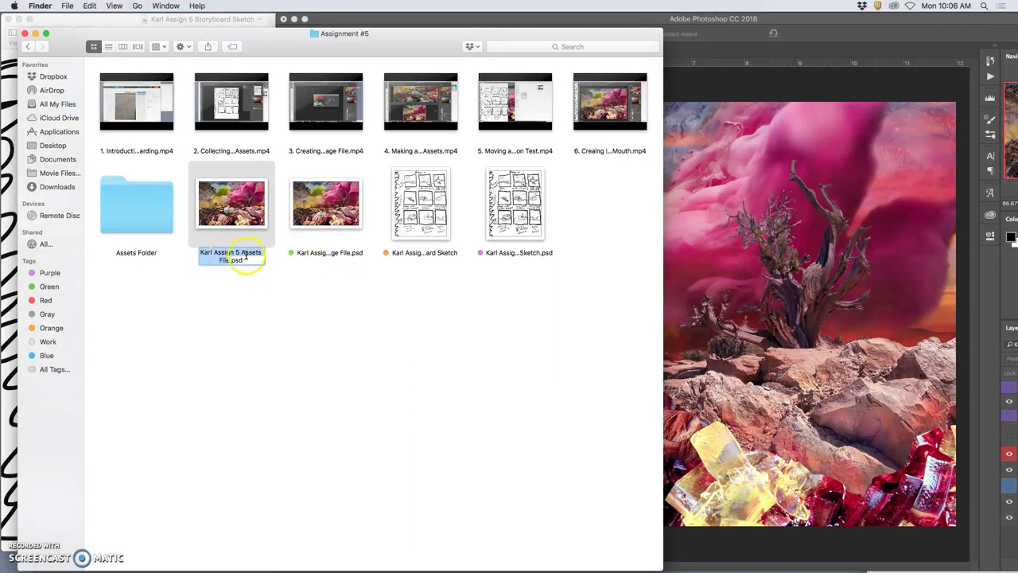
double_click(243, 213)
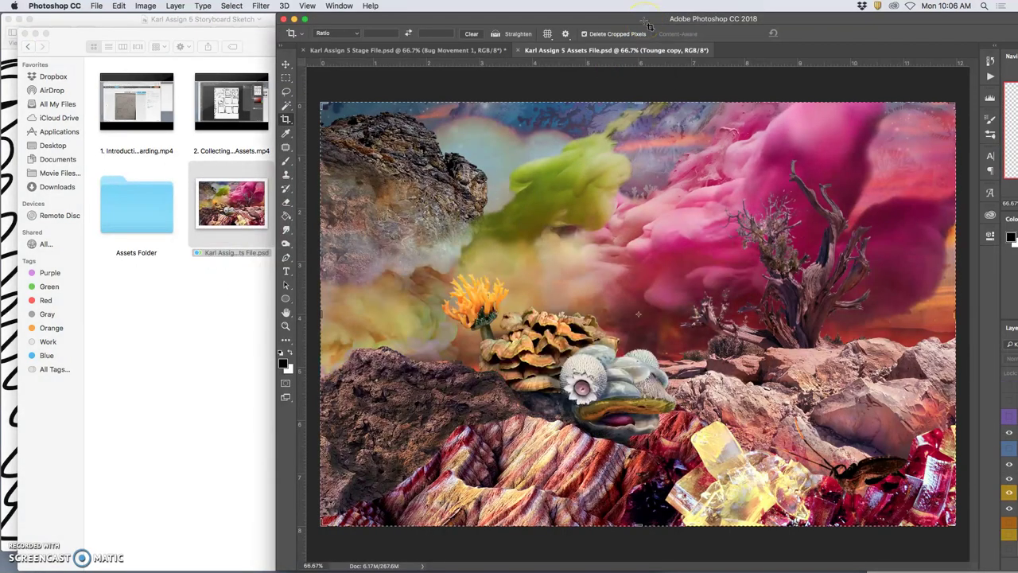
drag(664, 21, 453, 21)
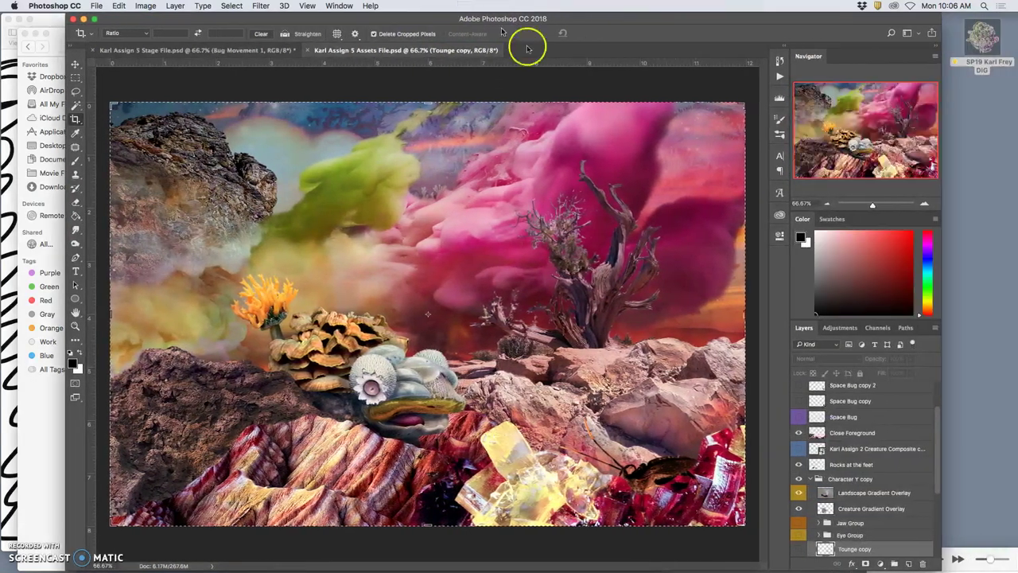
Step: Toggle the Jaw Group inside Character Y copy on and off repeatedly to preview the mouth movement
scroll(907, 517, down, 3)
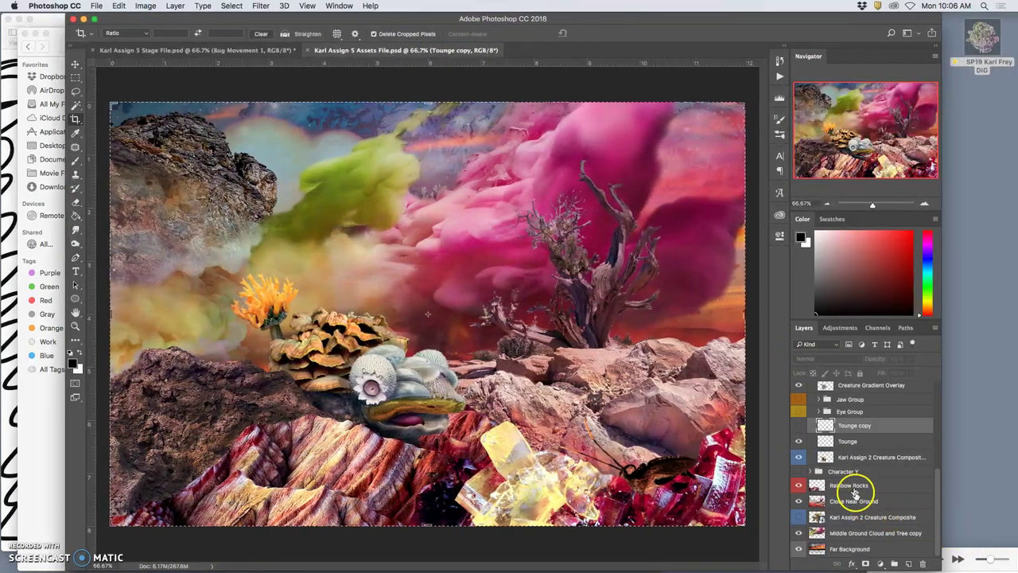
scroll(842, 450, down, 4)
scroll(845, 452, up, 1)
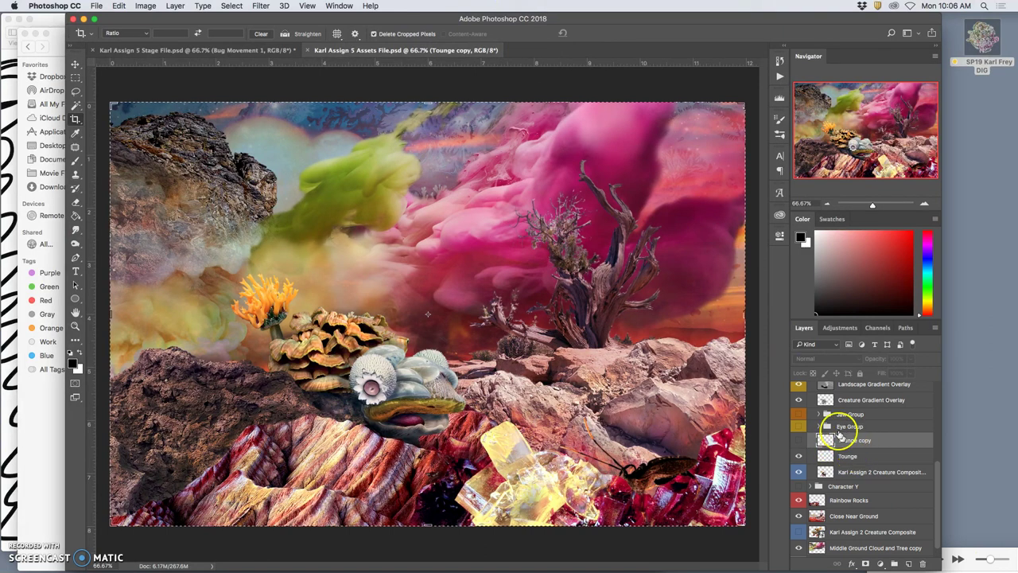
click(800, 414)
click(799, 415)
click(799, 414)
click(799, 415)
click(800, 414)
click(800, 415)
click(800, 415)
click(800, 414)
click(800, 415)
click(800, 415)
click(800, 414)
click(799, 415)
click(799, 415)
click(800, 415)
click(799, 414)
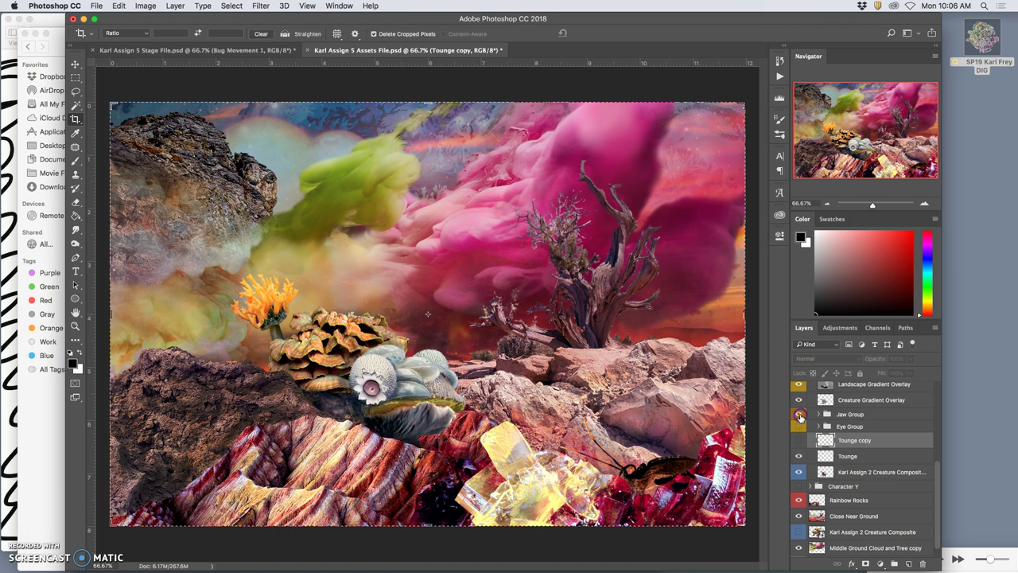
Step: Toggle the Eye Group on and off repeatedly to preview the creature's eye movement, leaving the group hidden
click(800, 428)
click(801, 428)
click(801, 428)
click(801, 428)
click(800, 428)
click(800, 428)
click(800, 428)
click(801, 428)
click(801, 428)
click(801, 428)
click(800, 428)
click(800, 428)
Step: Toggle the Tounge copy layer on and off to preview the fully extended tongue, leaving it hidden
click(799, 441)
click(800, 441)
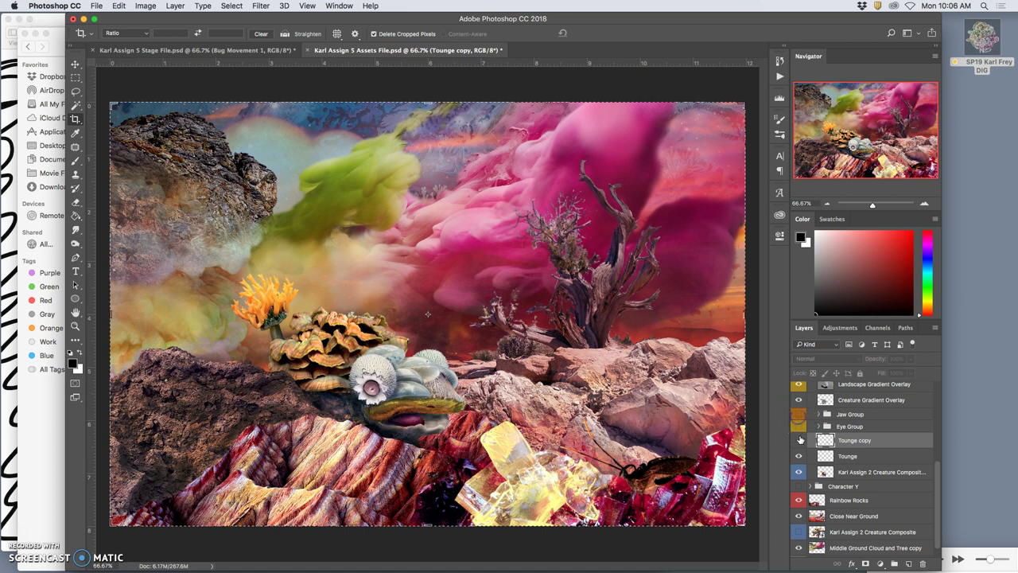
click(799, 439)
click(799, 440)
scroll(828, 460, up, 2)
scroll(800, 446, down, 1)
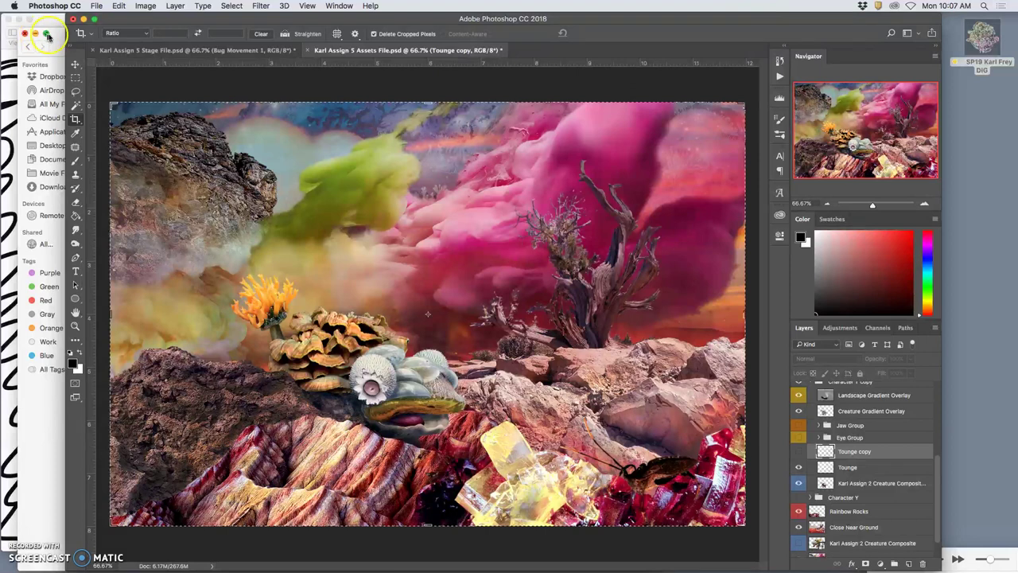
Step: Minimise the Assignment #5 folder window and bring the storyboard sketch in Preview to the front for review
click(45, 36)
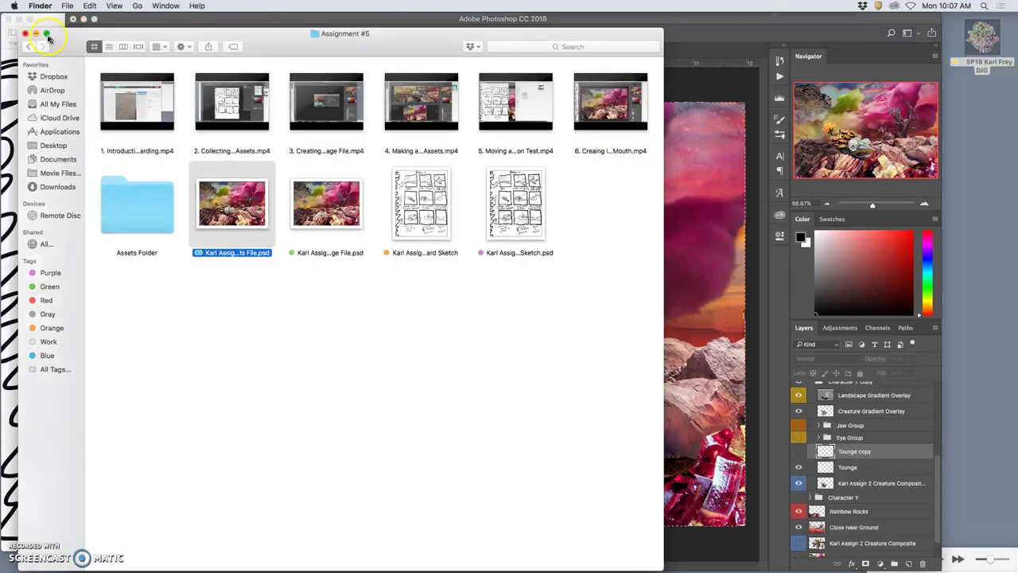
click(37, 34)
click(50, 21)
click(321, 347)
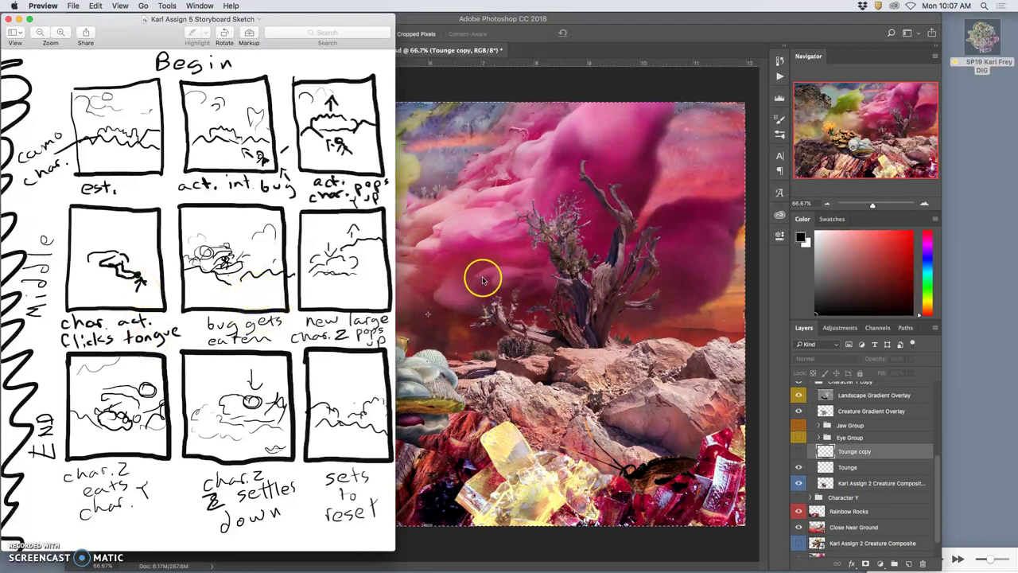
Step: Switch back to Photoshop and make the Tounge copy layer visible, toggling it to compare both tongue positions
click(467, 302)
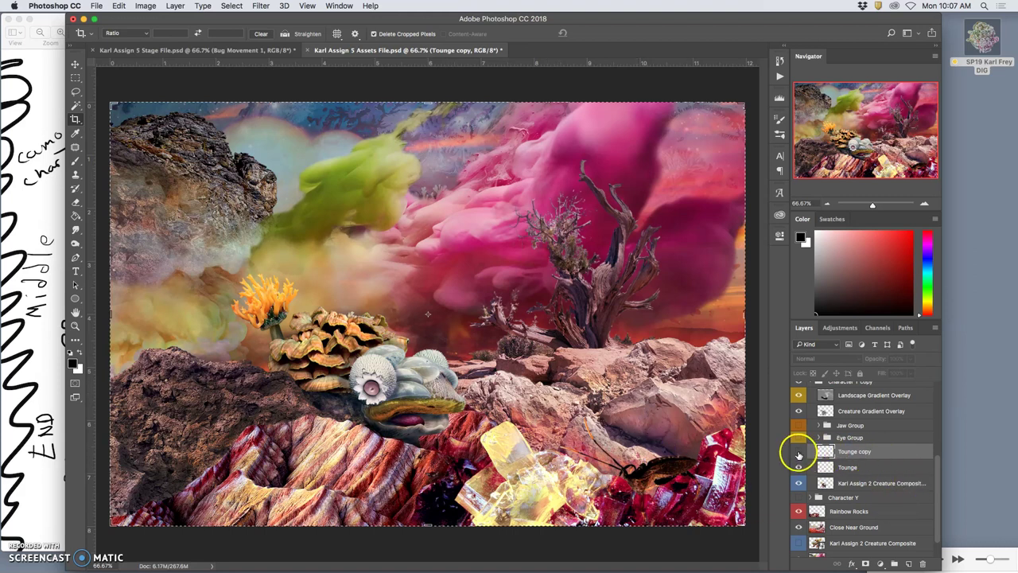
click(799, 451)
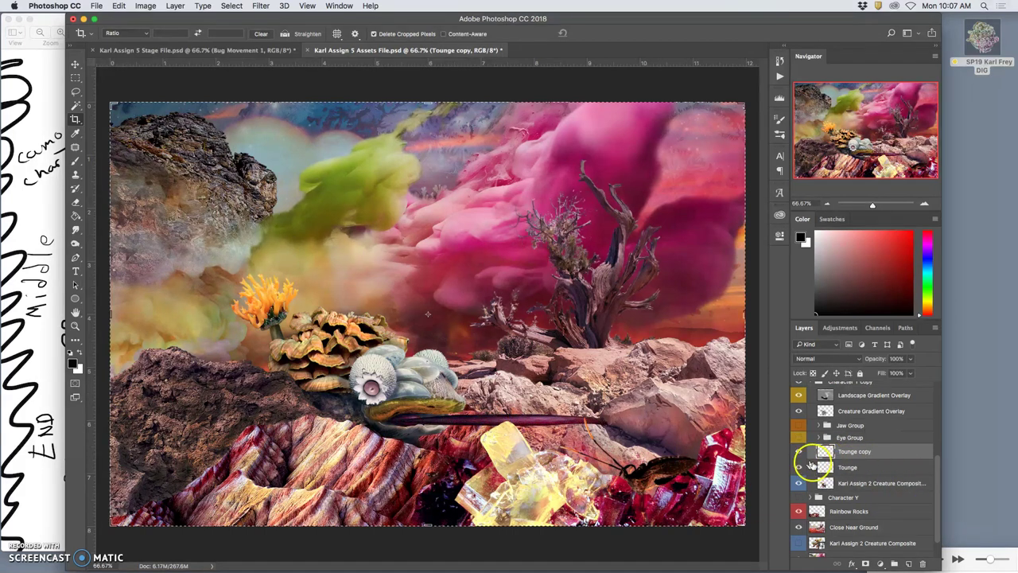
click(799, 452)
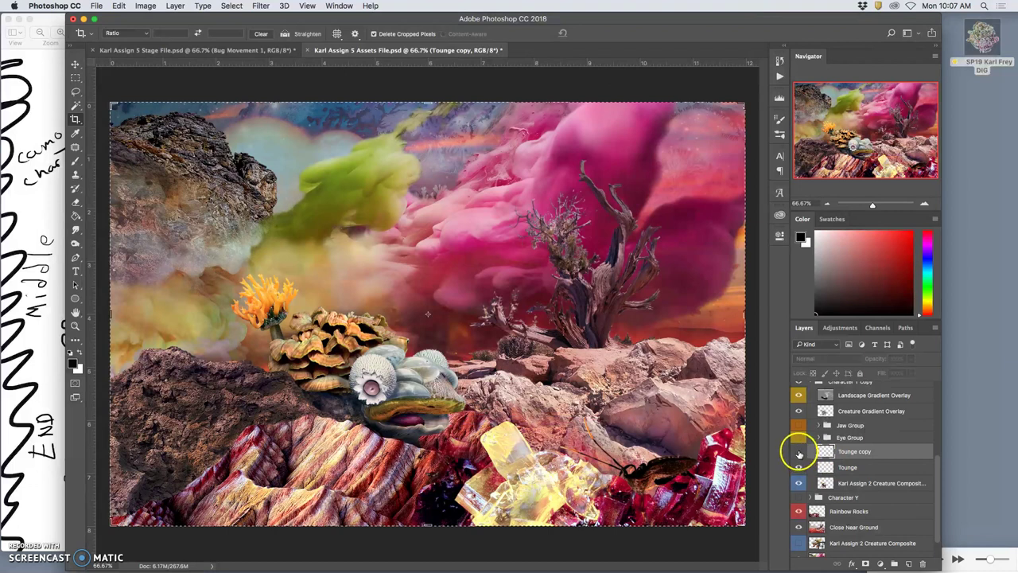
click(799, 452)
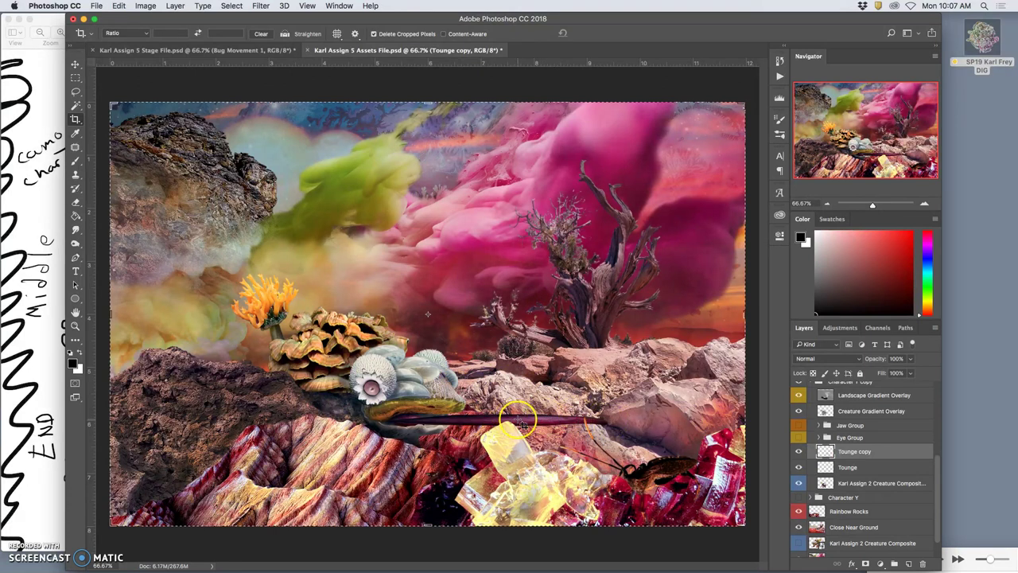
Step: Duplicate the Tounge layer and move the duplicate above the Tounge copy layer
click(843, 469)
key(super+j)
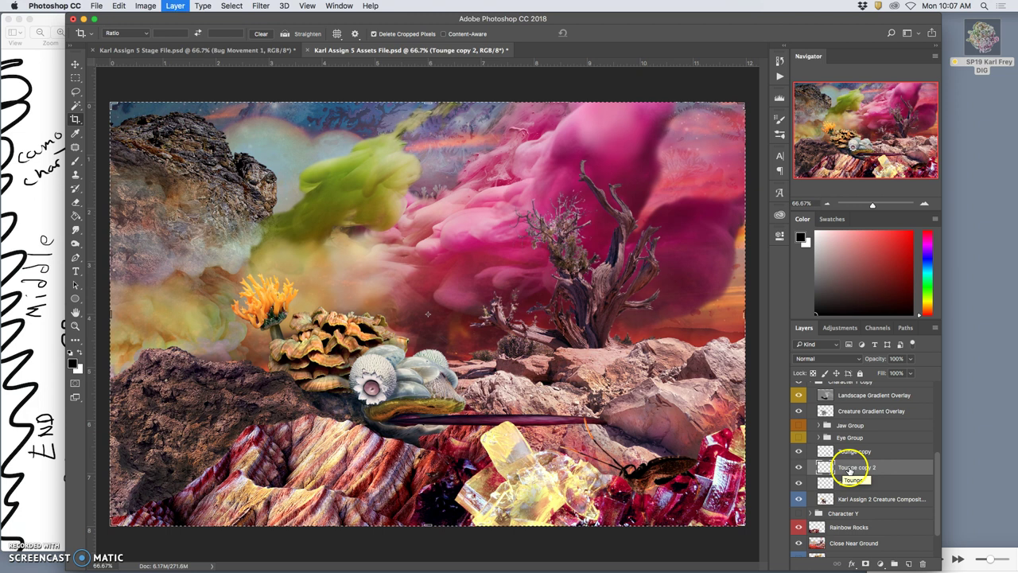
key(super+bracketright)
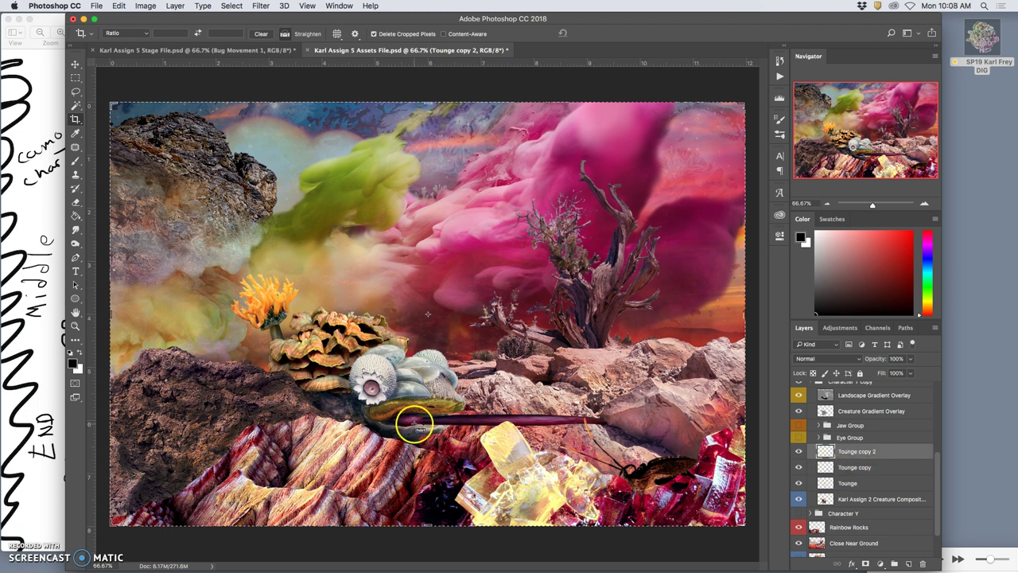
Step: Zoom in on the creature's mouth to 200% and start a free transform on the duplicated short tongue
super+click(419, 430)
super+click(496, 432)
drag(496, 438, 455, 231)
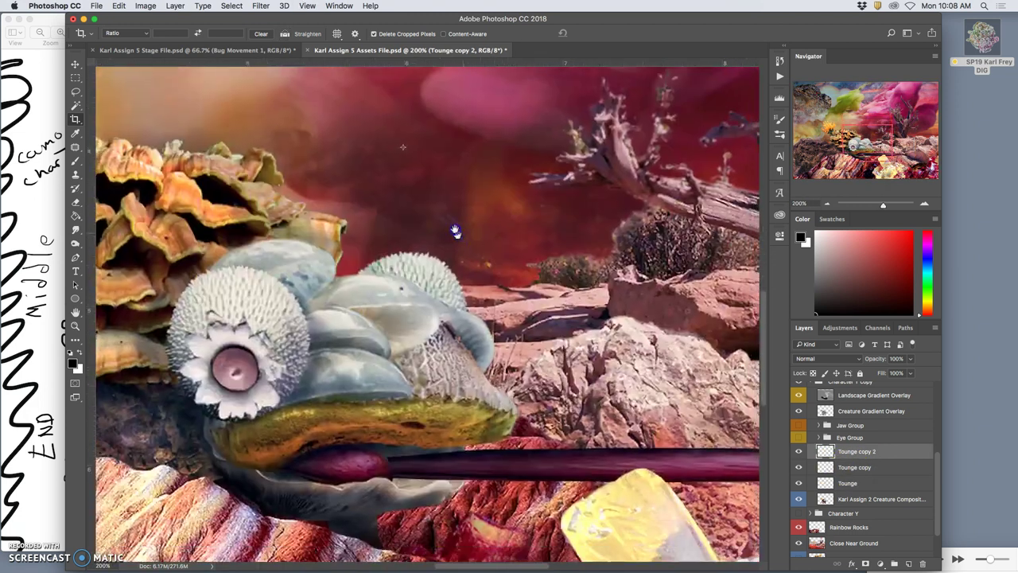
scroll(455, 231, down, 5)
key(super+t)
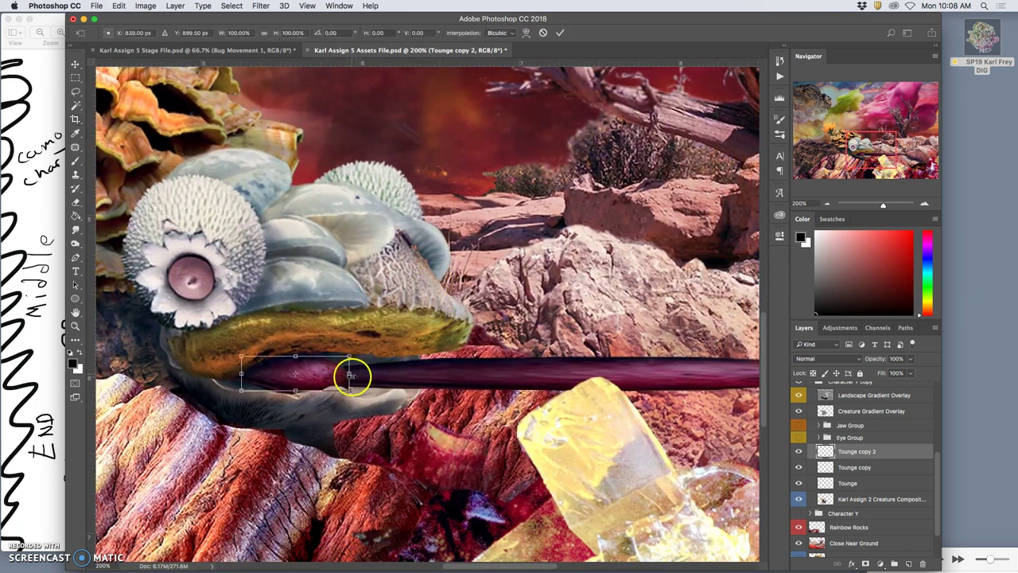
drag(358, 371, 513, 376)
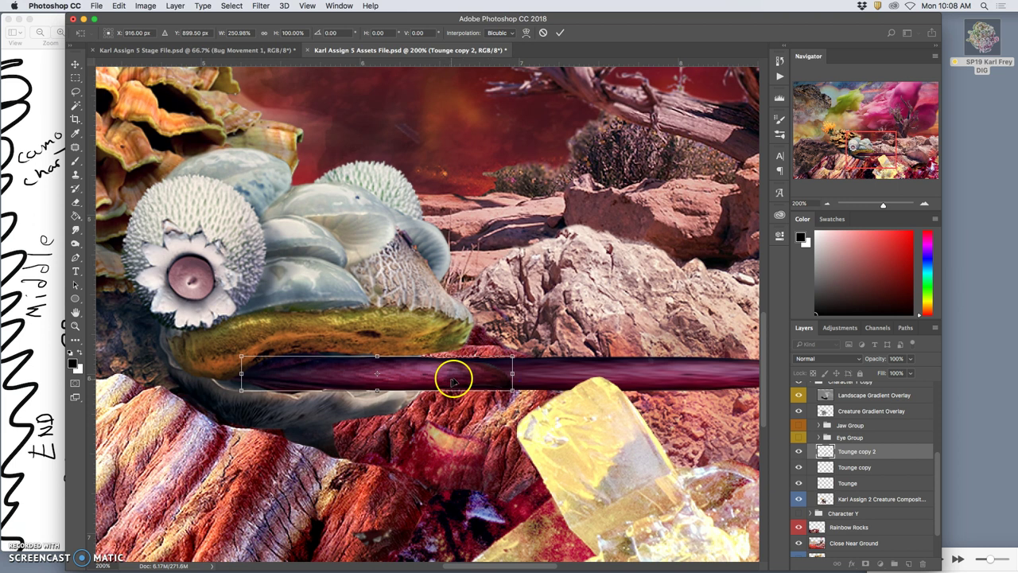
right_click(351, 369)
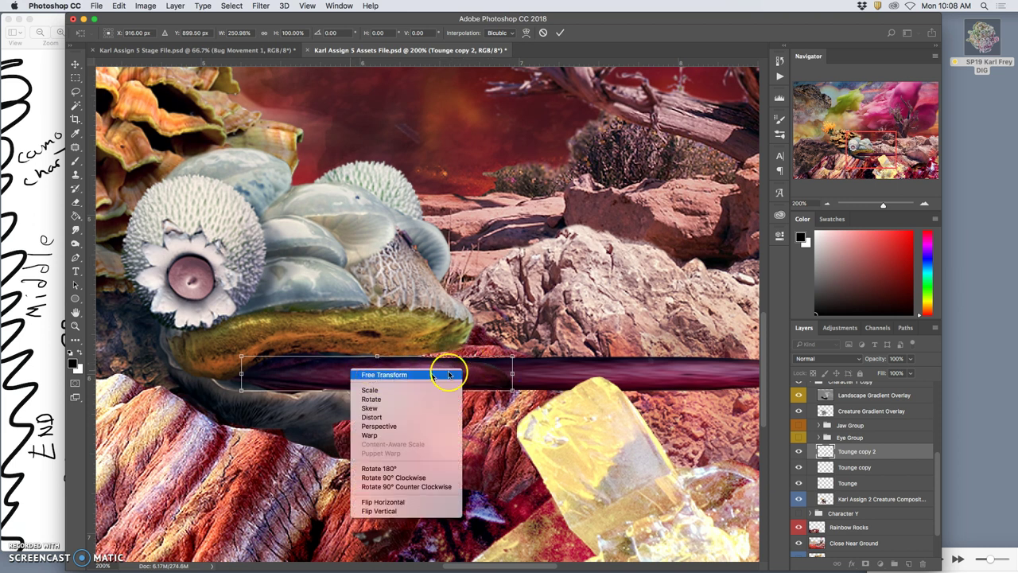
click(482, 373)
key(ctrl+z)
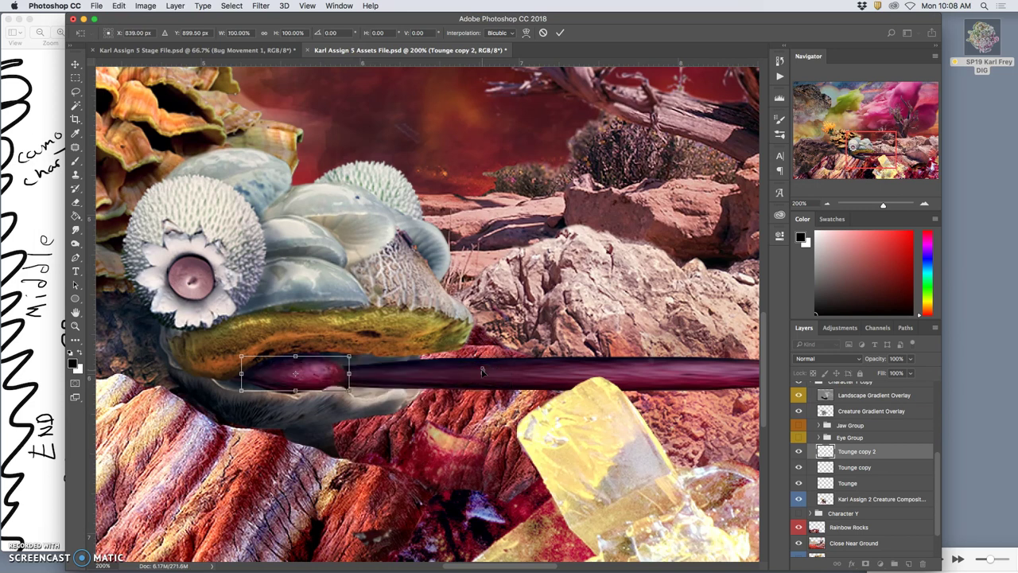
Step: Warp the duplicated tongue so its tip stretches out just past the creature's upper lip, and apply the transform
right_click(319, 374)
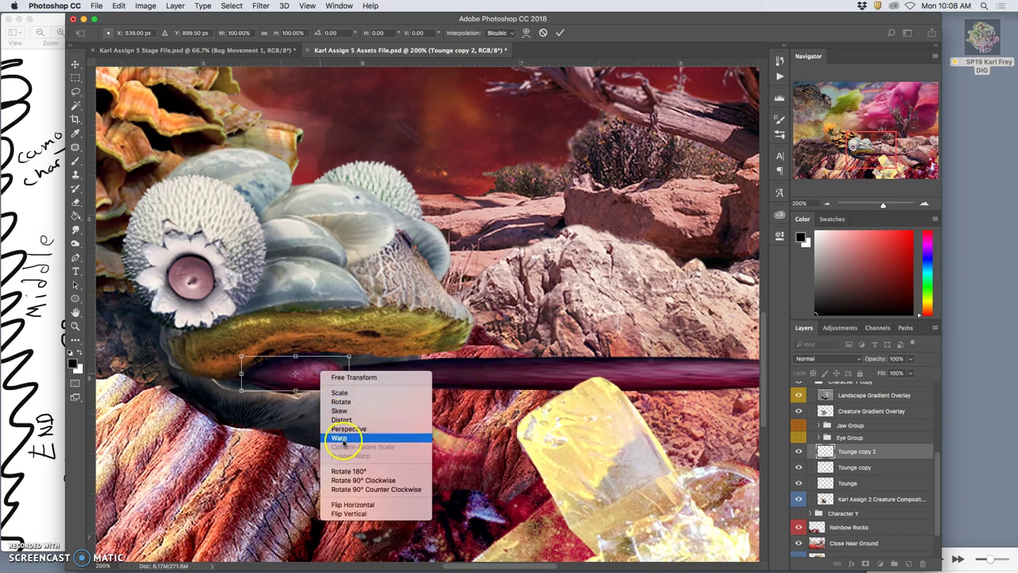
click(342, 439)
drag(350, 380, 607, 320)
drag(539, 401, 467, 401)
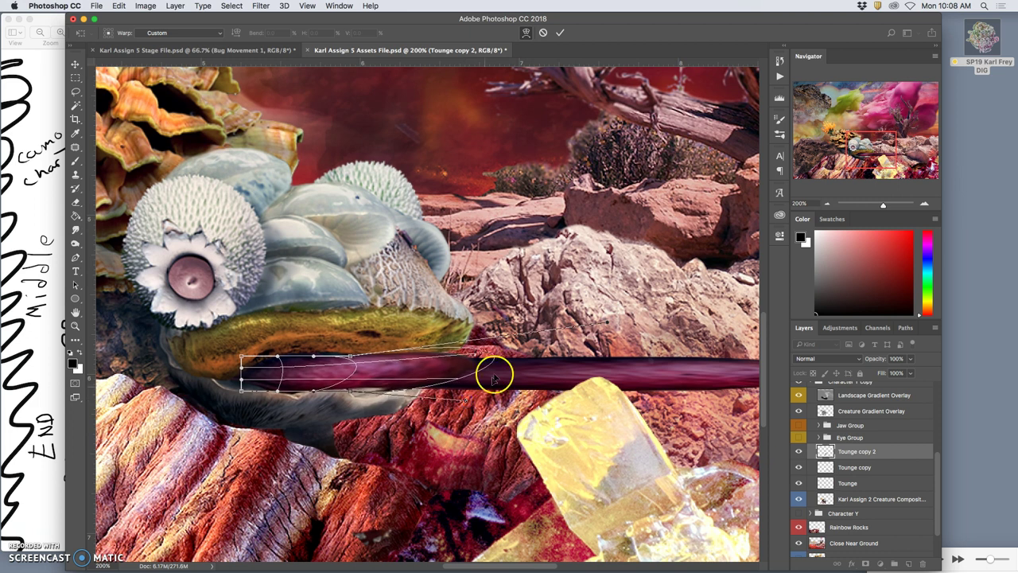
drag(607, 322, 638, 342)
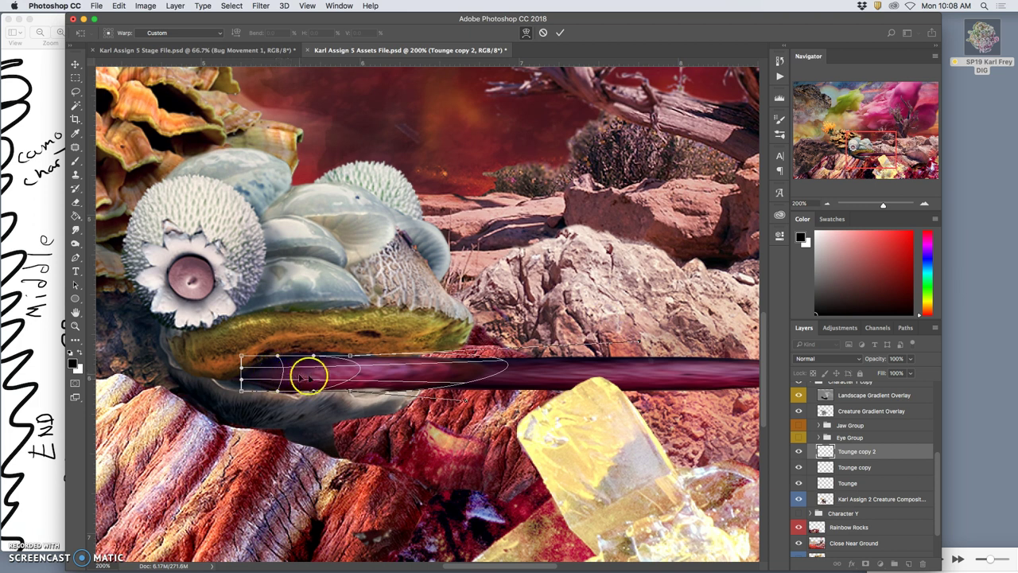
key(Return)
key(c)
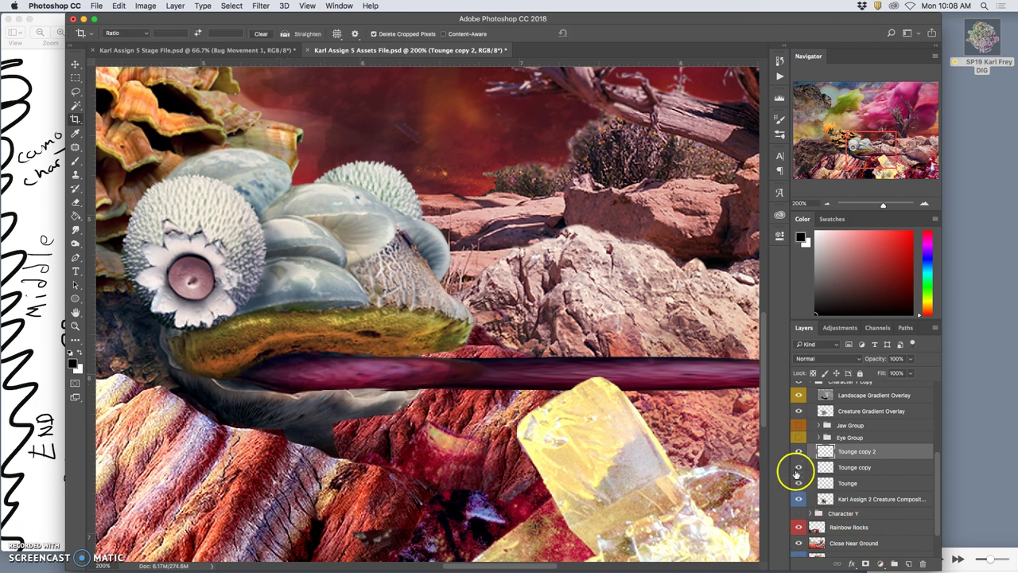
Step: Hide the Tounge copy layer and toggle Tounge copy 2 to preview the tongue's movement, leaving Tounge copy 2 visible
click(799, 467)
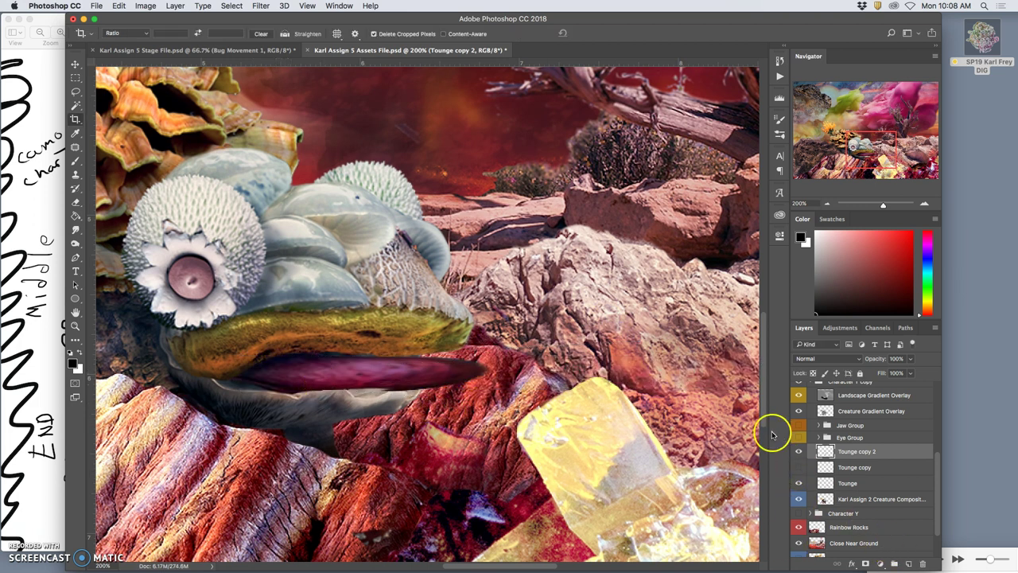
click(799, 452)
click(799, 452)
click(798, 453)
click(799, 453)
click(799, 452)
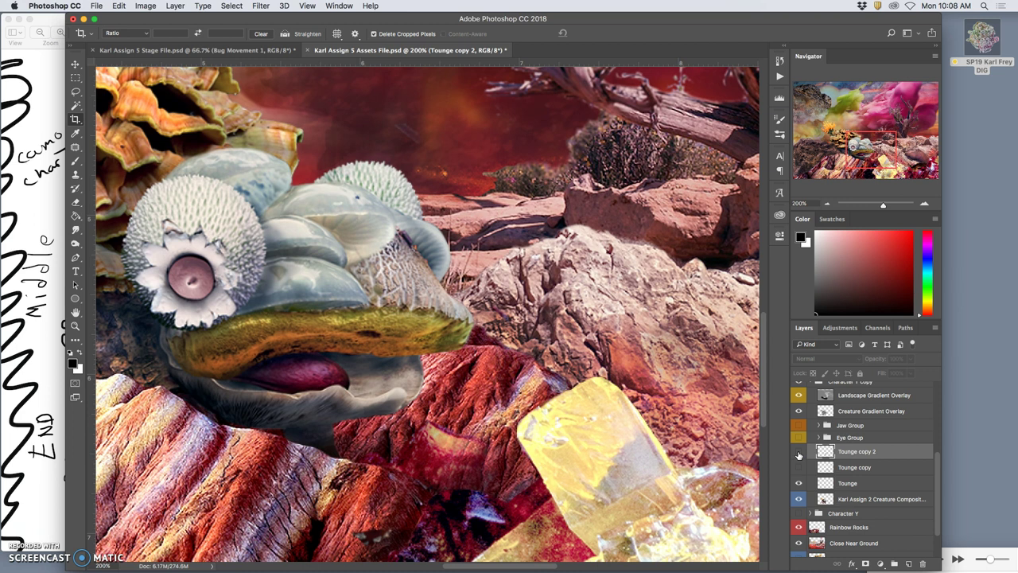
click(799, 452)
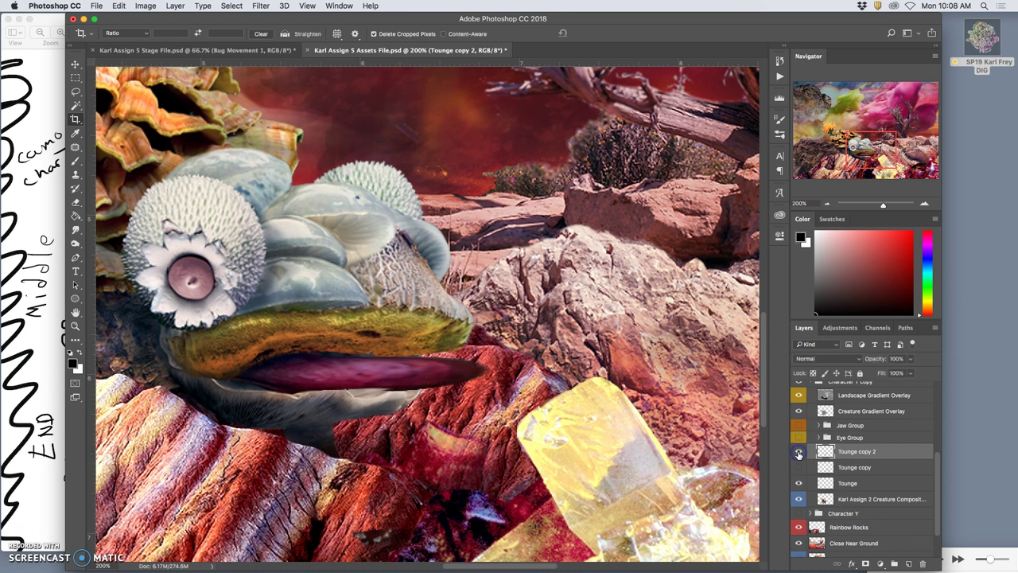
Step: Show the Jaw Group, preview the jaw positions, hide all four lower jaw layers inside it, and collapse the group
click(799, 428)
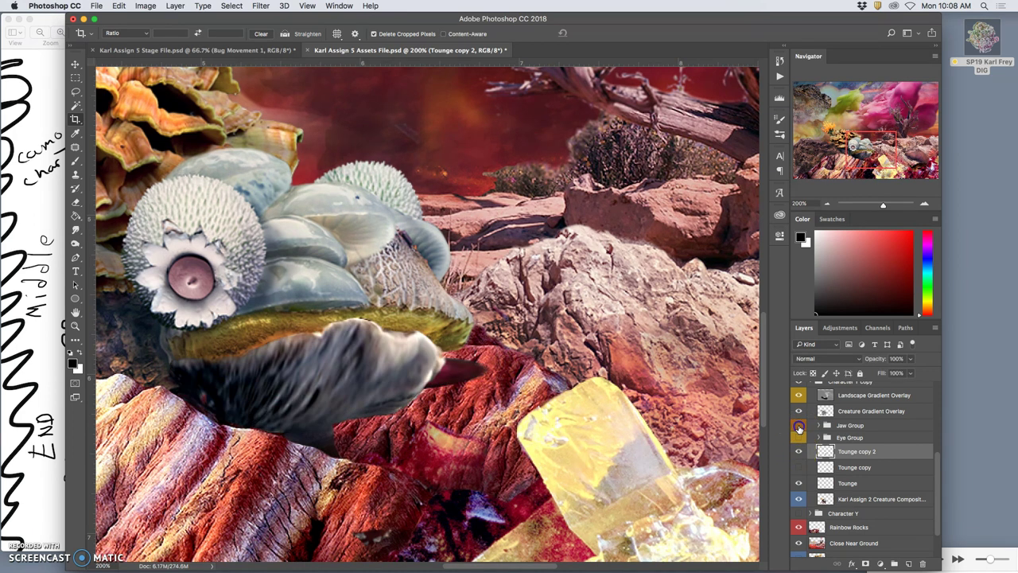
click(798, 428)
click(819, 427)
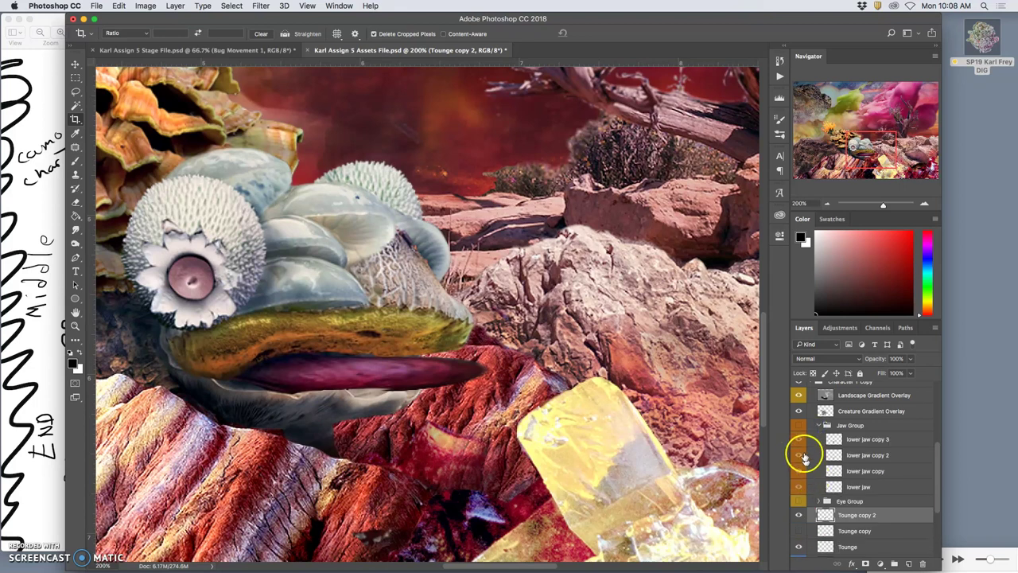
click(799, 439)
click(799, 471)
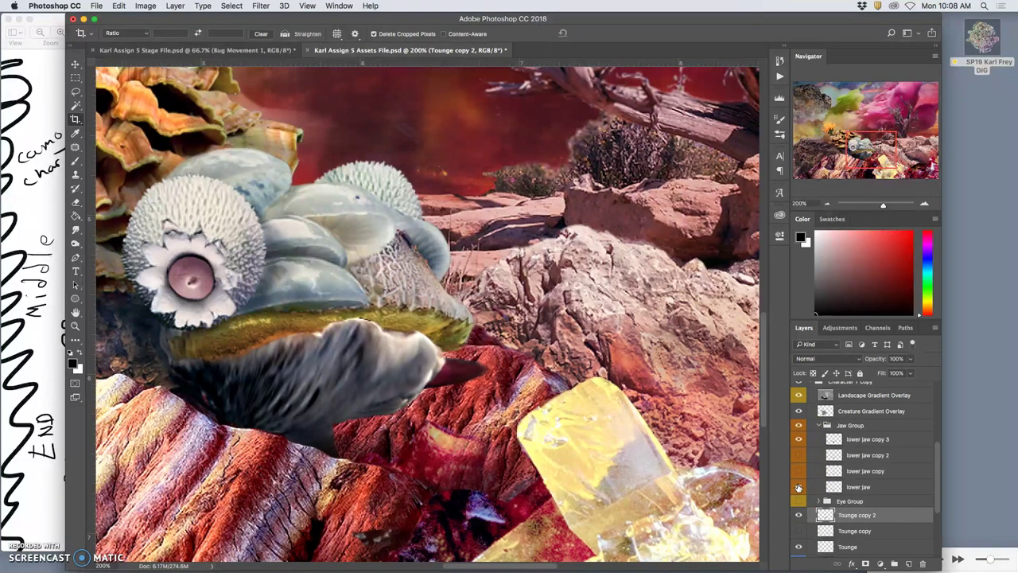
click(799, 440)
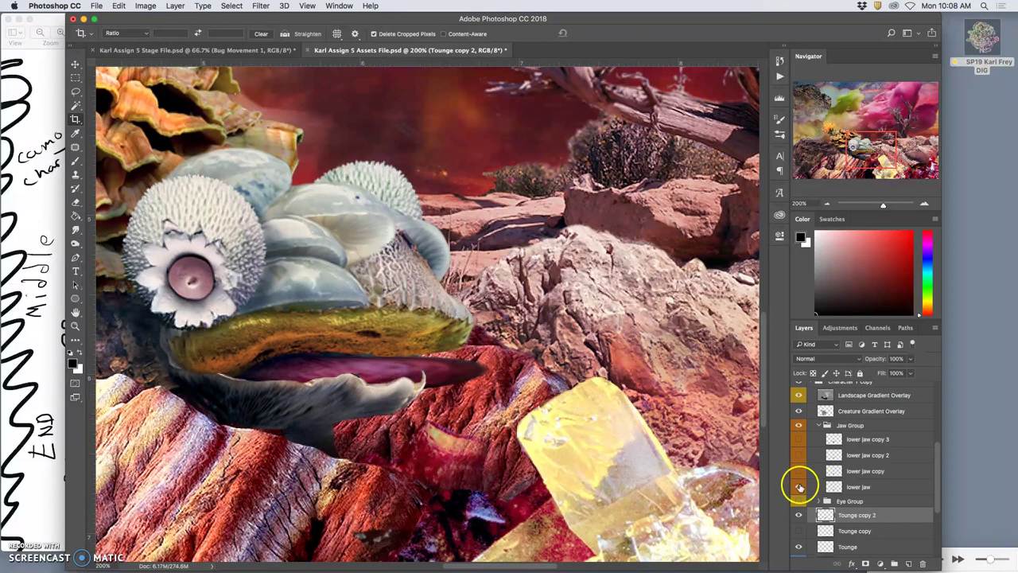
click(799, 487)
click(820, 425)
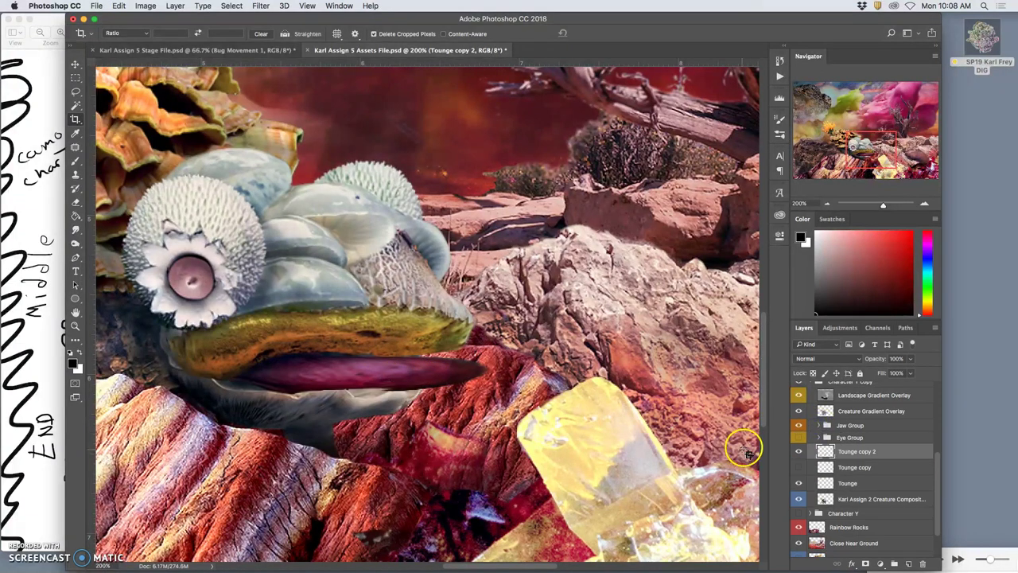
Step: Toggle Tounge copy 2 off and on to check the half-extended tongue within the whole scene
click(799, 451)
click(798, 452)
key(super+minus)
key(super+minus)
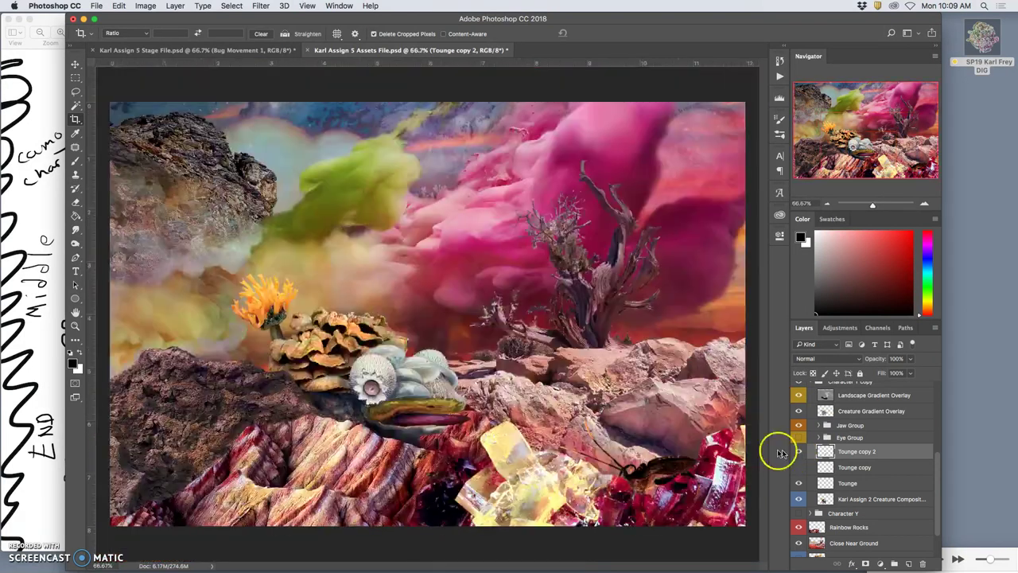
Step: Duplicate the Tounge copy 2 layer to start the next tongue position
click(857, 452)
key(super+j)
drag(688, 420, 726, 436)
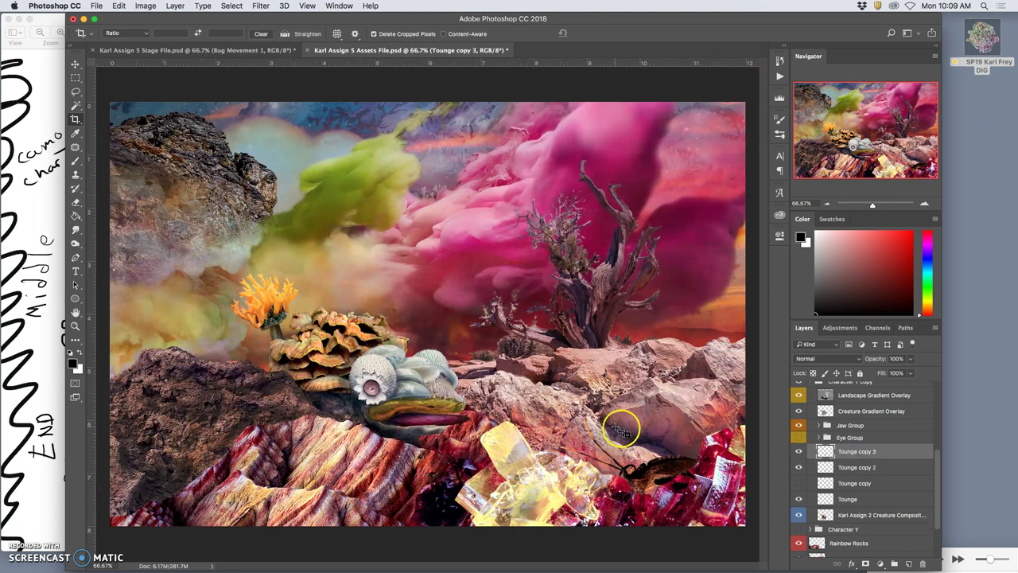
Step: Start Puppet Warp on Tounge copy 3 and place three anchor pins around the tongue's back end inside the mouth
click(119, 7)
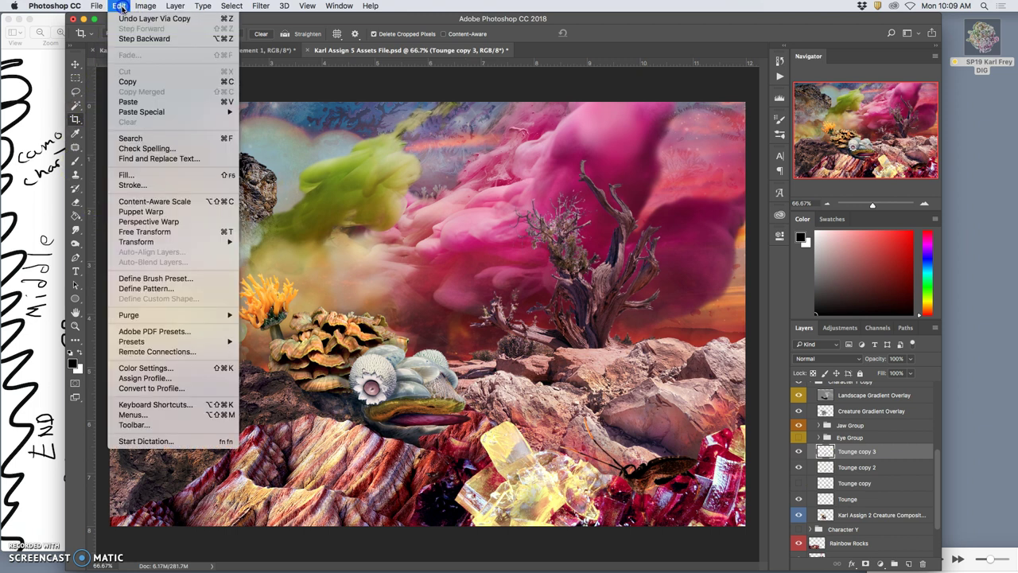
click(151, 213)
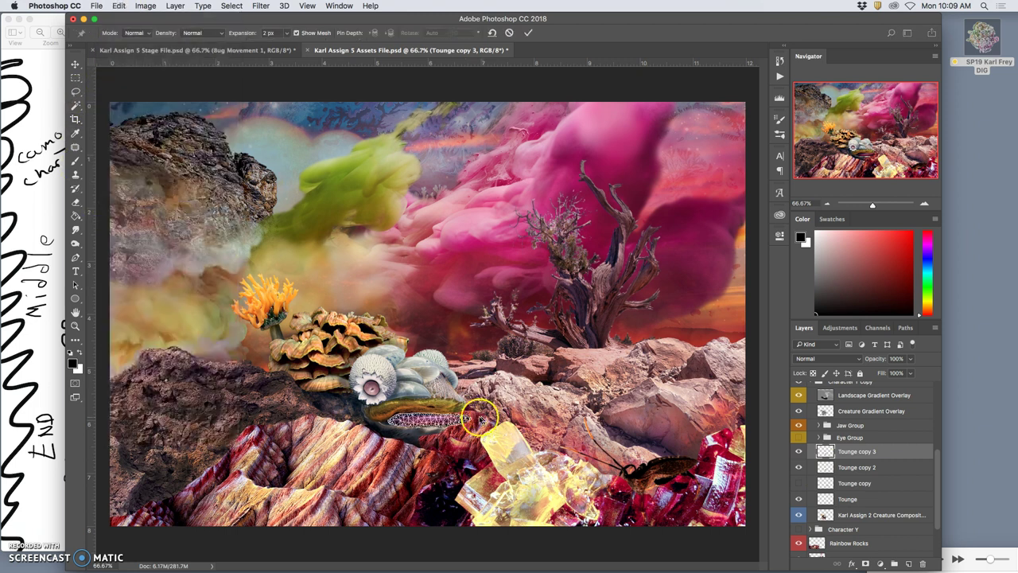
key(super+plus)
key(super+plus)
key(super+plus)
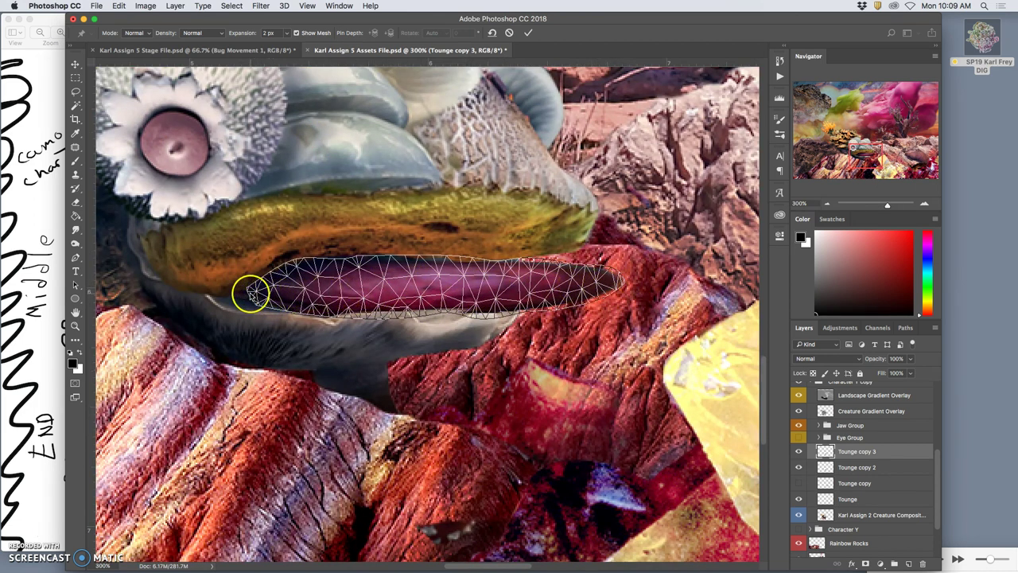
click(251, 292)
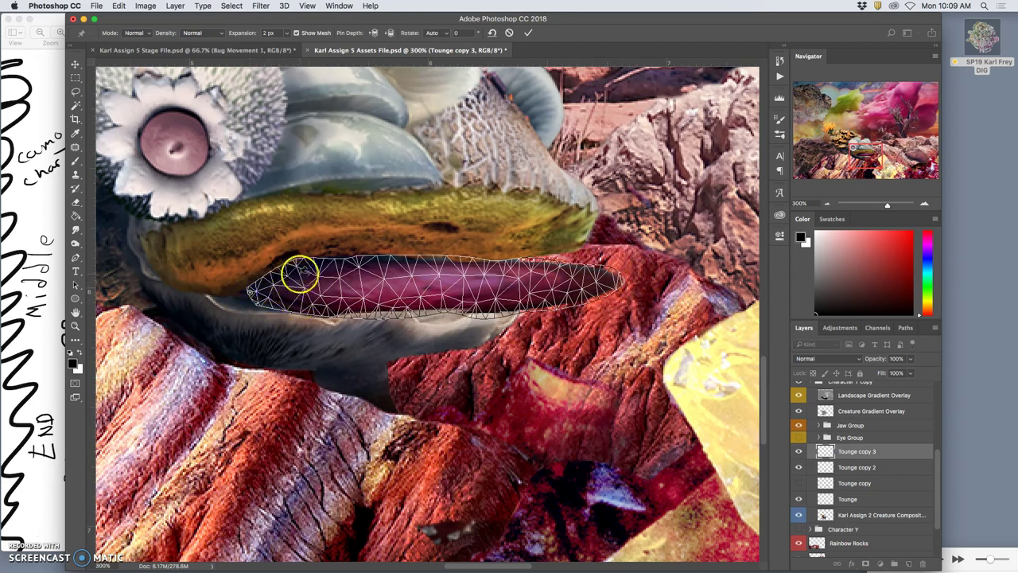
mouse_move(311, 297)
mouse_down()
mouse_move(307, 311)
mouse_move(311, 302)
mouse_move(317, 312)
mouse_up()
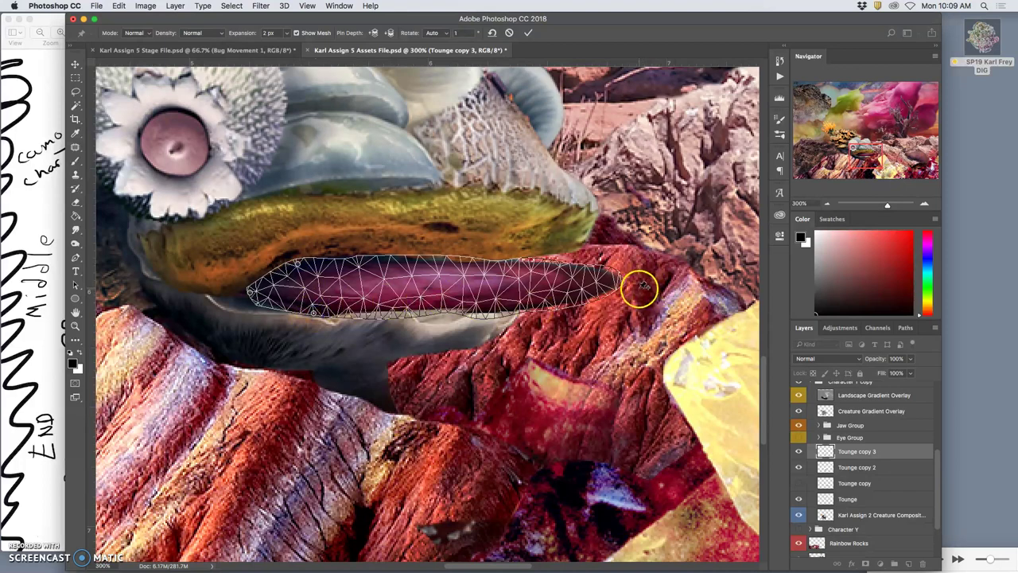
Step: Stretch the pinned tongue's tip well beyond the lips to just above the yellow crystals, and apply the Puppet Warp
key(super+minus)
key(super+minus)
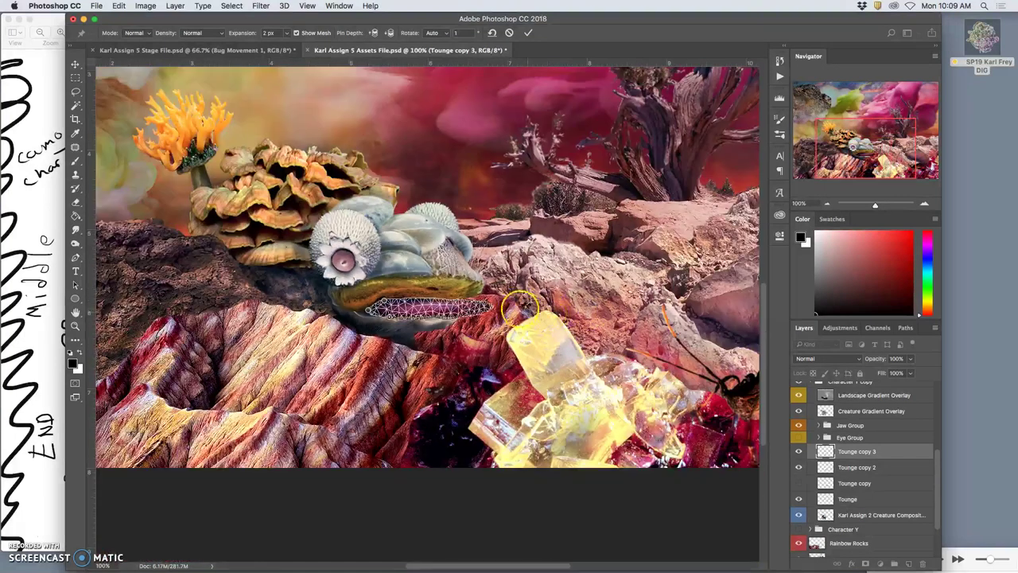
drag(510, 309, 591, 296)
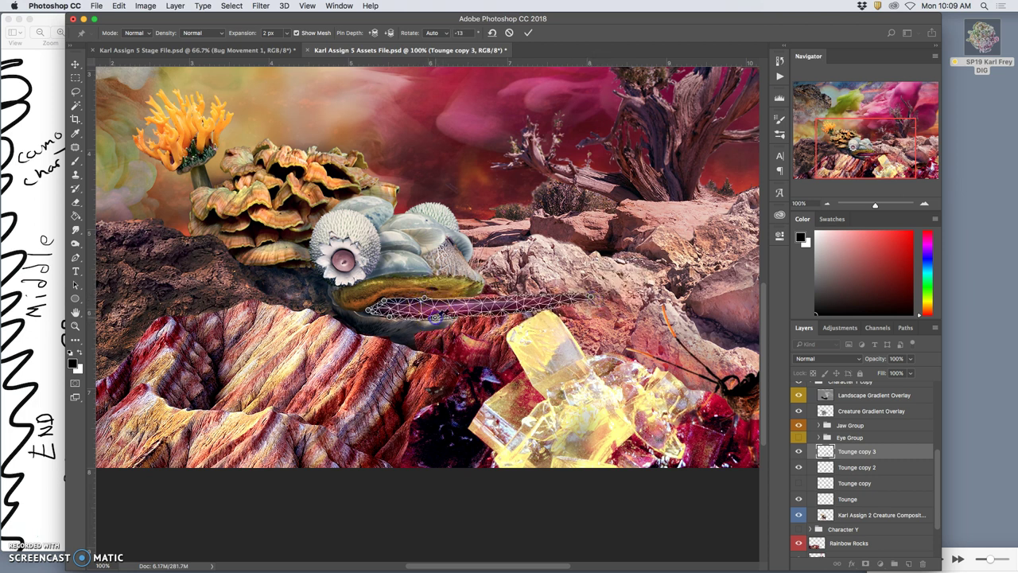
mouse_move(592, 297)
mouse_down()
mouse_move(613, 238)
mouse_move(641, 294)
mouse_move(673, 255)
mouse_move(551, 247)
mouse_move(564, 155)
mouse_move(589, 290)
mouse_move(569, 365)
mouse_move(538, 309)
mouse_move(588, 304)
mouse_up()
click(587, 344)
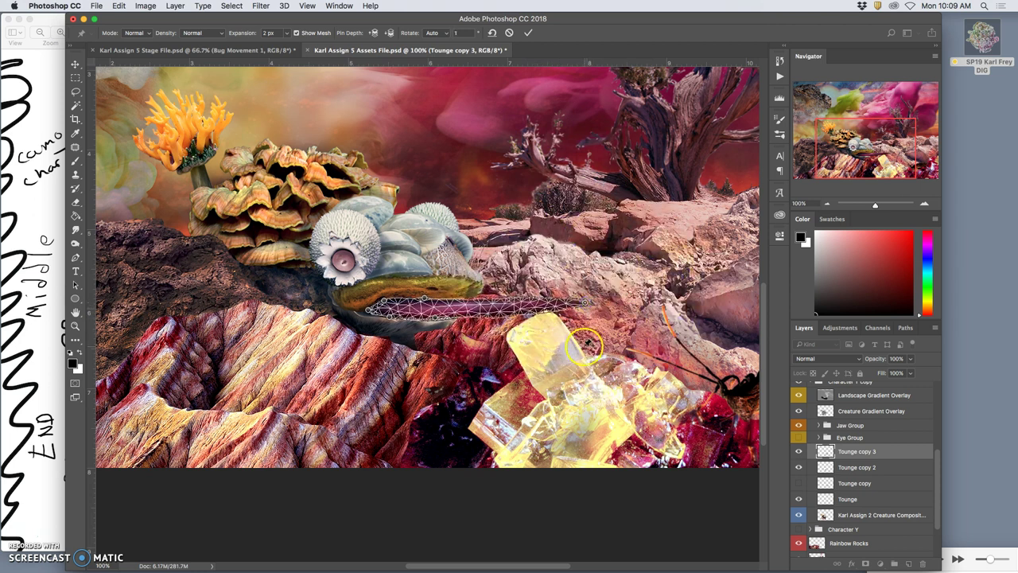
key(Return)
key(c)
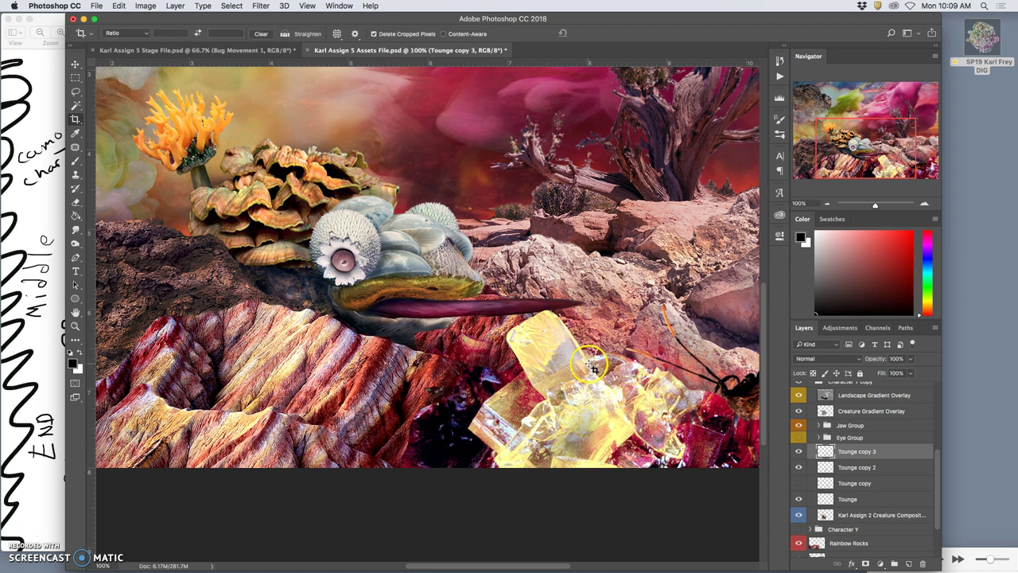
Step: Toggle the visibility of Tounge copy 3 to preview the tongue's extension, leaving the layer visible
click(799, 451)
click(800, 452)
click(800, 451)
click(800, 452)
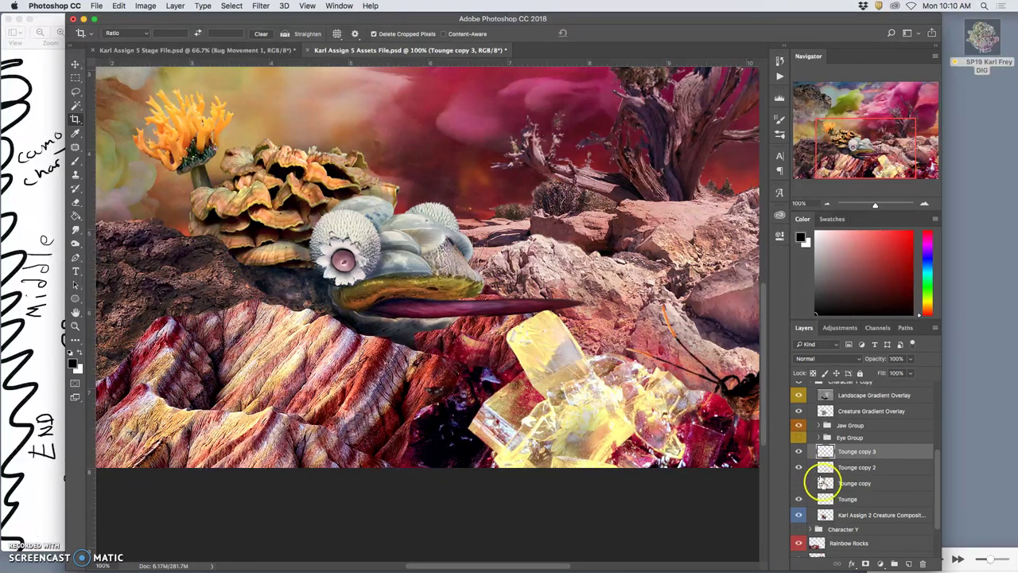
Step: Duplicate Tounge copy 3 and puppet-warp the duplicate, anchoring its back and stretching its tip past the crystals toward the bug
click(853, 452)
key(super+j)
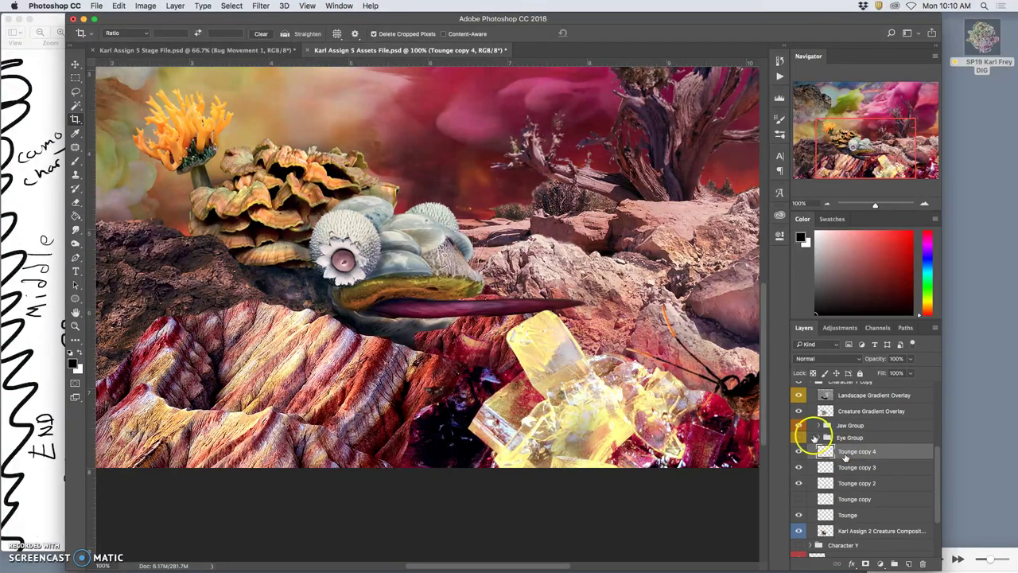
click(119, 6)
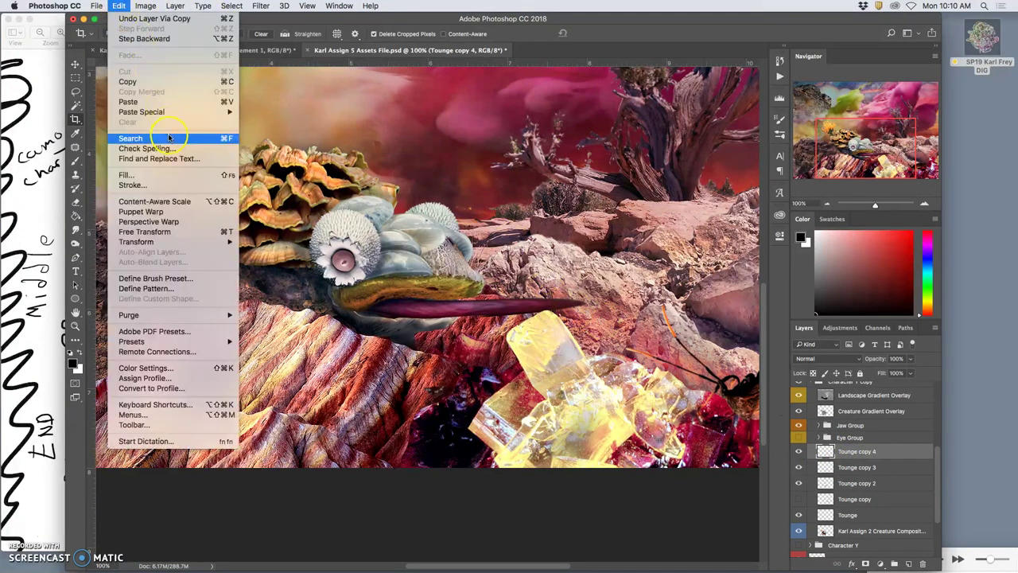
click(143, 211)
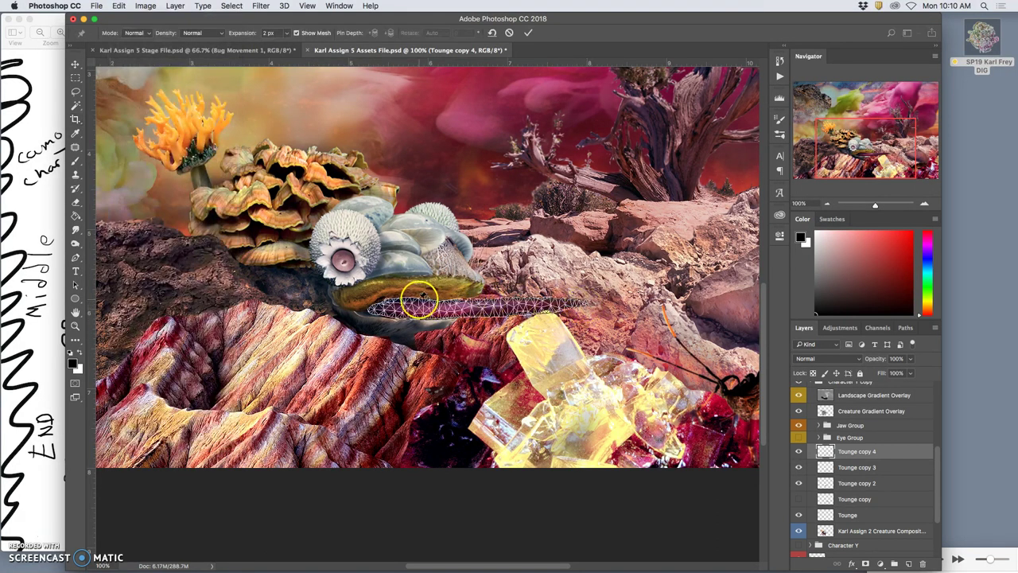
click(370, 309)
click(420, 314)
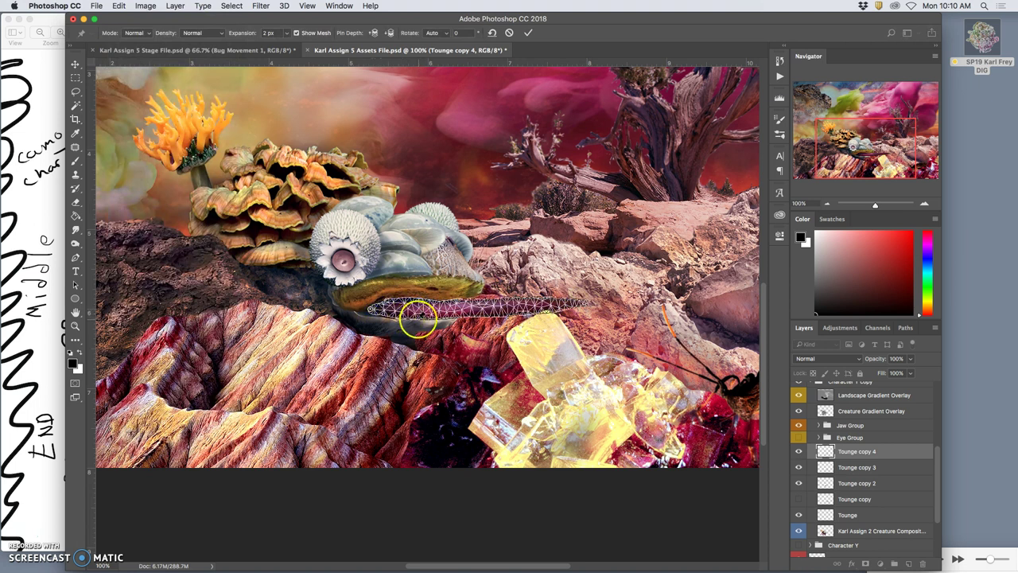
click(586, 302)
drag(585, 302, 641, 310)
click(639, 322)
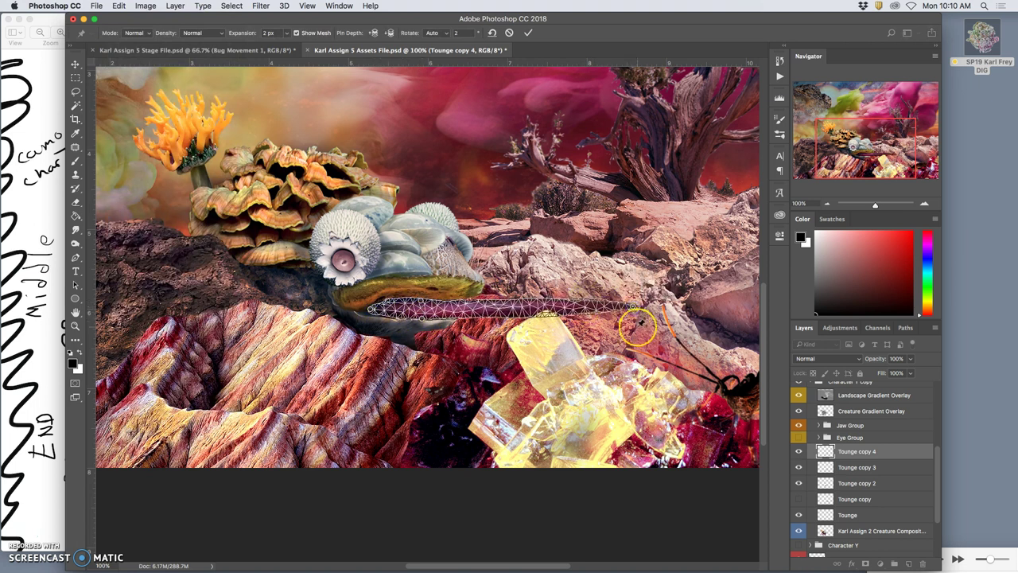
key(Return)
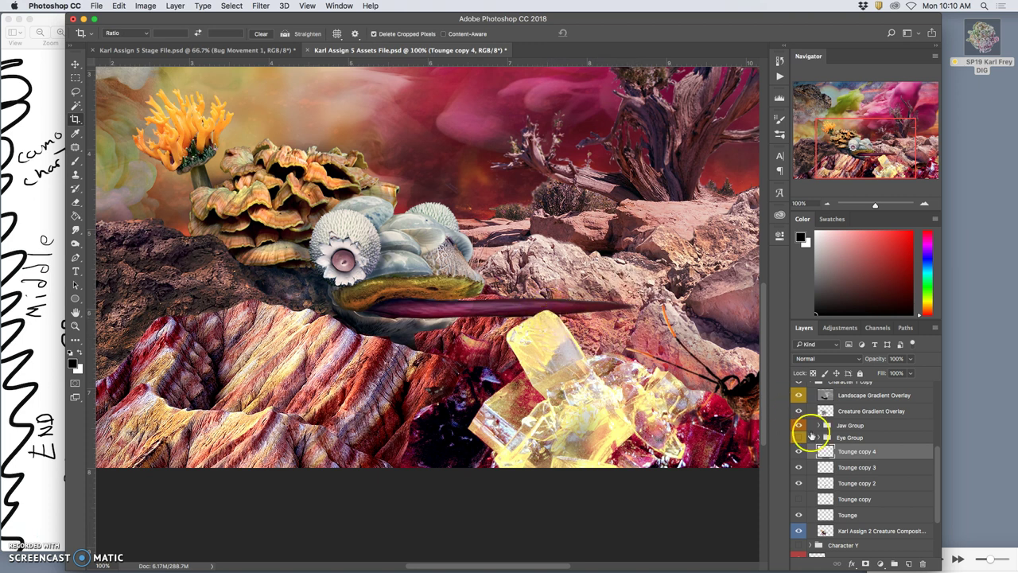
Step: Compare the longer tongue with the previous position by toggling Tounge copy 4 and its last warp
click(799, 451)
click(799, 451)
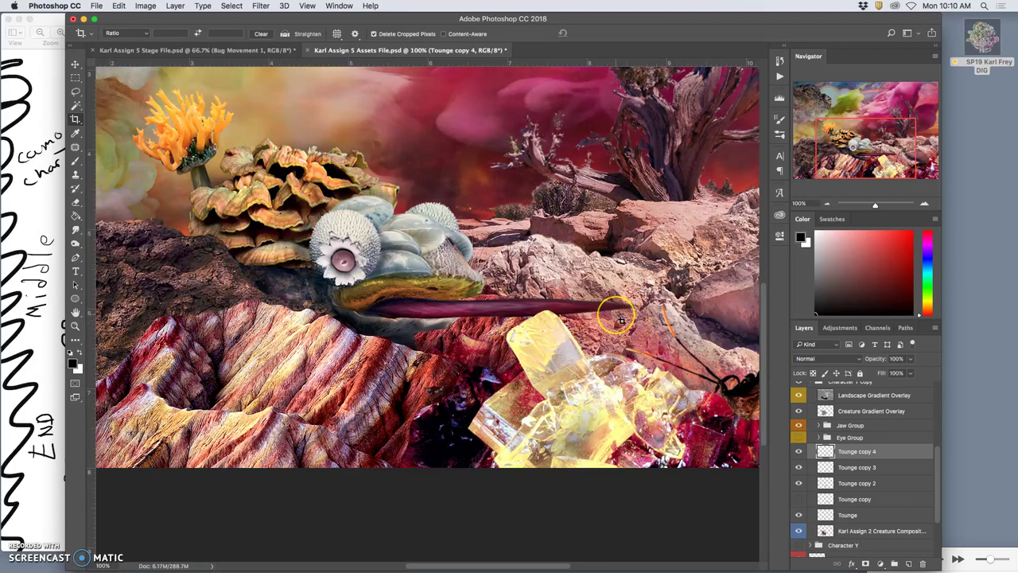
key(super+z)
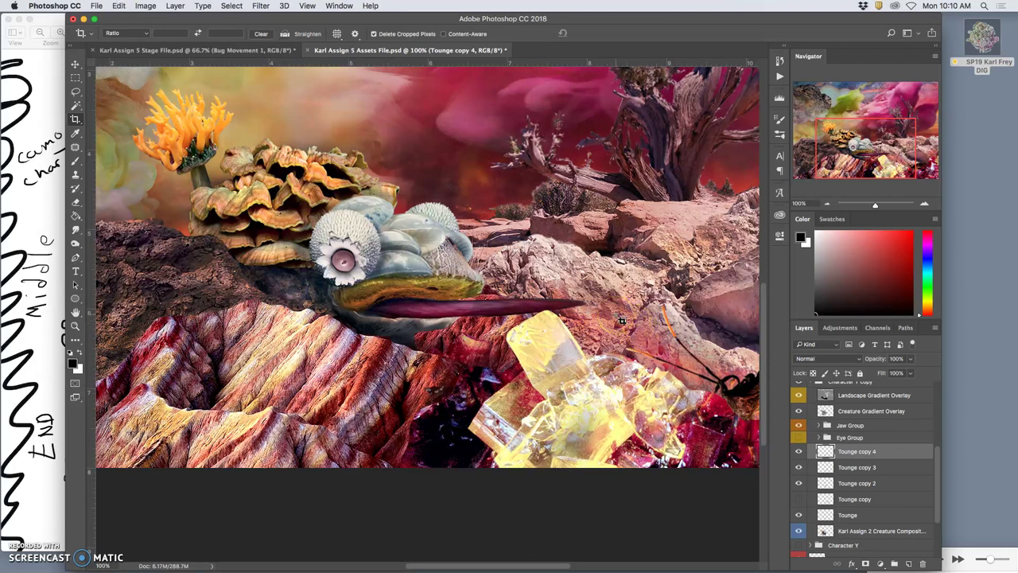
Step: Puppet-warp Tounge copy 4 again, anchoring its back and pulling its tip downward to the bug's antenna, and apply it
click(119, 5)
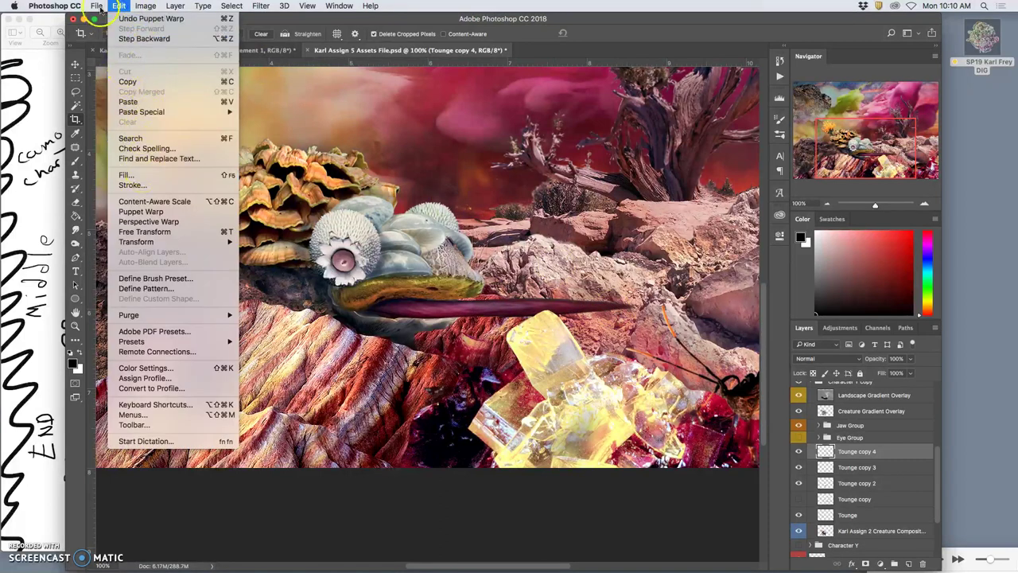
click(141, 210)
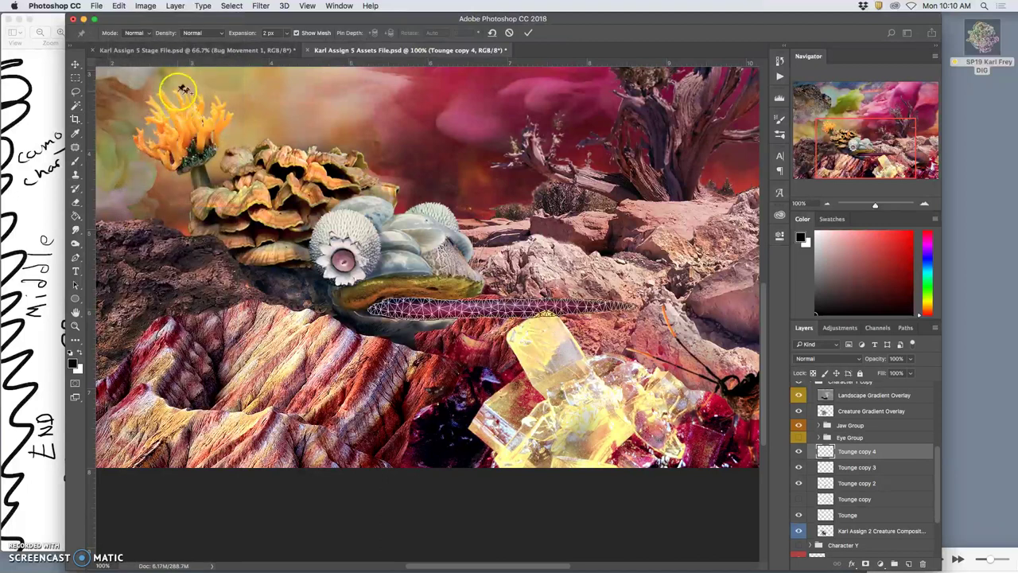
click(377, 312)
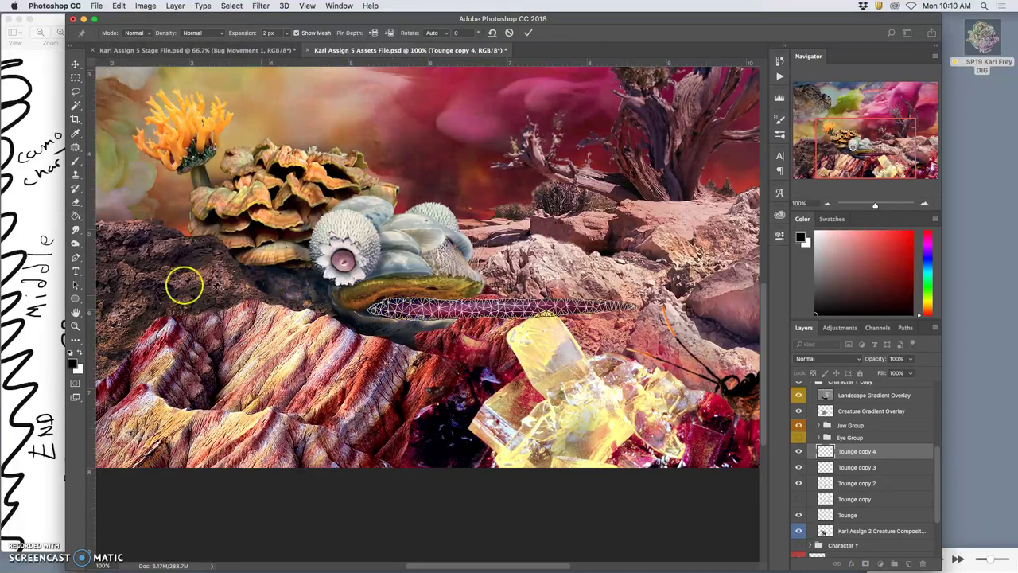
click(634, 307)
drag(634, 307, 660, 332)
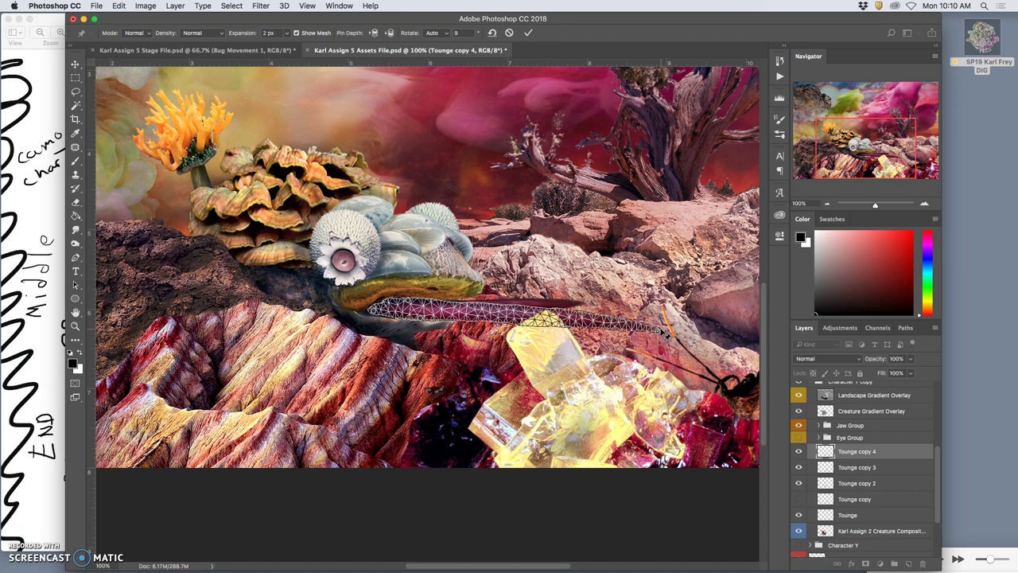
drag(664, 320, 667, 318)
key(Return)
key(c)
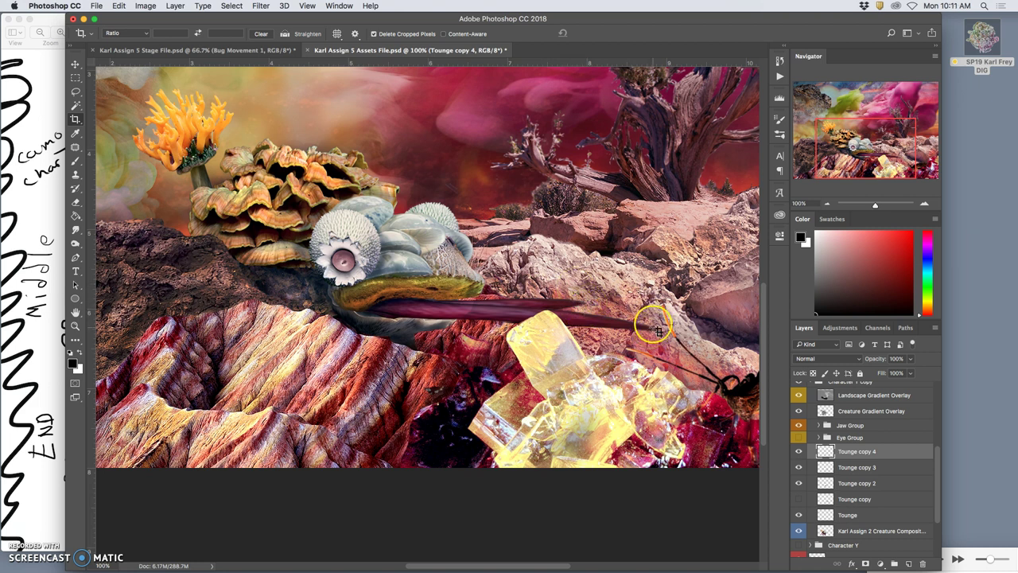
Step: Check the tongue-flick frame in the Preview storyboard, return to Photoshop, and toggle Tounge copy 3 to compare tongue angles
click(40, 136)
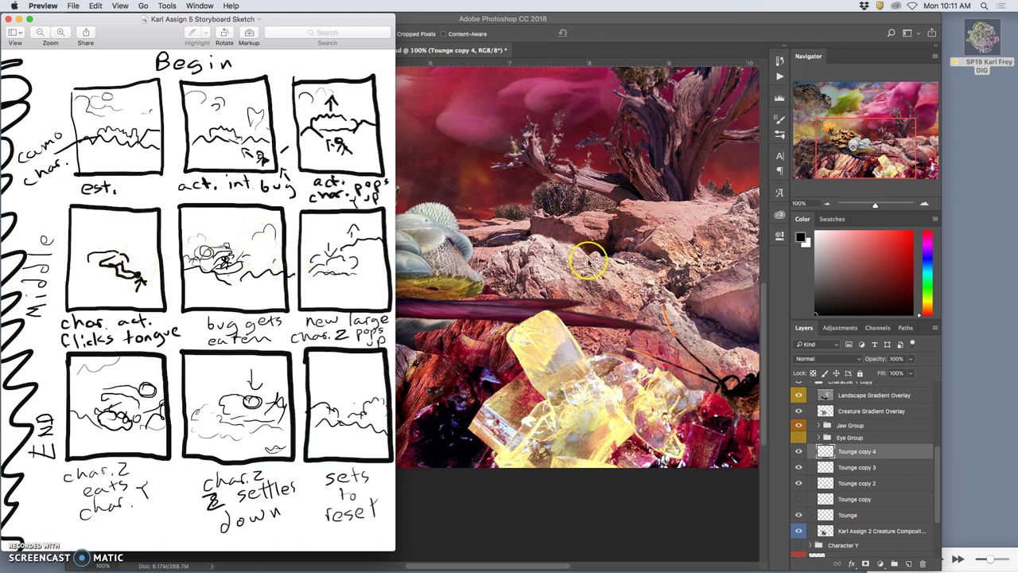
click(589, 261)
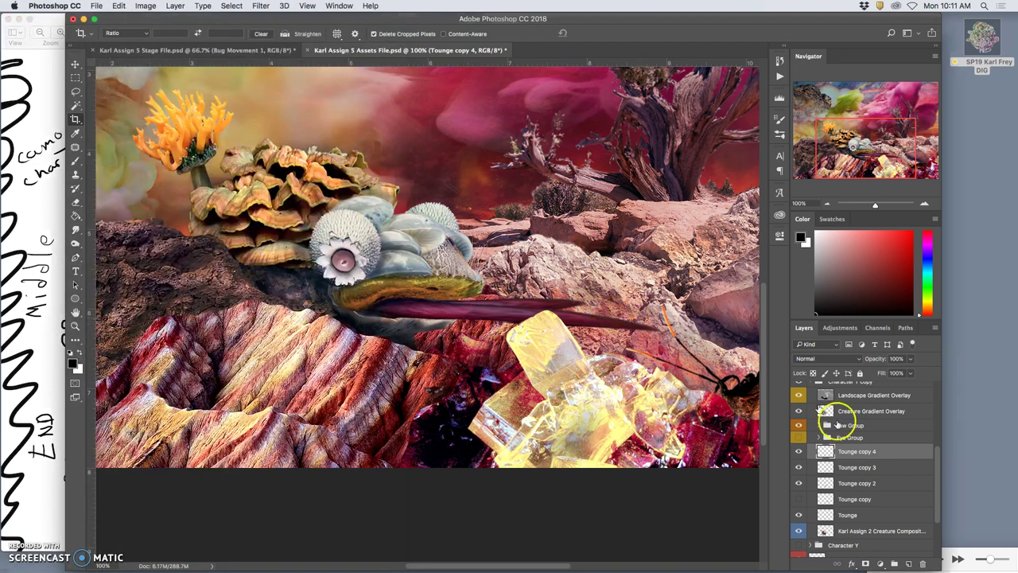
click(799, 469)
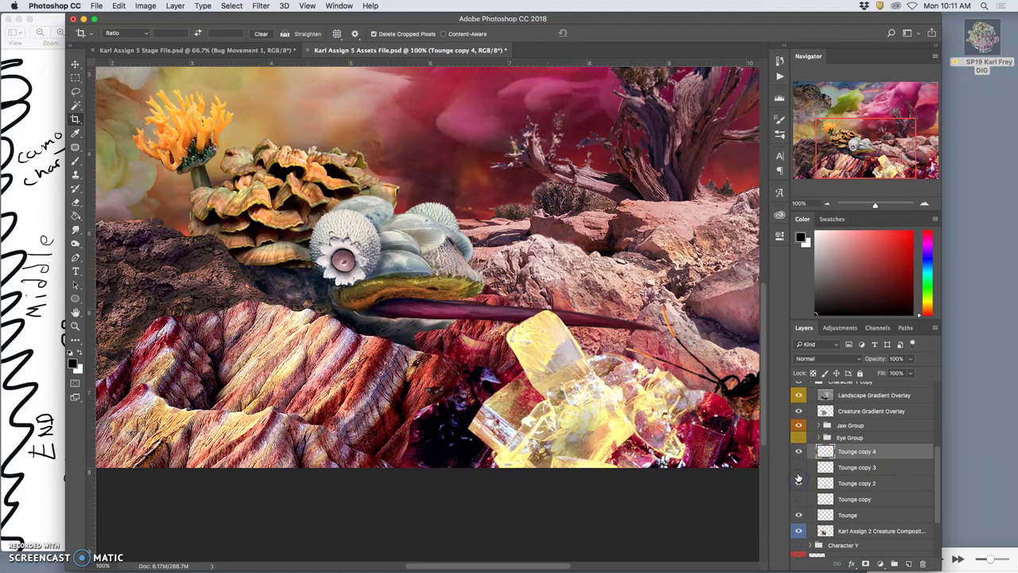
click(799, 468)
Step: Puppet-warp Tounge copy 3, anchoring its back and lowering its tip to line up with Tounge copy 4, and apply it
click(851, 468)
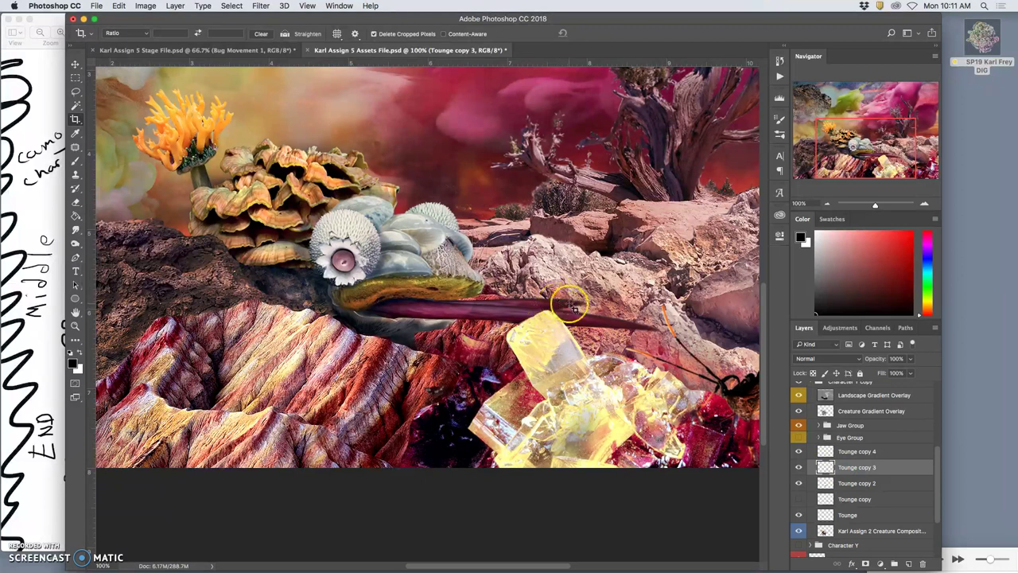
click(119, 6)
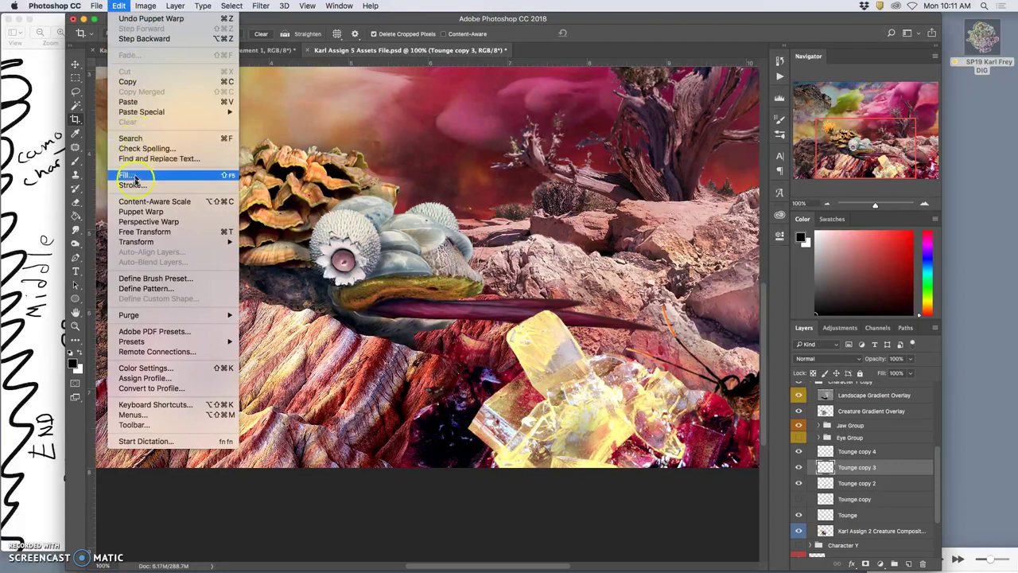
click(134, 210)
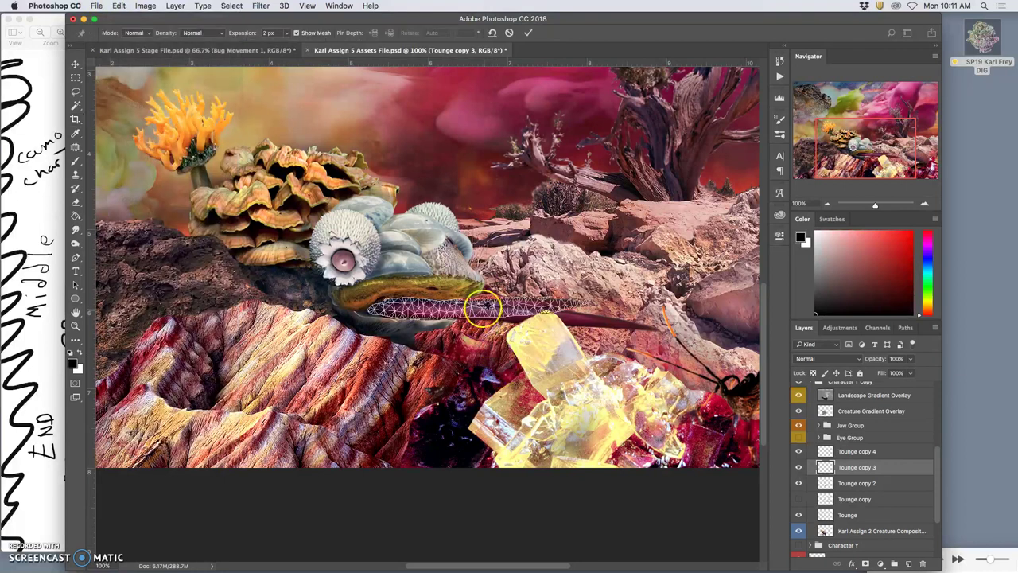
click(371, 308)
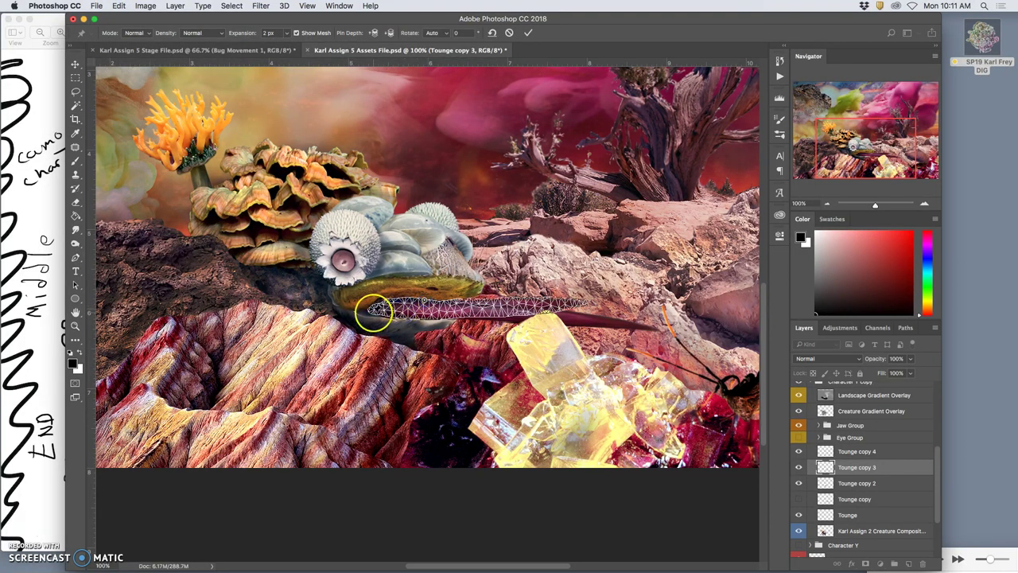
click(587, 308)
mouse_move(587, 308)
mouse_down()
mouse_move(597, 319)
mouse_move(575, 317)
mouse_up()
key(Return)
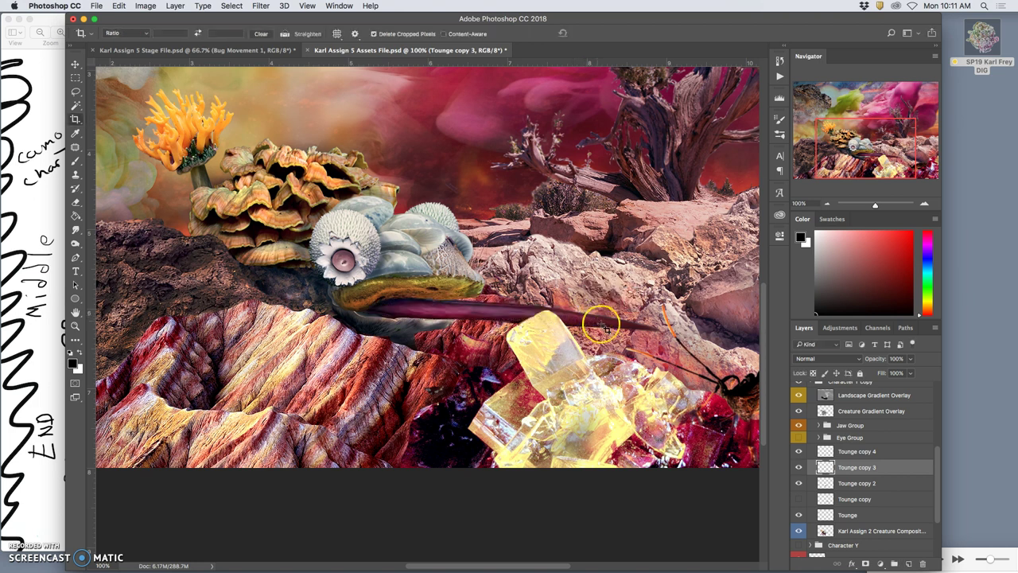
Step: Isolate Tounge copy 2 from the longer tongues and apply Smart Sharpen at 184% amount, 3.2 px radius and 43% noise reduction
click(799, 467)
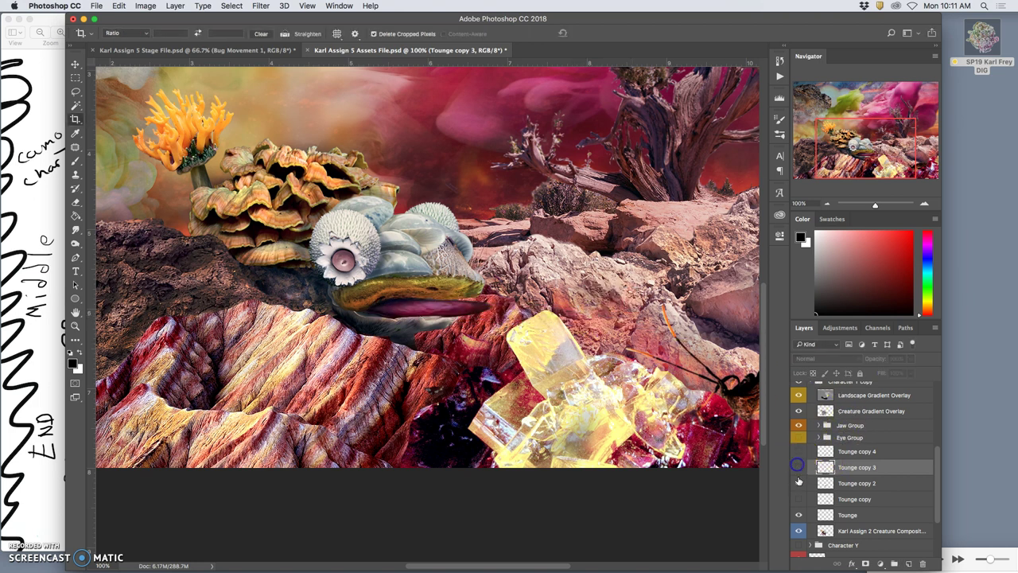
click(799, 484)
click(843, 486)
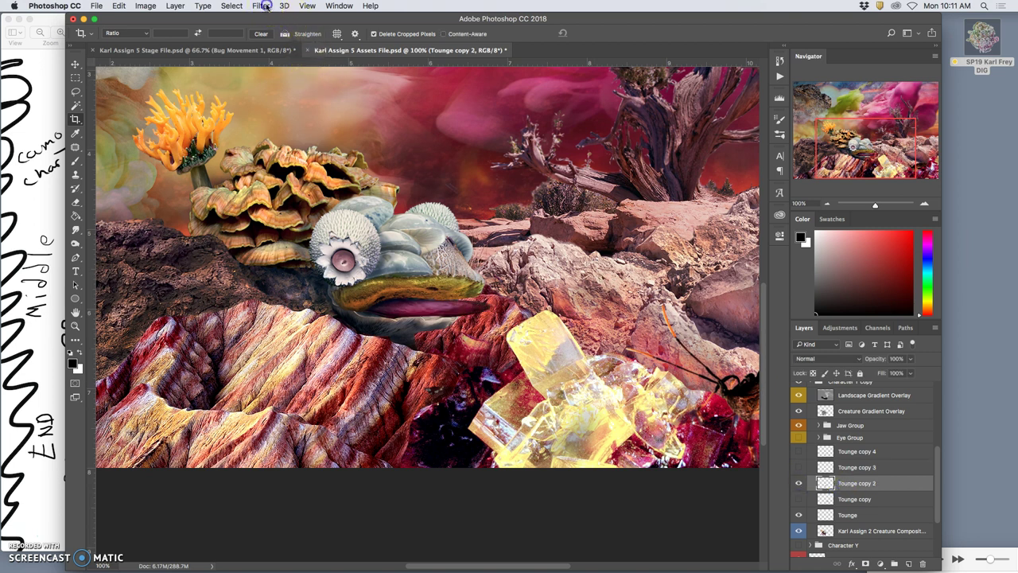
click(261, 6)
mouse_move(280, 192)
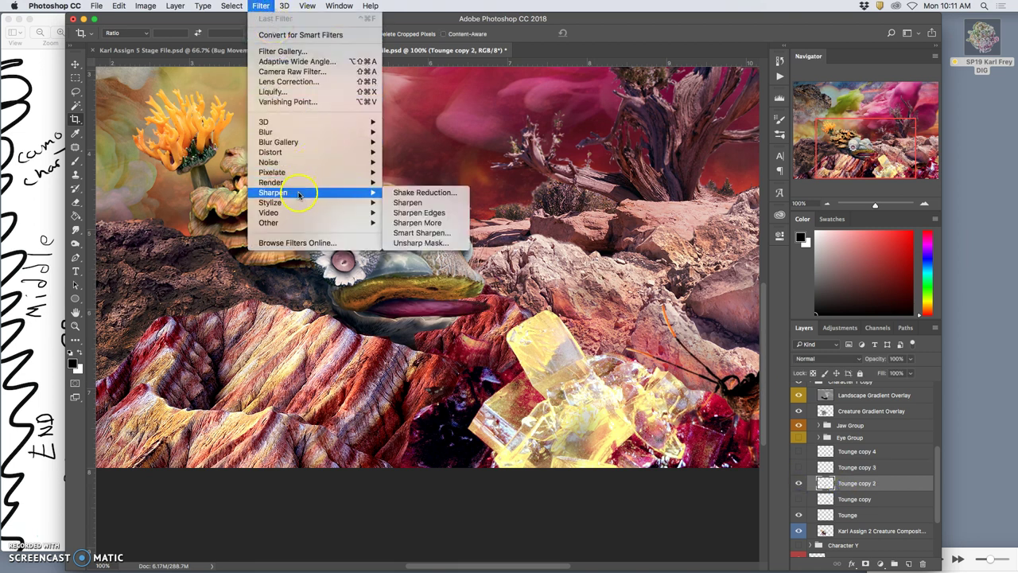
click(415, 231)
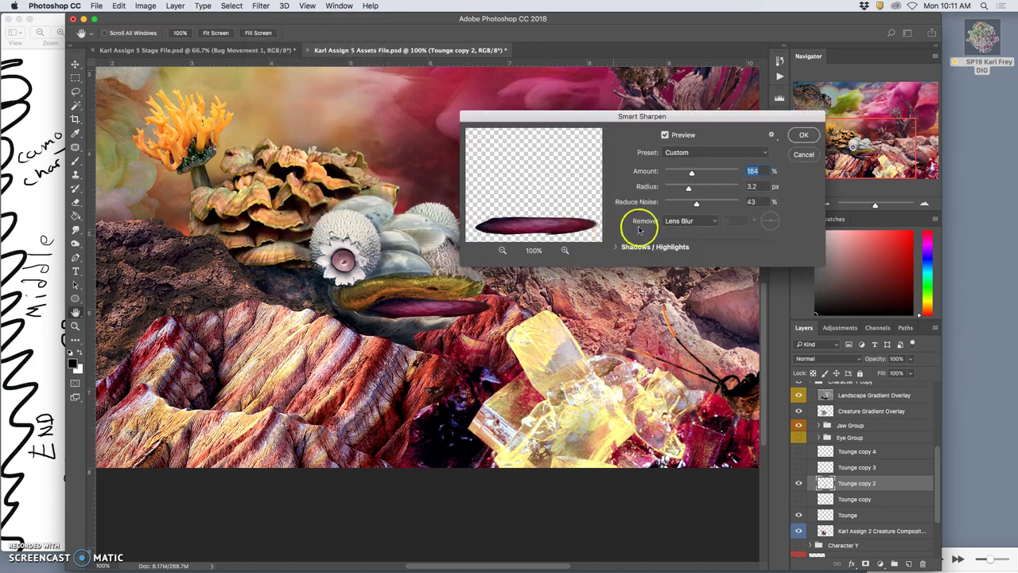
click(802, 137)
Step: Show Tounge copy 3 and reapply the last Smart Sharpen filter to it
click(804, 471)
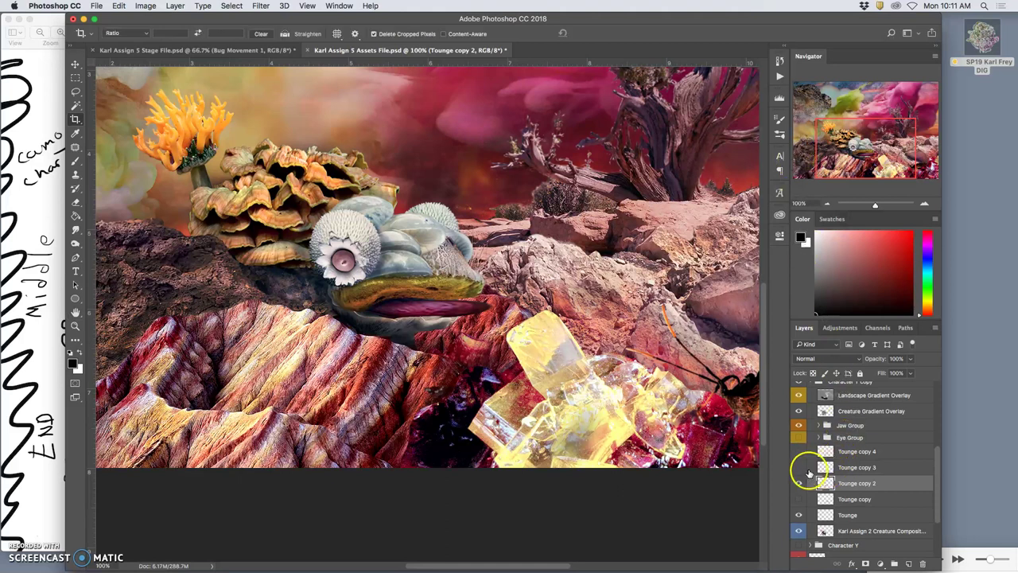
click(836, 469)
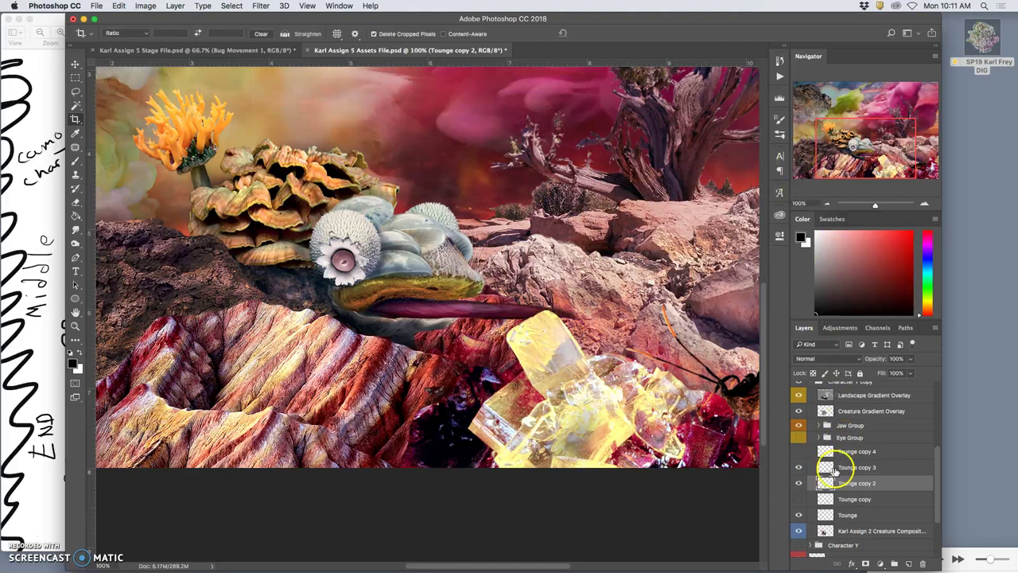
click(735, 387)
click(261, 5)
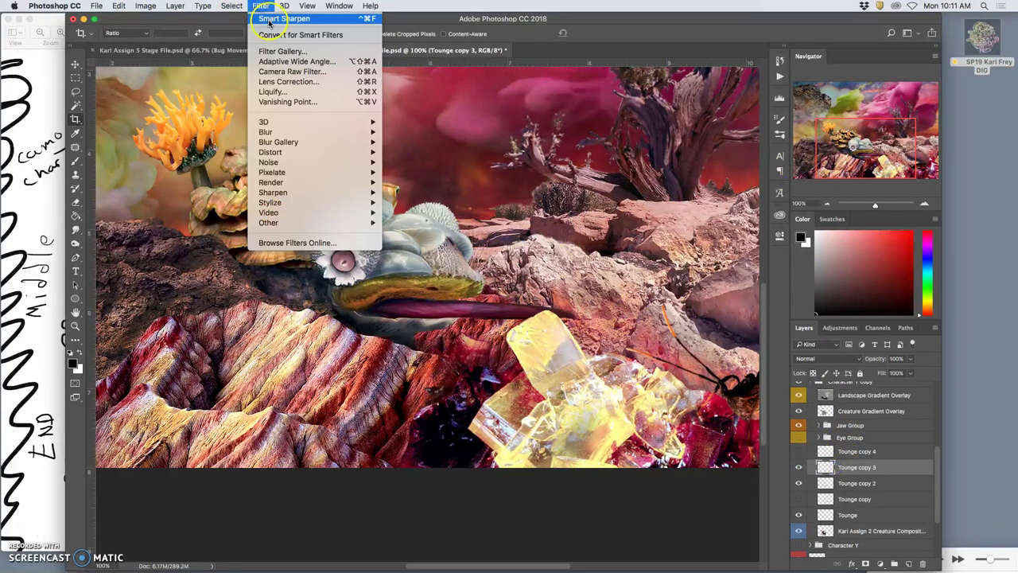
click(490, 228)
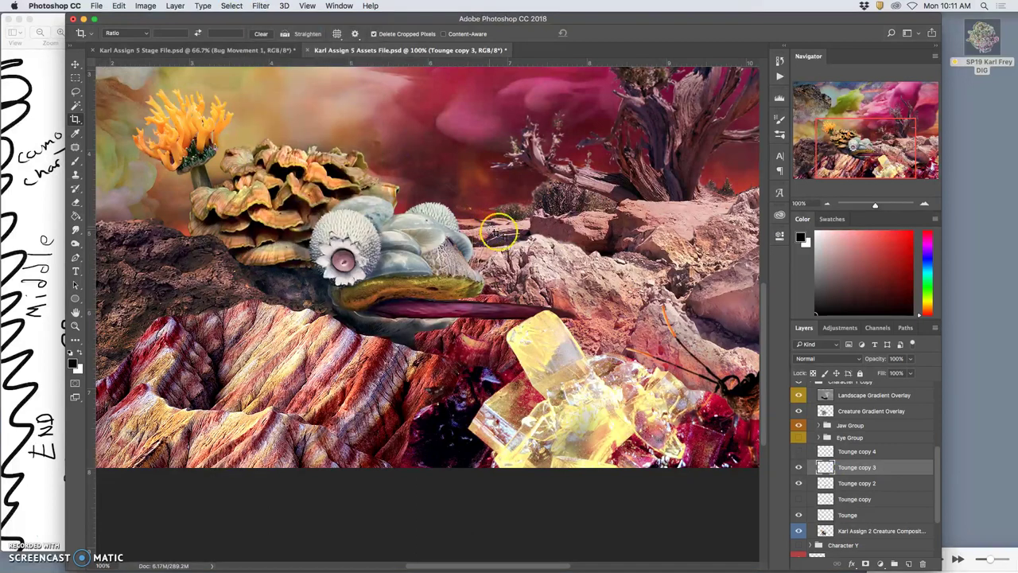
Step: Show Tounge copy 4 with copies 3 and 2 hidden, and reapply the last Smart Sharpen filter to it
click(857, 452)
click(799, 451)
click(798, 463)
click(799, 479)
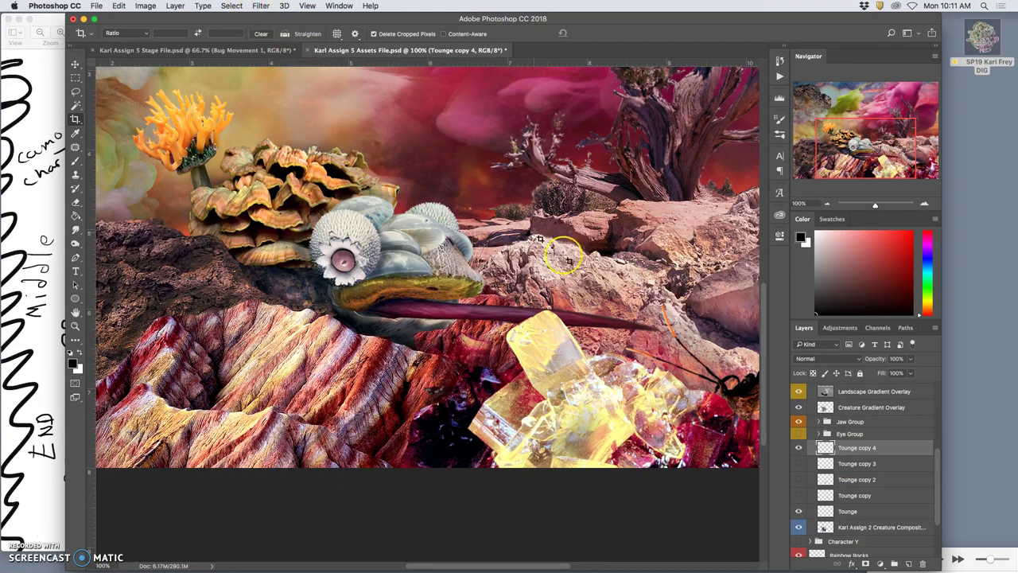
click(262, 8)
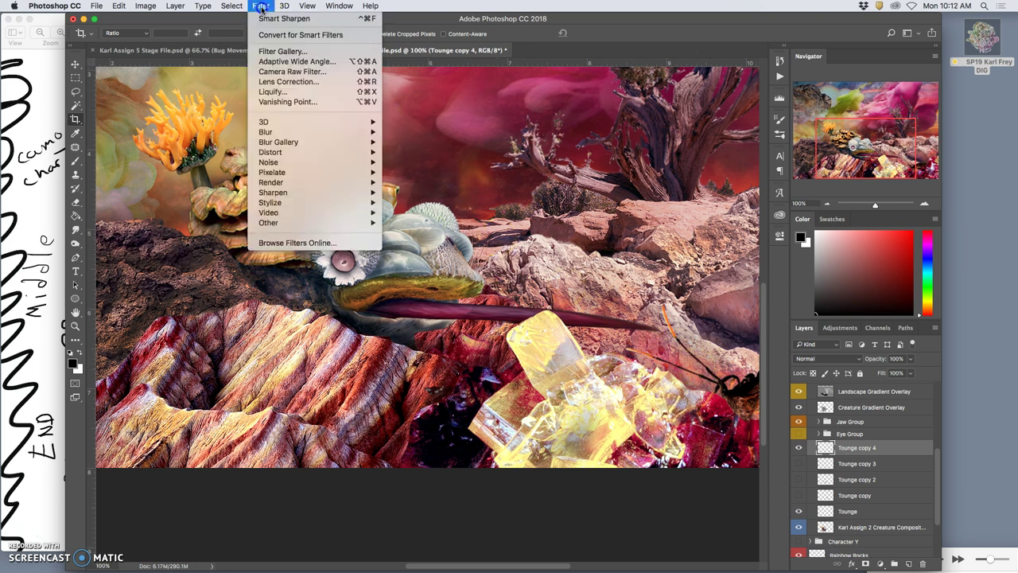
click(260, 7)
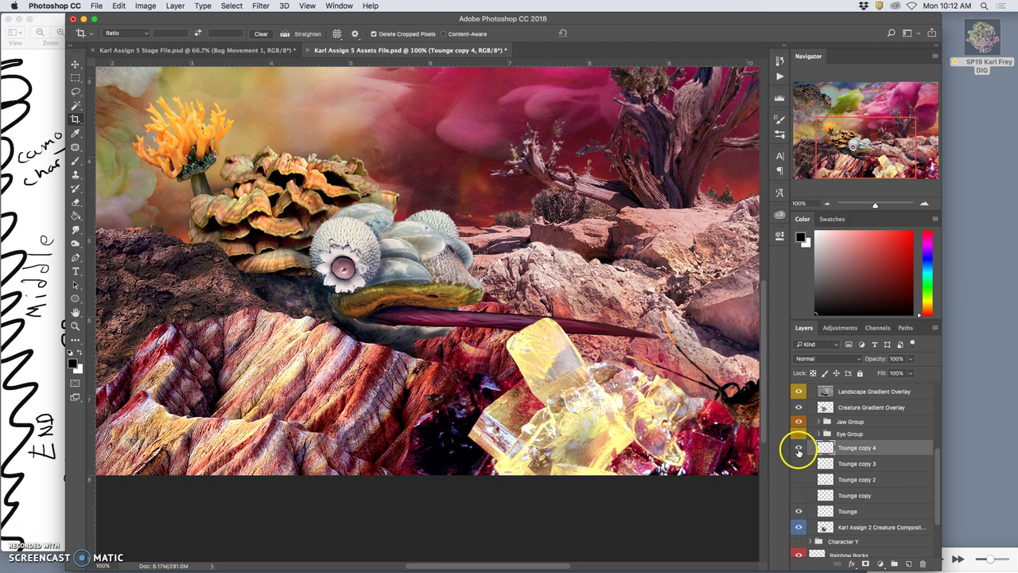
Step: Compare the sharpened tongue positions by toggling the tongue layers' visibility from Tounge copy 4 down to Tounge
click(799, 450)
click(799, 463)
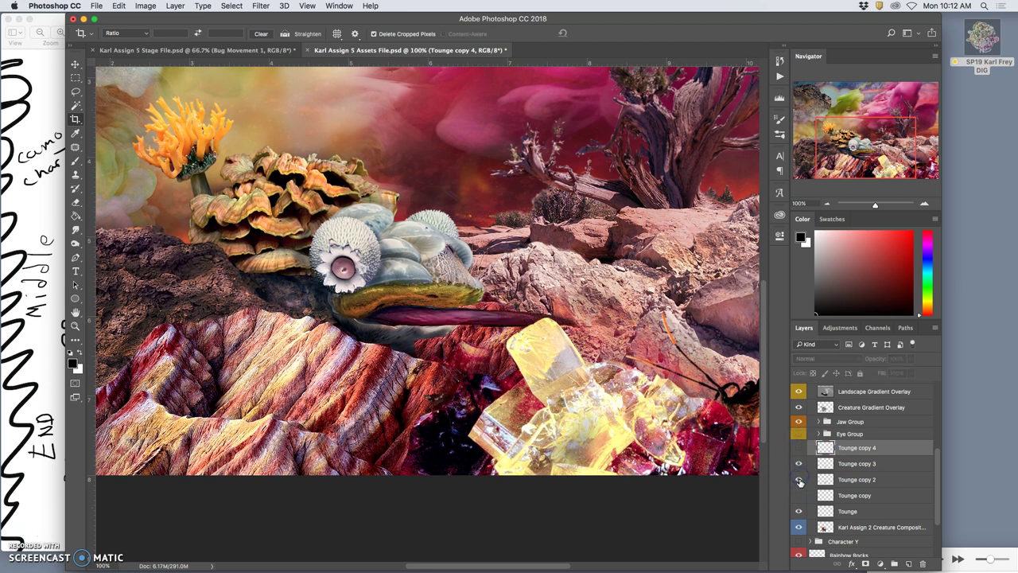
click(799, 465)
click(799, 478)
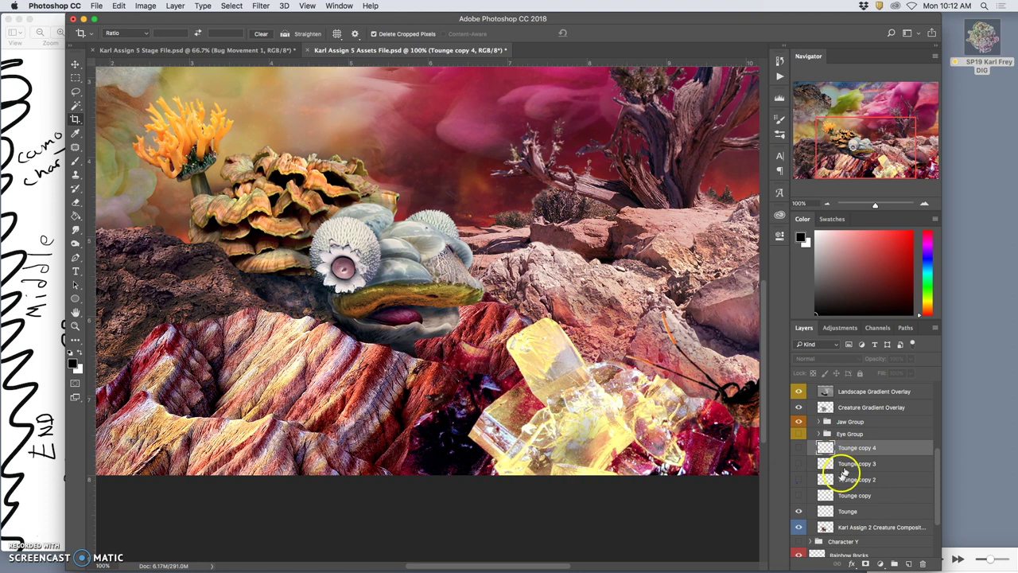
click(799, 510)
Step: Toggle the leftover Tounge copy layer to check it, and delete that layer
click(800, 496)
click(799, 496)
click(800, 496)
click(847, 497)
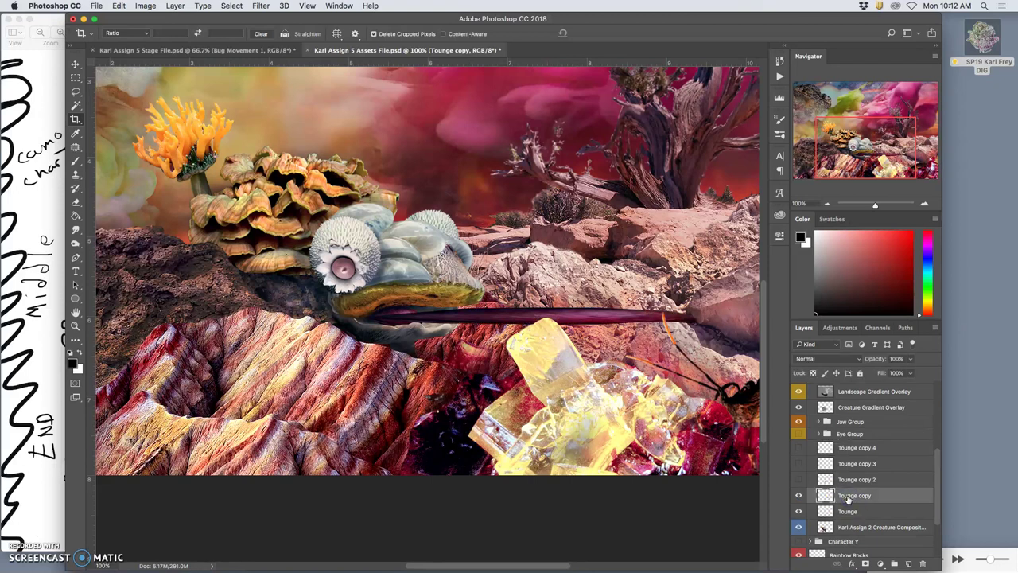
key(Delete)
Step: Step through the tongue positions by toggling their visibility, leaving Tounge and its copies 2, 3 and 4 all visible
click(797, 480)
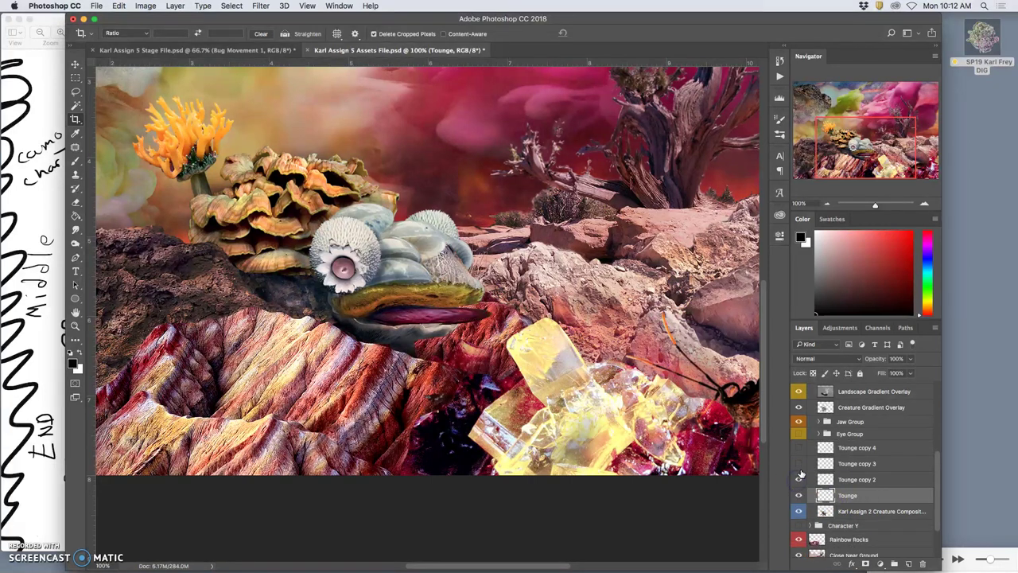
click(799, 463)
click(798, 448)
click(799, 448)
click(799, 462)
click(799, 472)
click(799, 464)
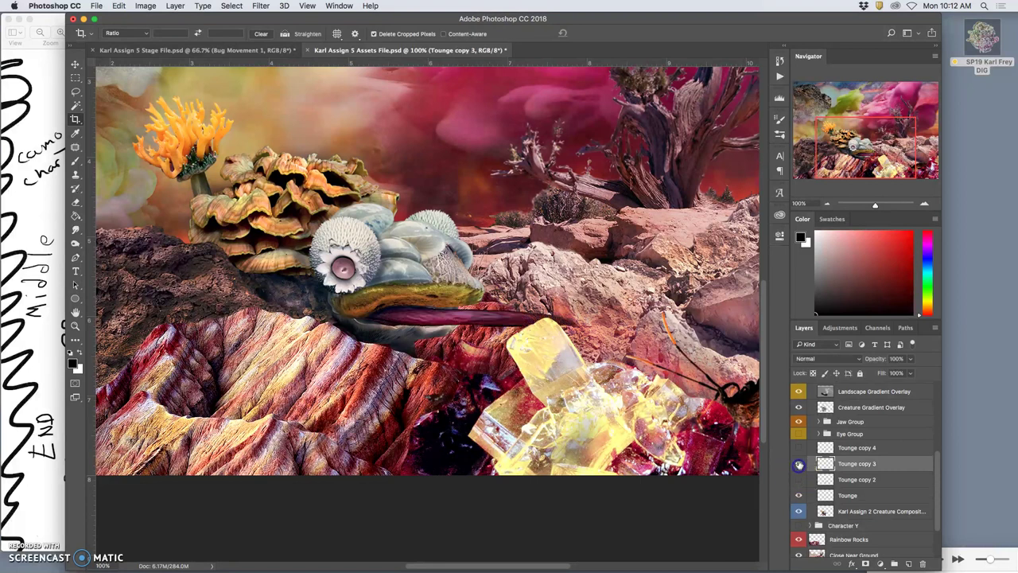
click(799, 463)
click(799, 448)
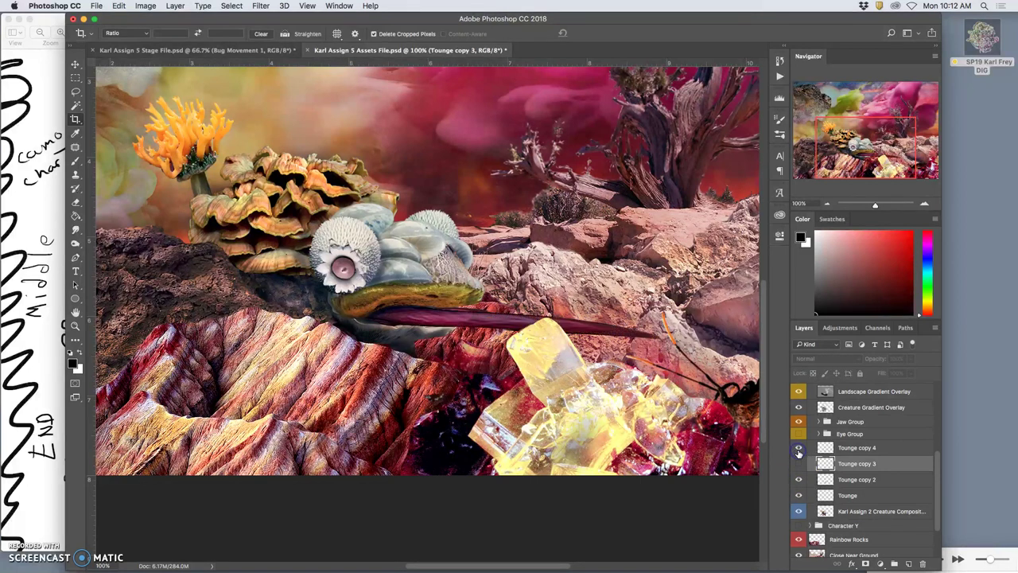
click(799, 461)
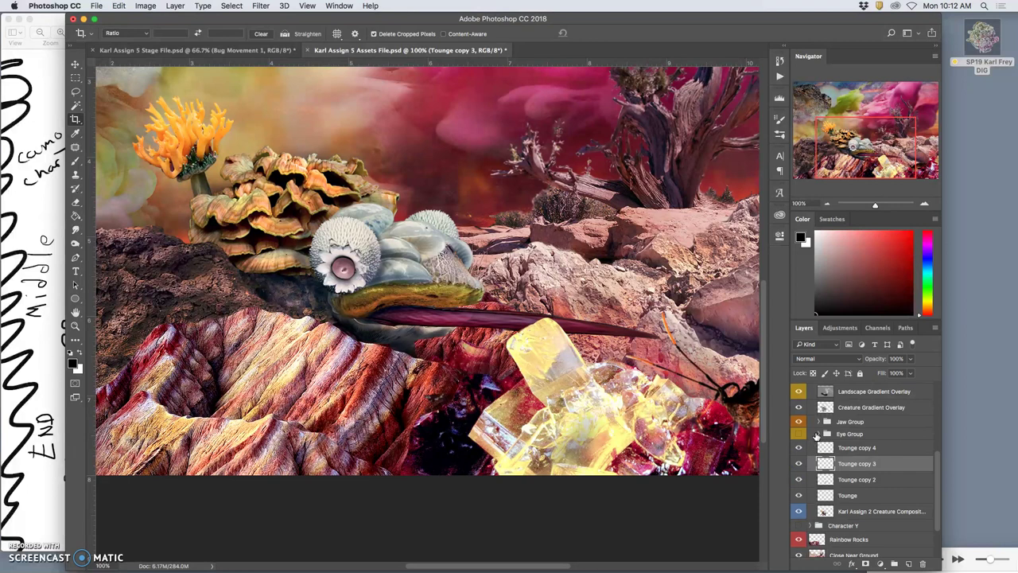
Step: Group the four tongue layers and name the group Tounge Group
click(839, 448)
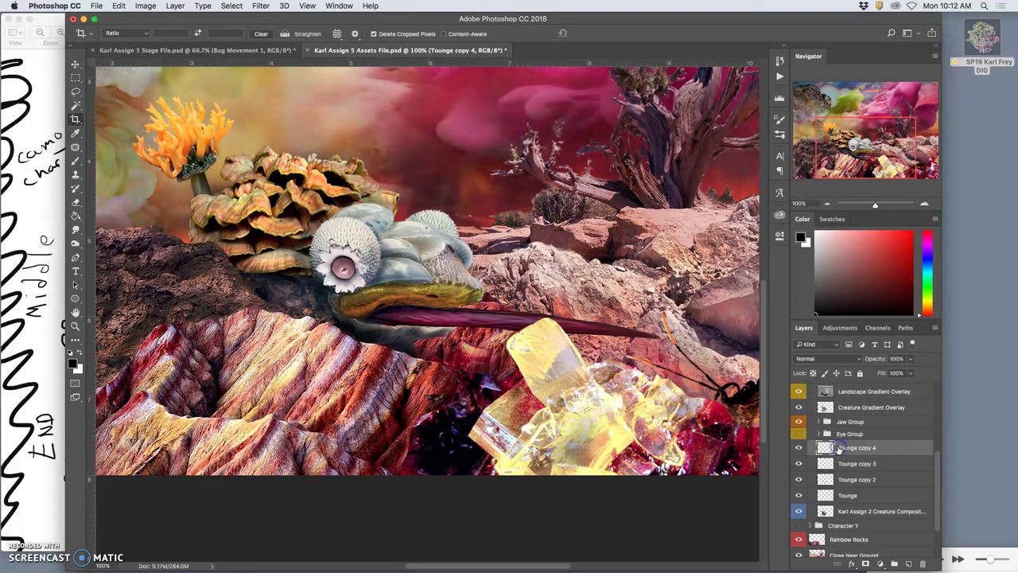
shift+click(862, 496)
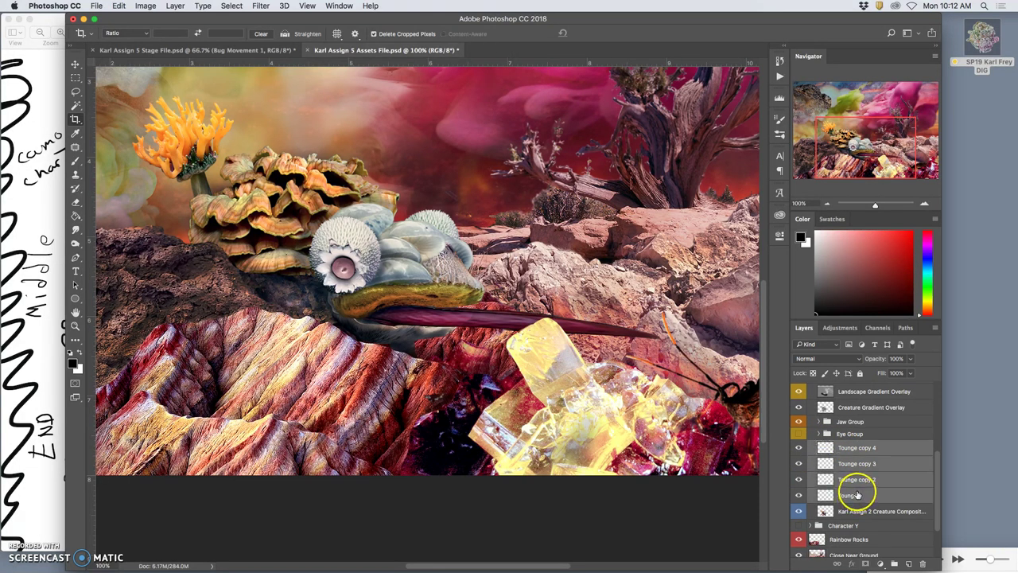
click(895, 564)
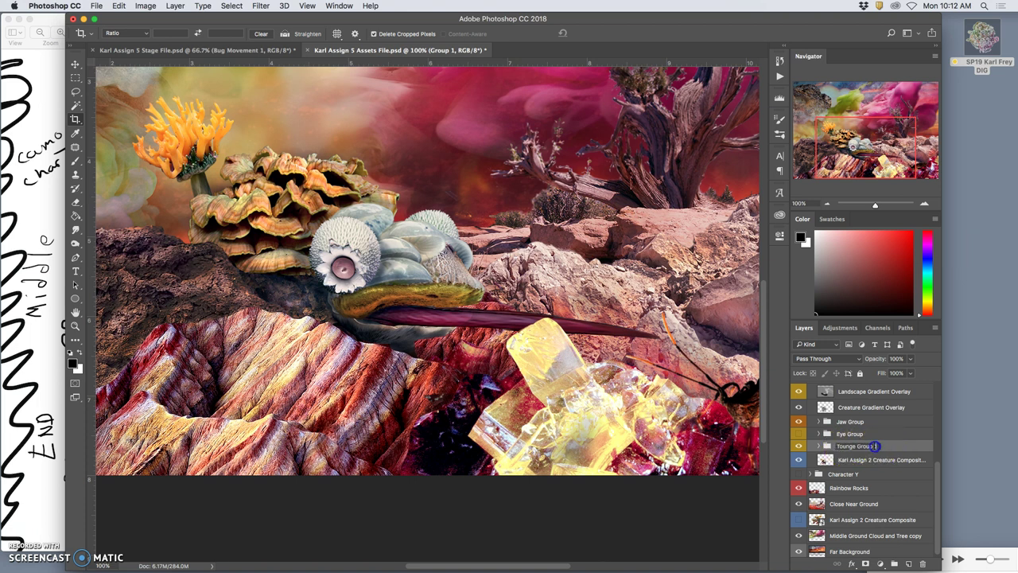
click(873, 446)
click(895, 449)
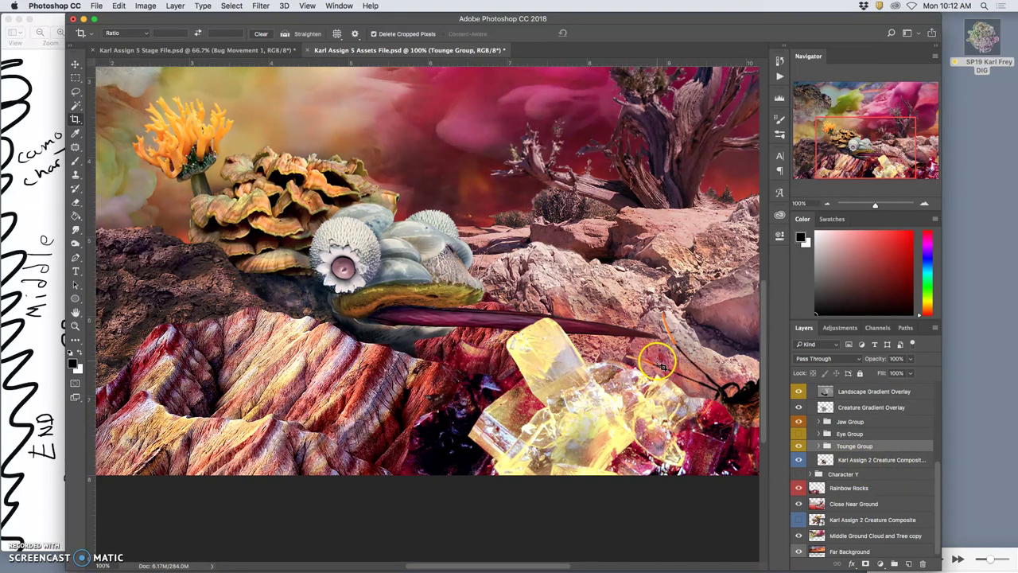
Step: Review the Space Bug layers above the creature group, toggling Space Bug copy 3 to check the bug's position
scroll(641, 360, up, 5)
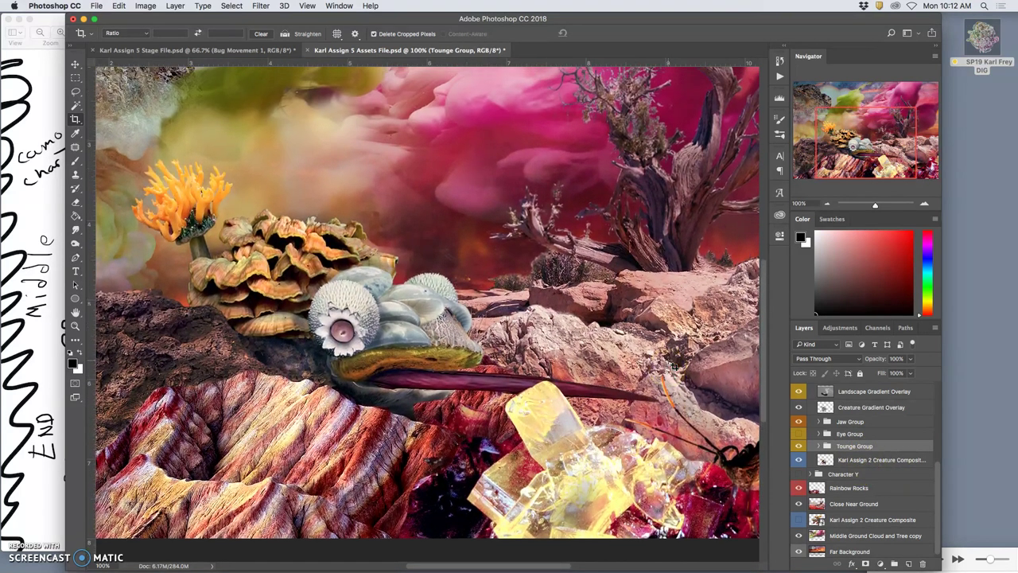
scroll(630, 362, up, 1)
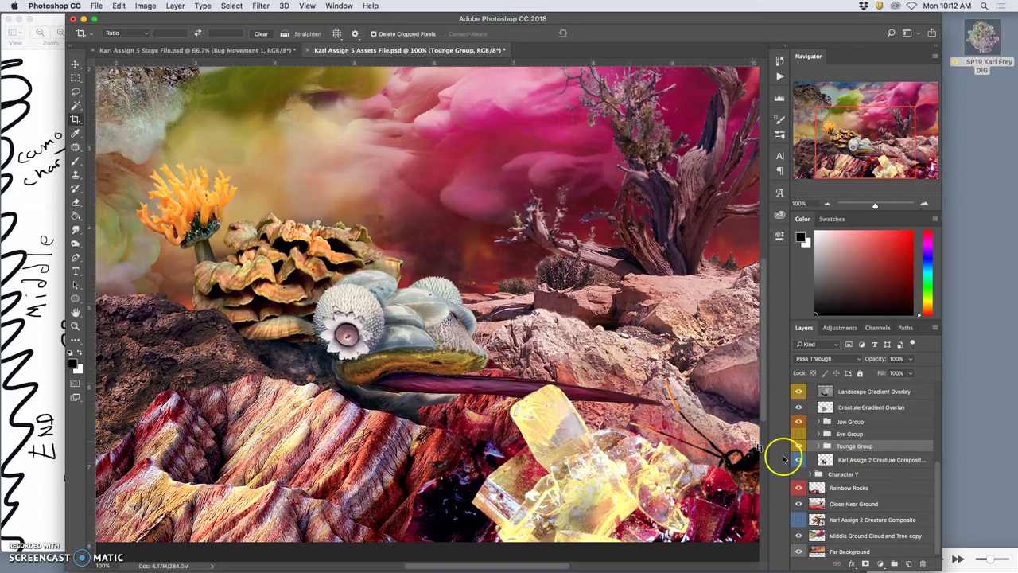
scroll(867, 439, up, 6)
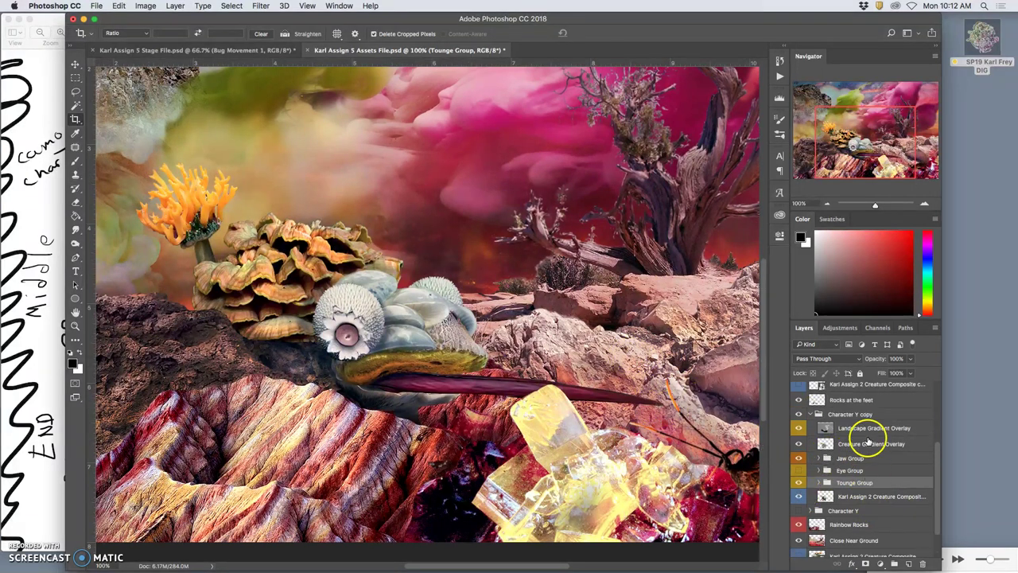
scroll(867, 440, up, 3)
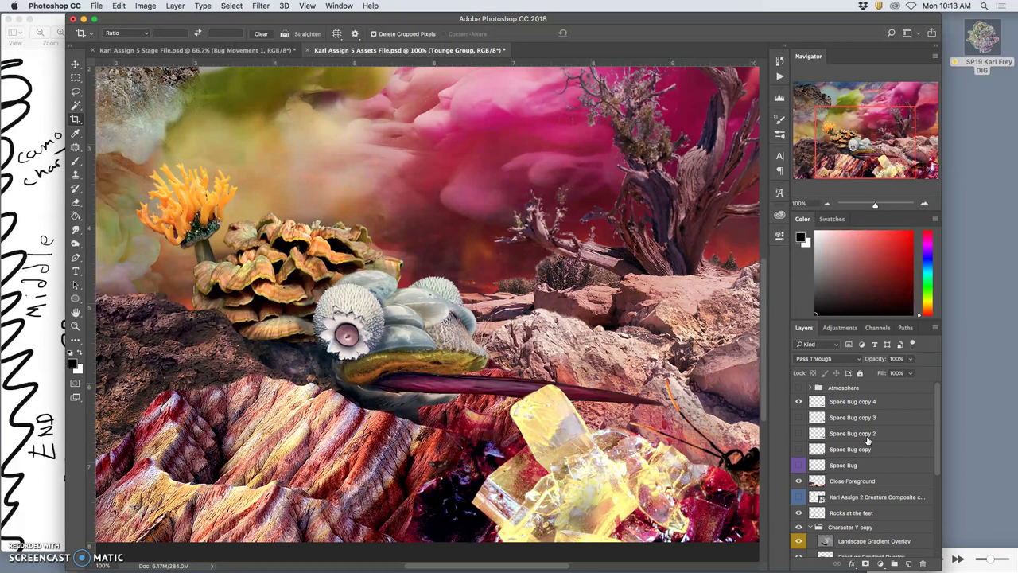
click(799, 420)
click(799, 421)
scroll(736, 426, right, 8)
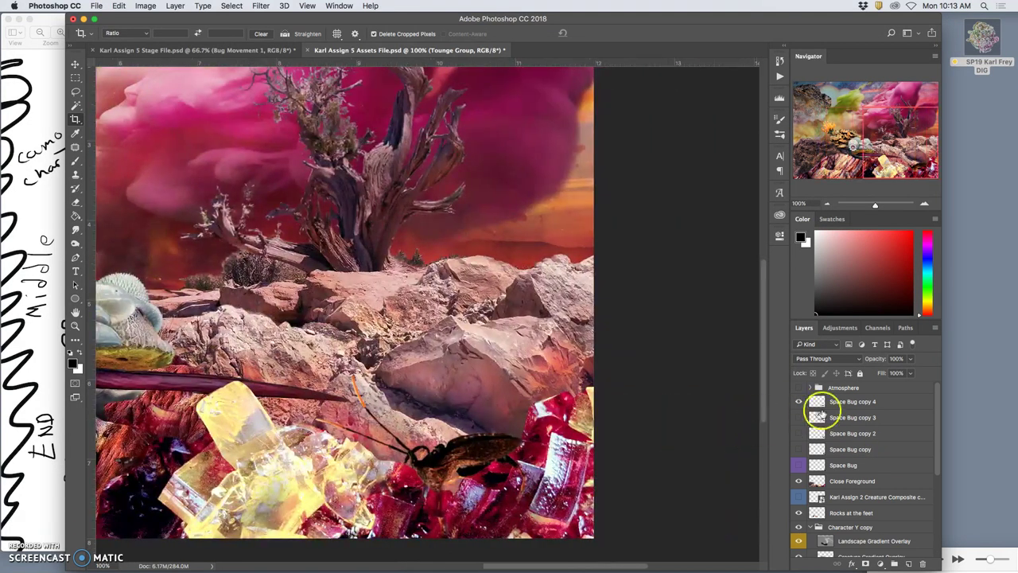
Step: Delete all five Space Bug layers, from Space Bug copy 4 to Space Bug, without cropping the document
click(829, 403)
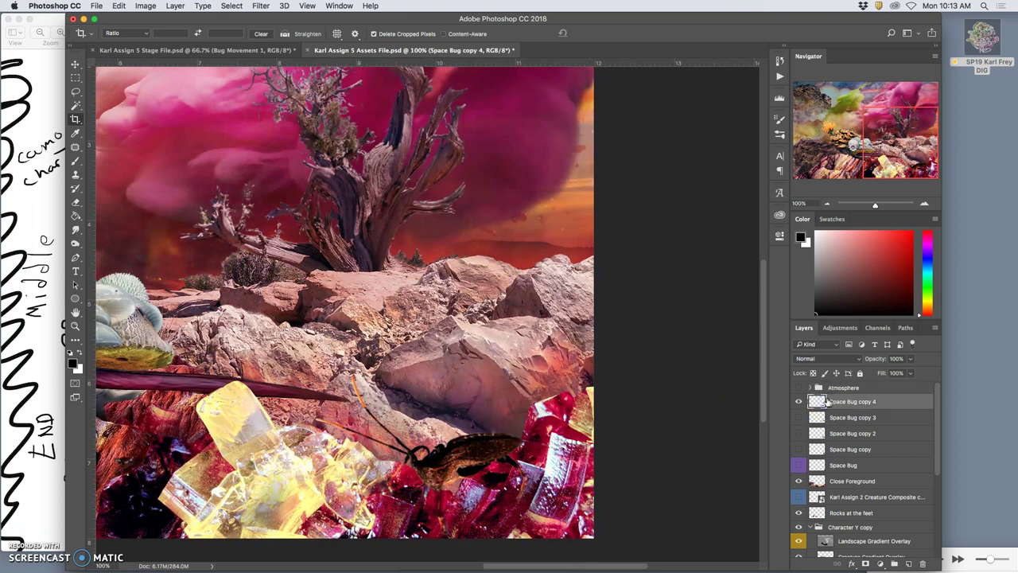
click(842, 467)
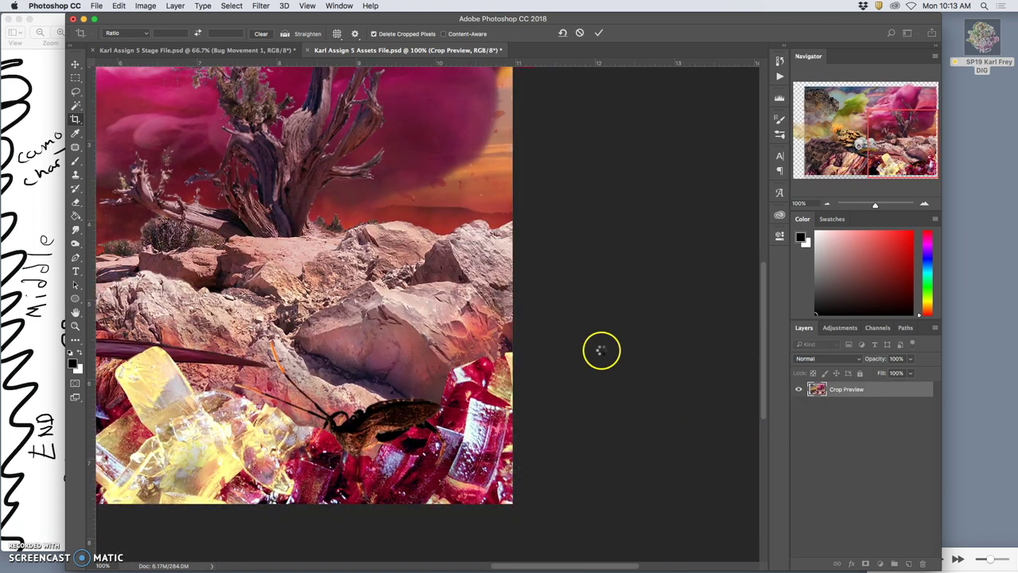
click(78, 93)
click(610, 298)
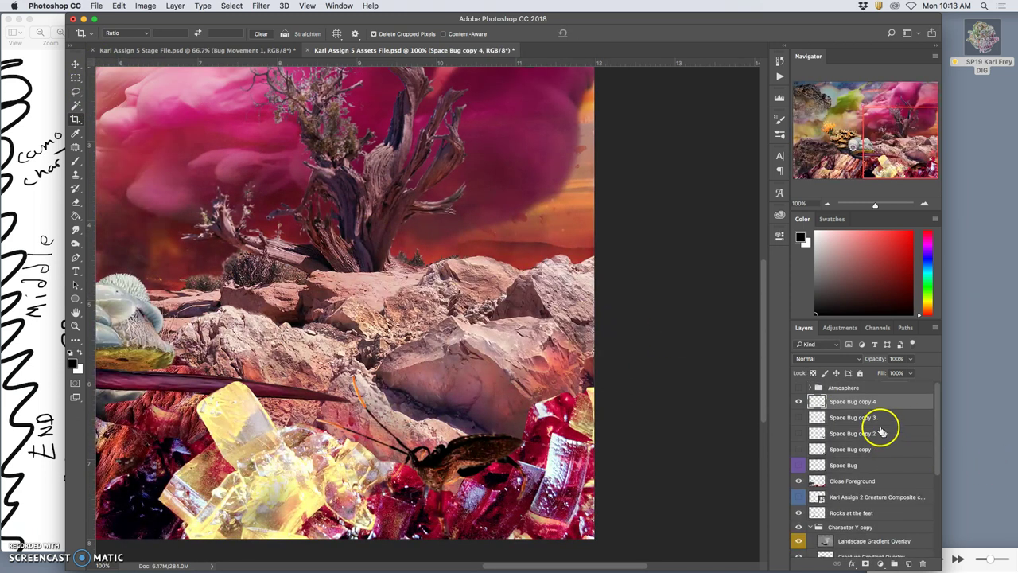
shift+click(854, 465)
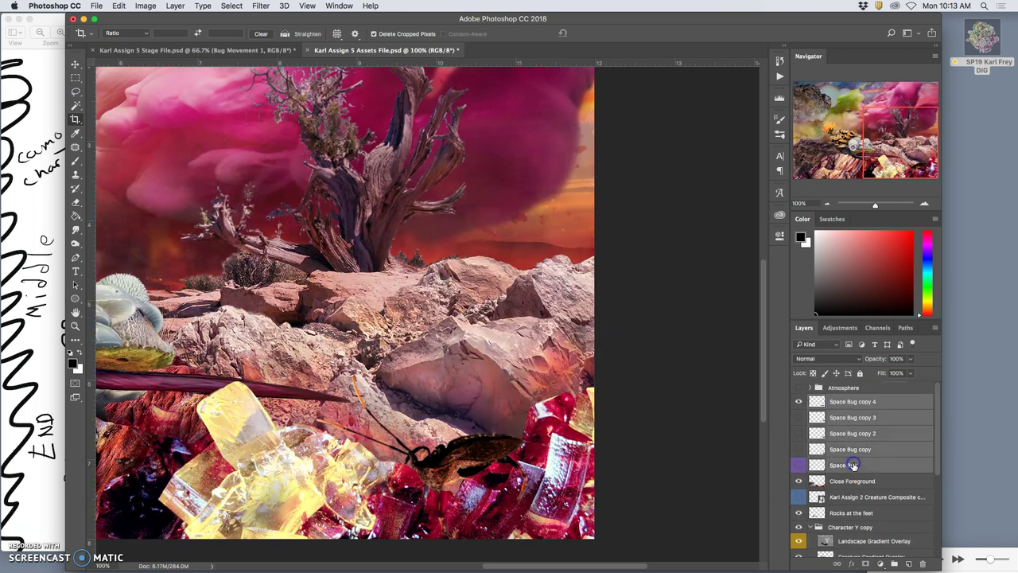
drag(890, 472, 923, 564)
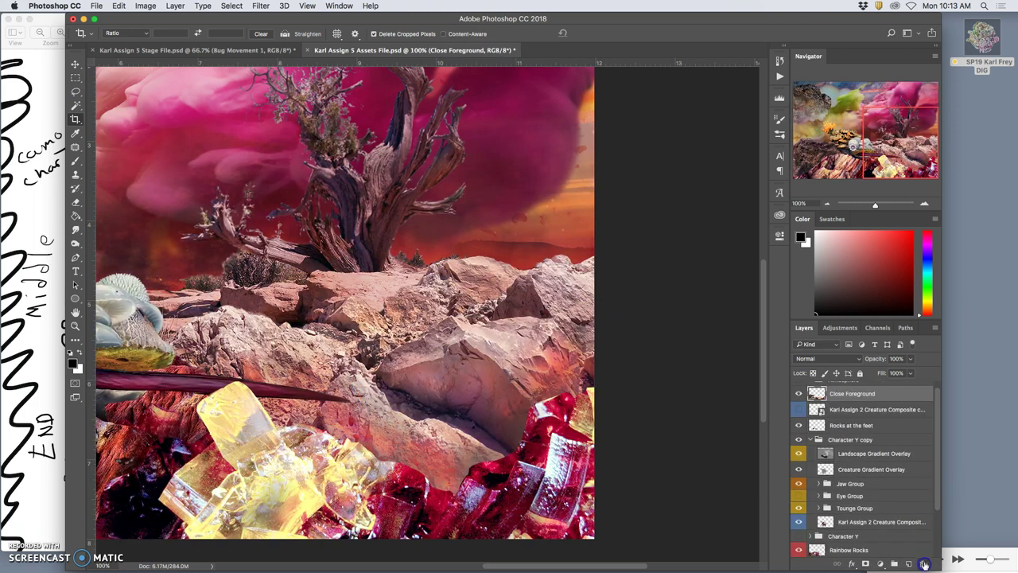
scroll(867, 407, up, 1)
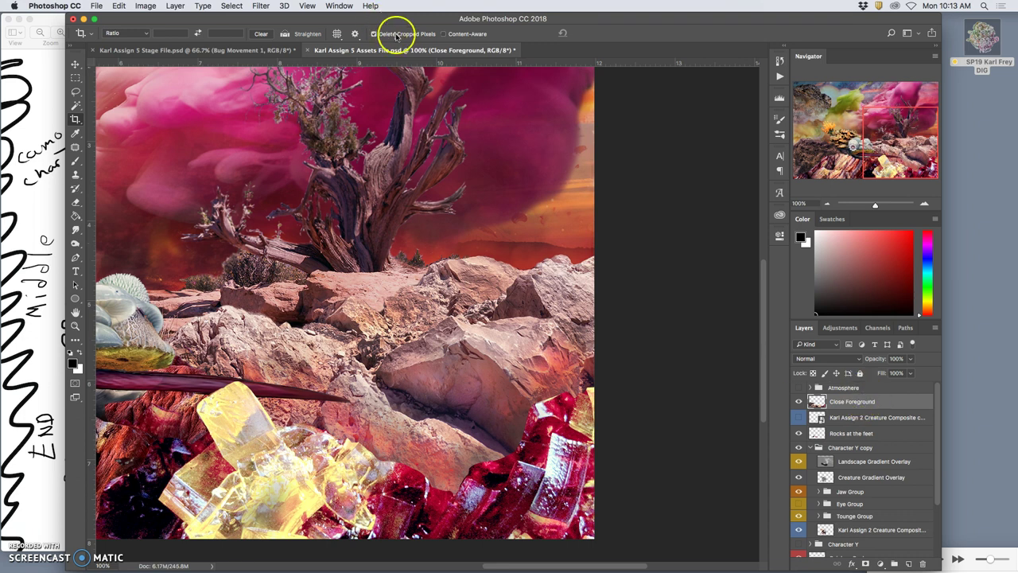
Step: Switch to the Assign 5 Stage File document and show the Bug Movement 1 group
click(233, 54)
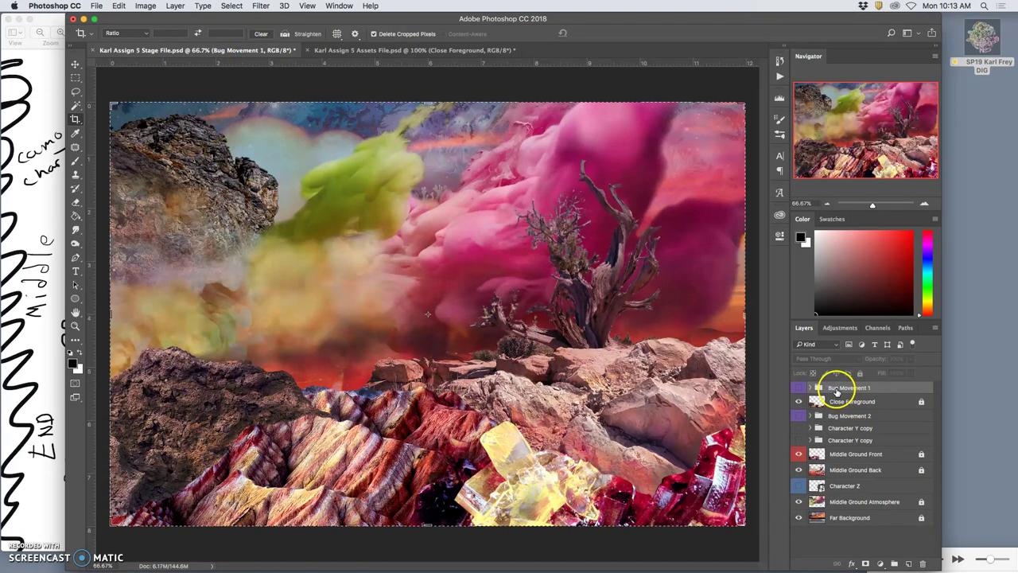
click(800, 388)
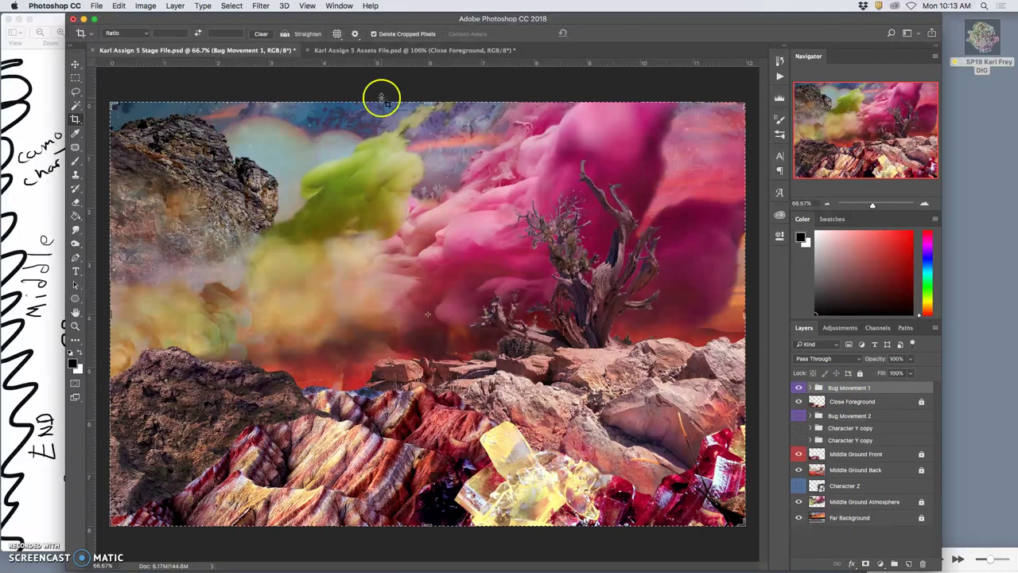
Step: Paste the Bug Movement 1 group above Close Foreground in the Assets File and move it to the lower-right corner of the artwork
click(387, 50)
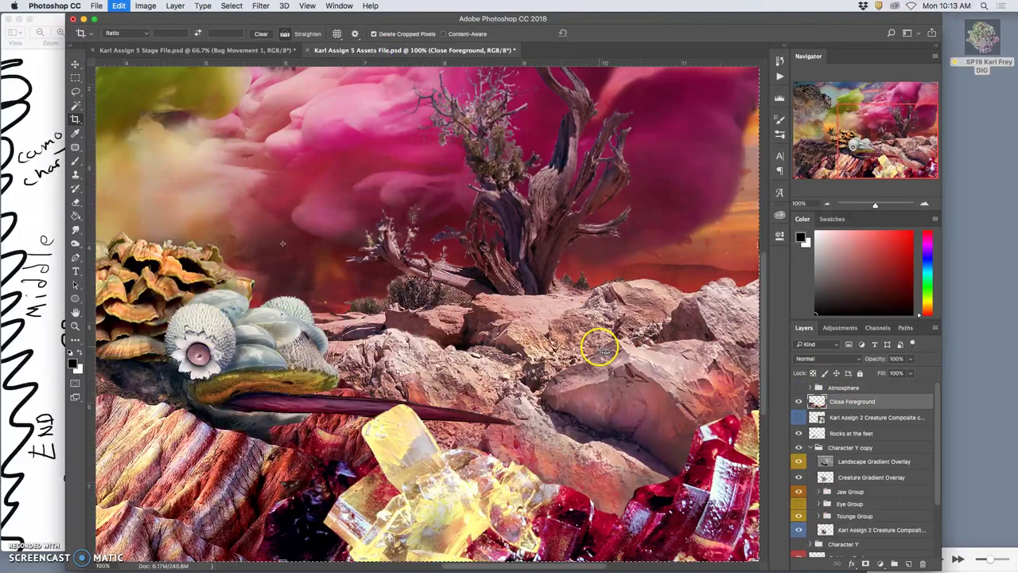
key(super+v)
key(super+minus)
key(super+minus)
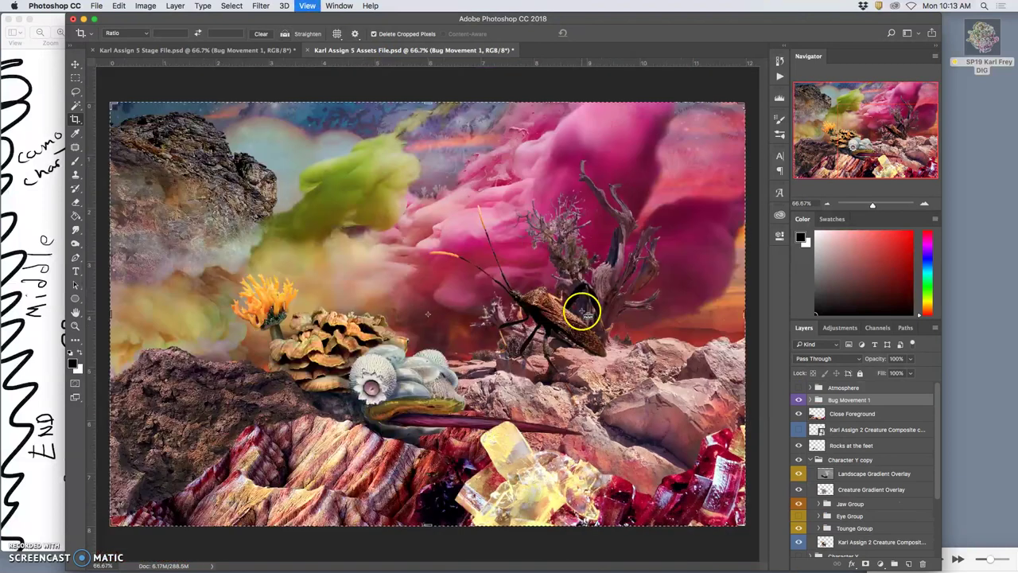
click(93, 71)
drag(503, 310, 677, 486)
Step: Show Layers 23 to 26 inside Bug Movement 1 to check the bug positions, then hide and collapse the group
click(811, 400)
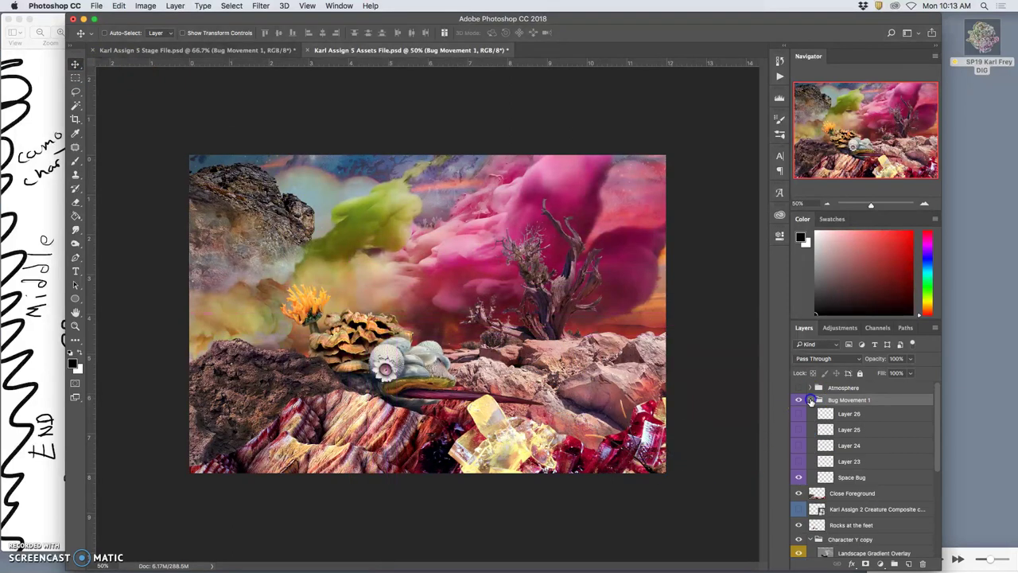
click(799, 461)
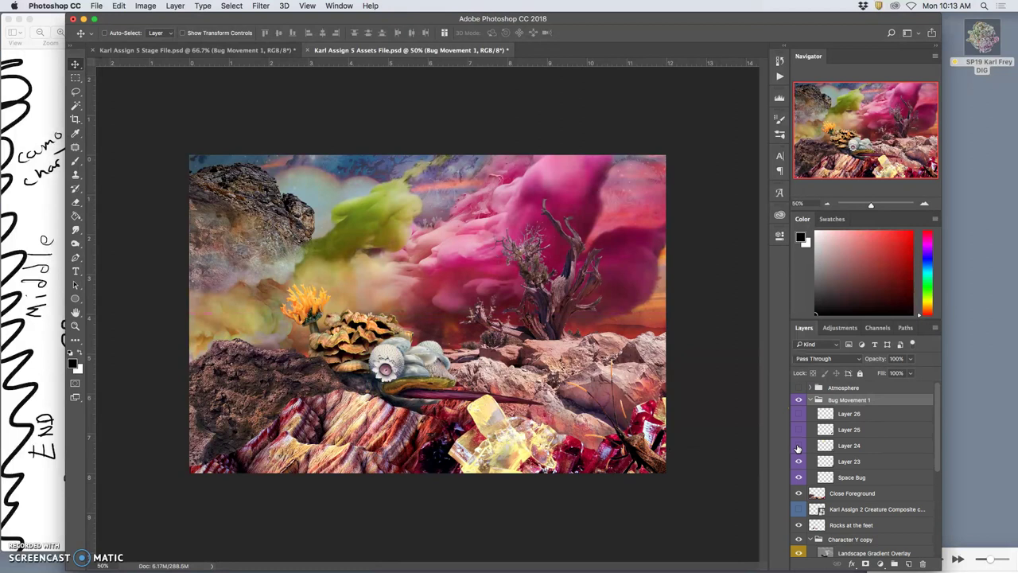
click(799, 446)
click(799, 429)
click(799, 414)
click(799, 414)
click(799, 413)
click(799, 414)
click(811, 401)
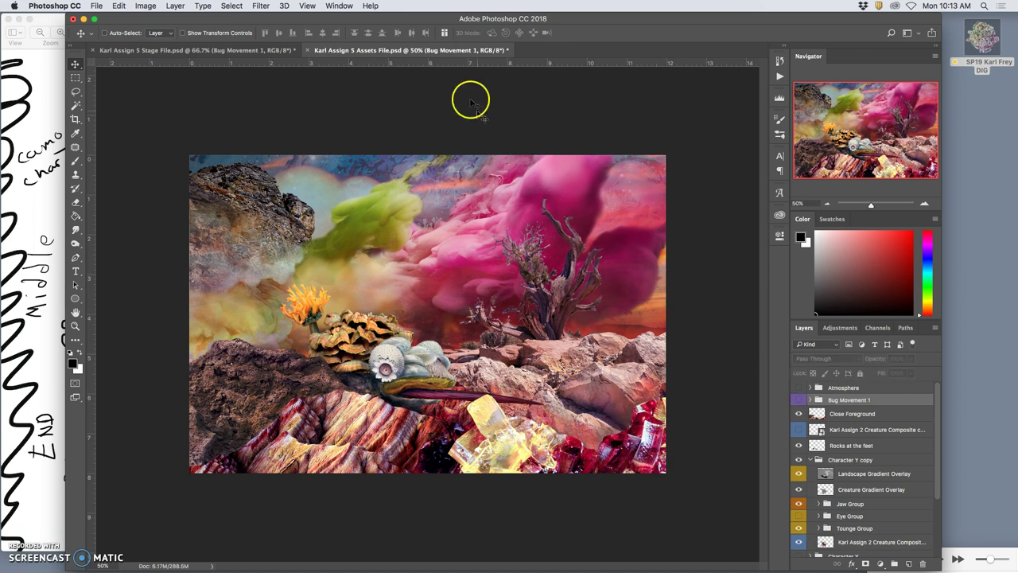
Step: Show Bug Movement 2 in the Stage File, copy the group, and paste it into the Assets File
click(275, 49)
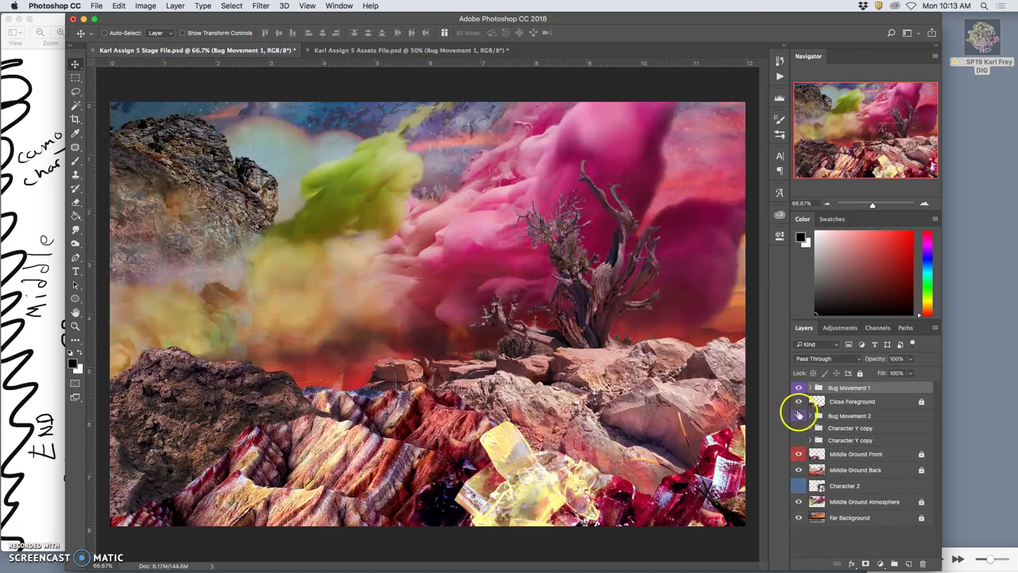
click(846, 417)
click(799, 416)
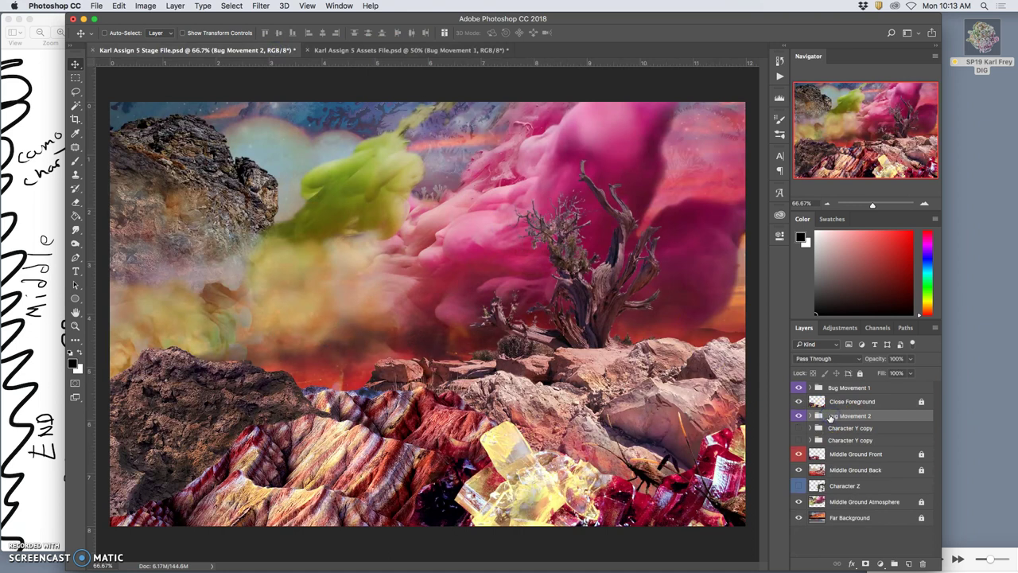
key(ctrl+a)
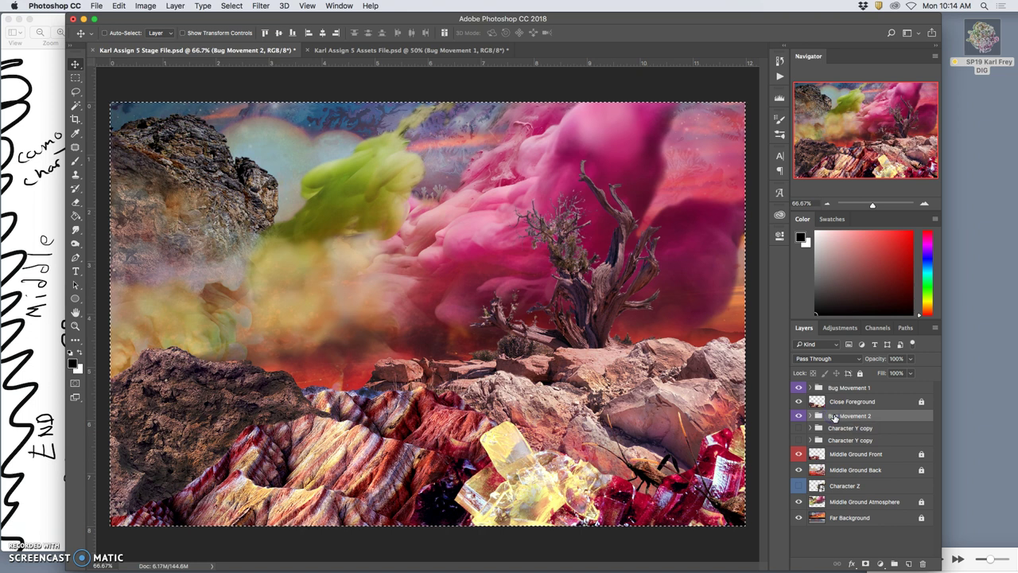
key(ctrl+d)
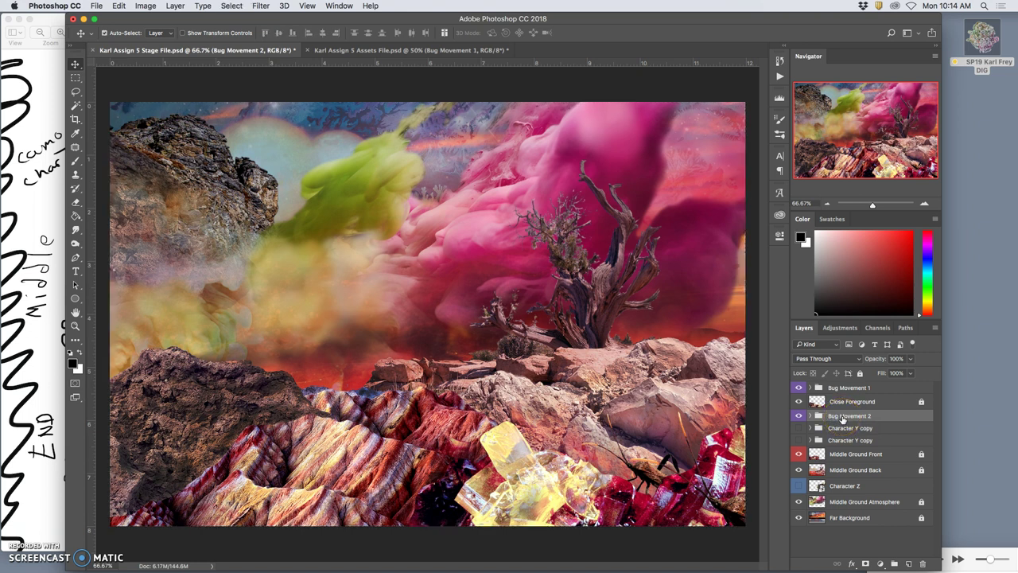
click(352, 50)
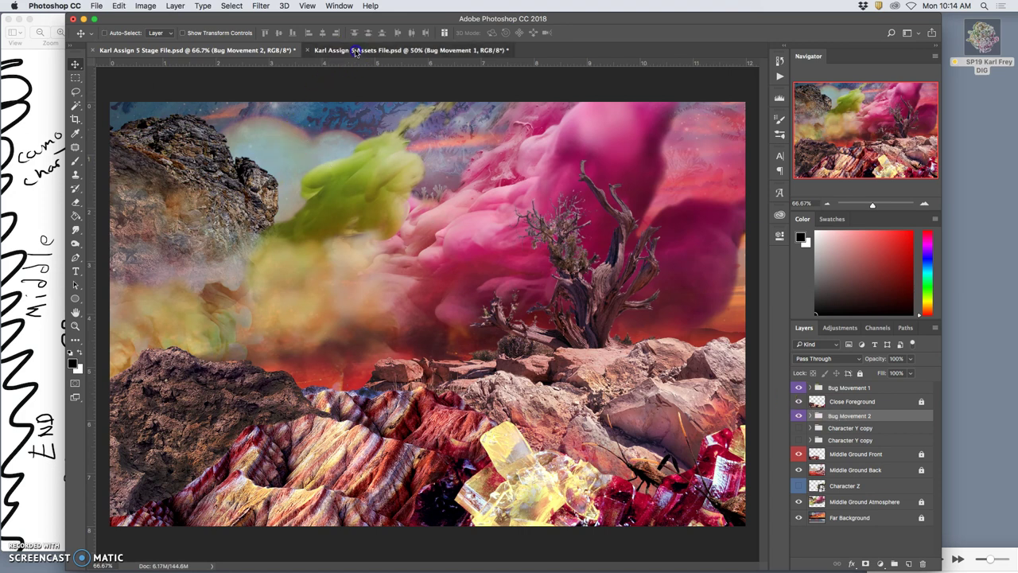
drag(408, 137, 446, 286)
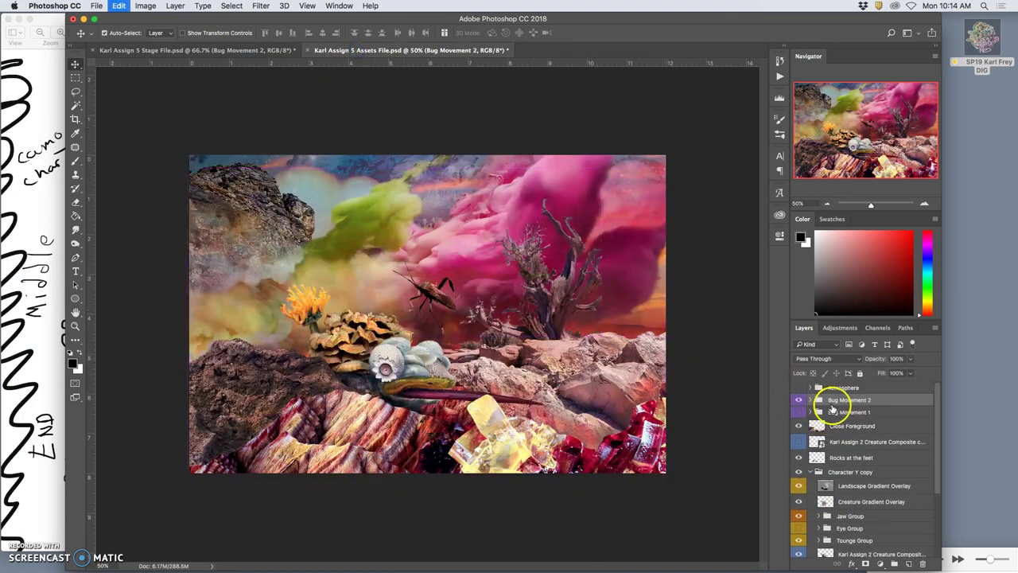
Step: Move the Bug Movement 2 bug onto the lower-right red crystals and place its group directly above Rocks at the feet
drag(844, 406, 841, 420)
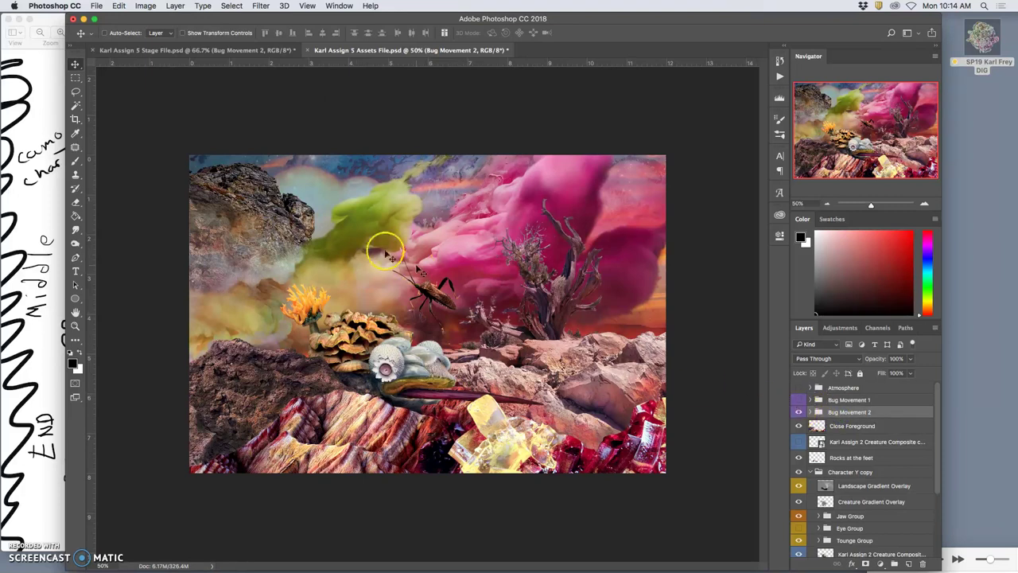
drag(407, 278, 604, 432)
key(super+bracketleft)
key(super+bracketleft)
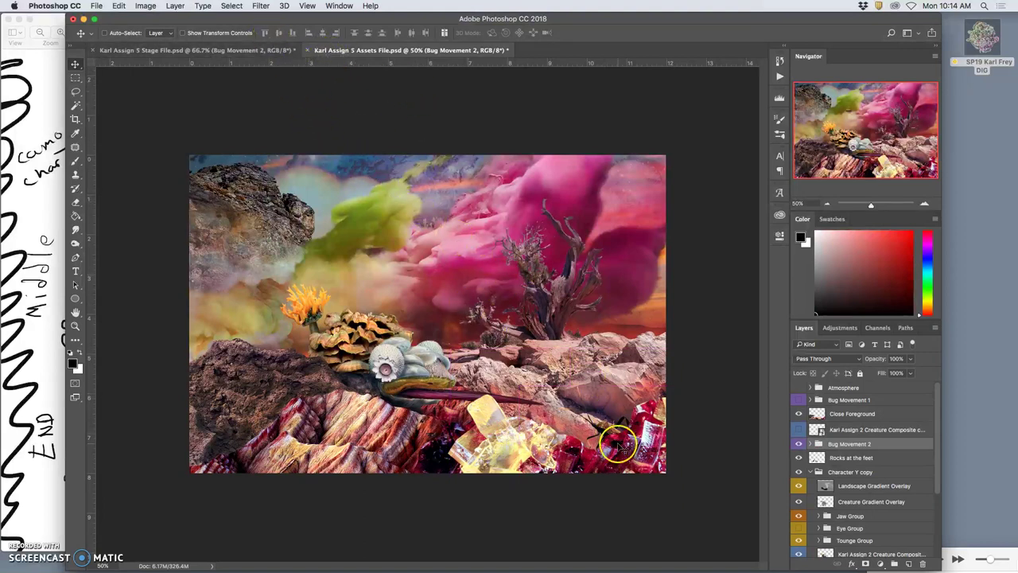
Step: Check the Bug Movement 2 layers in the Stage File, showing Space Bug copy 2 to see the bug's placement on the rocks
click(255, 51)
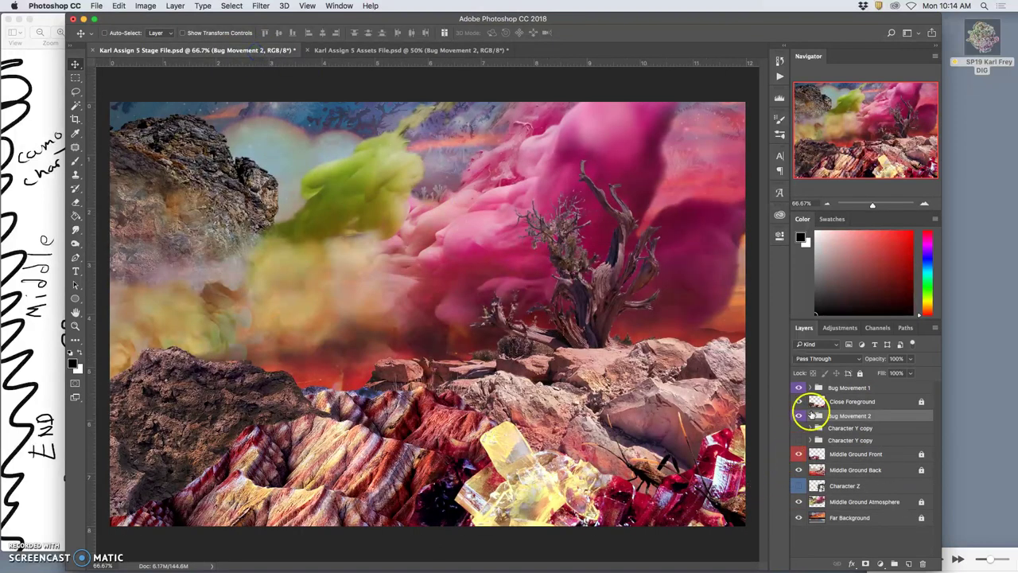
click(811, 416)
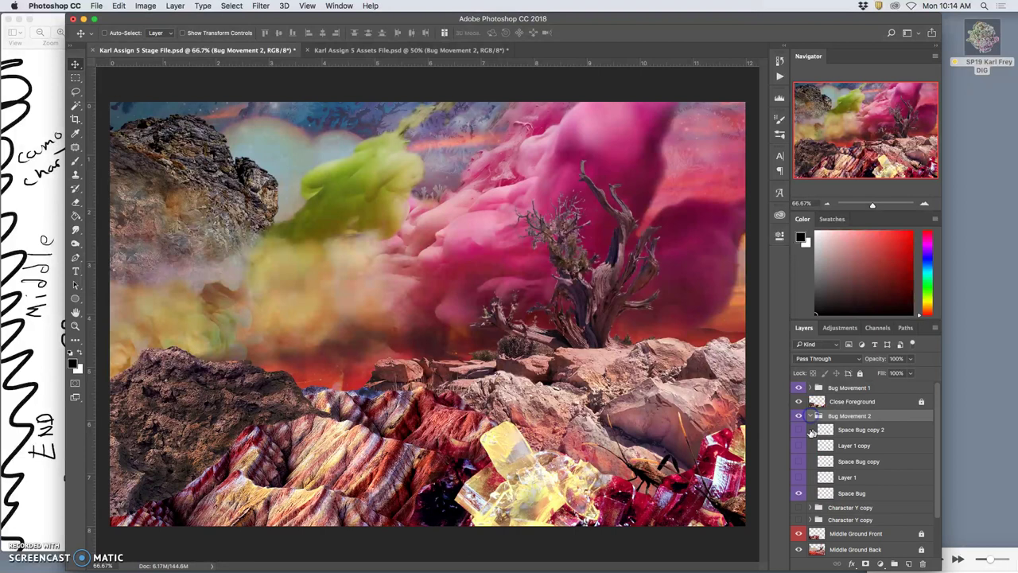
click(800, 429)
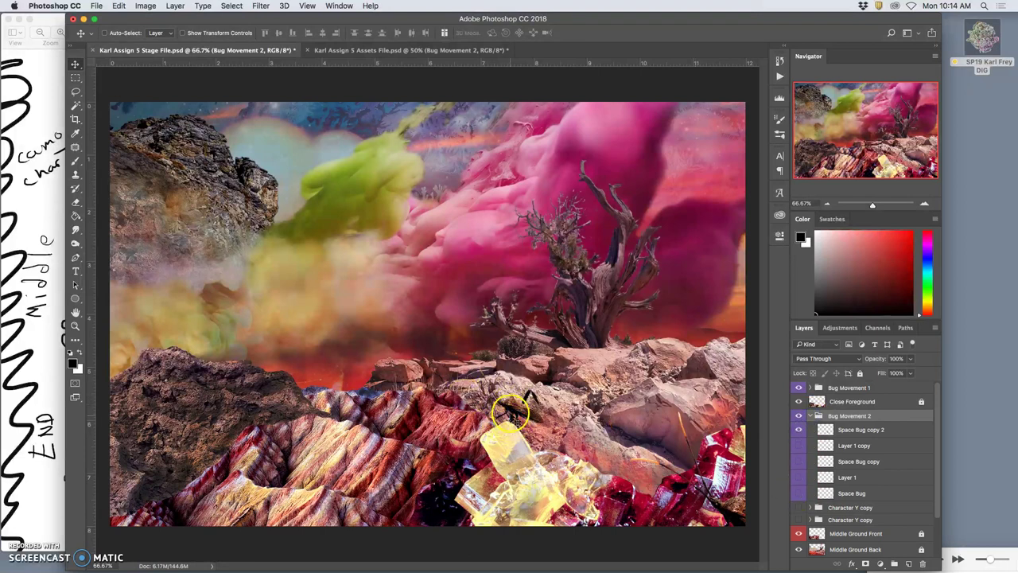
Step: Return to the Assets File and expand the Tounge Group inside Character Y copy
click(350, 51)
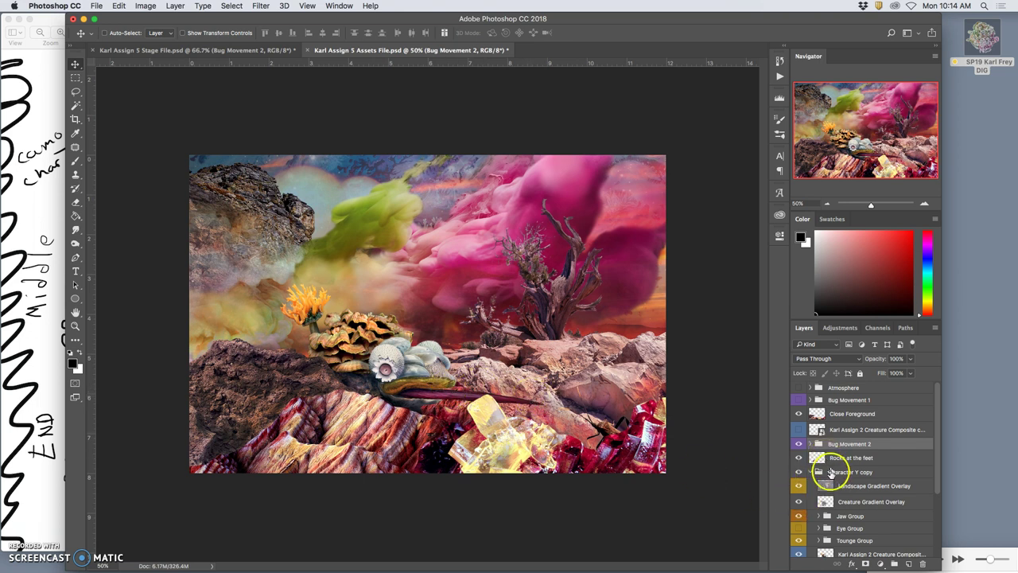
scroll(838, 496, down, 3)
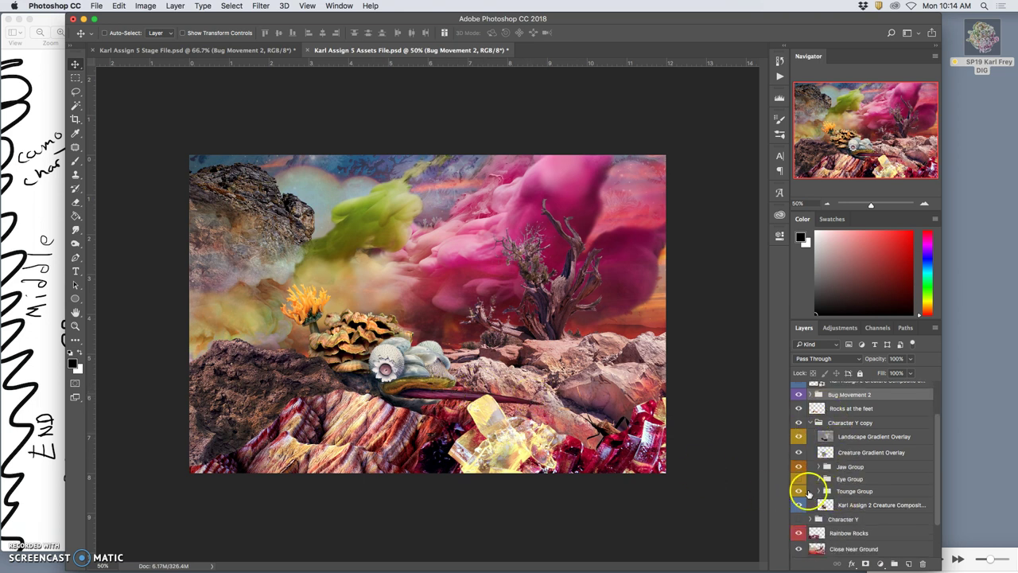
click(828, 491)
click(820, 492)
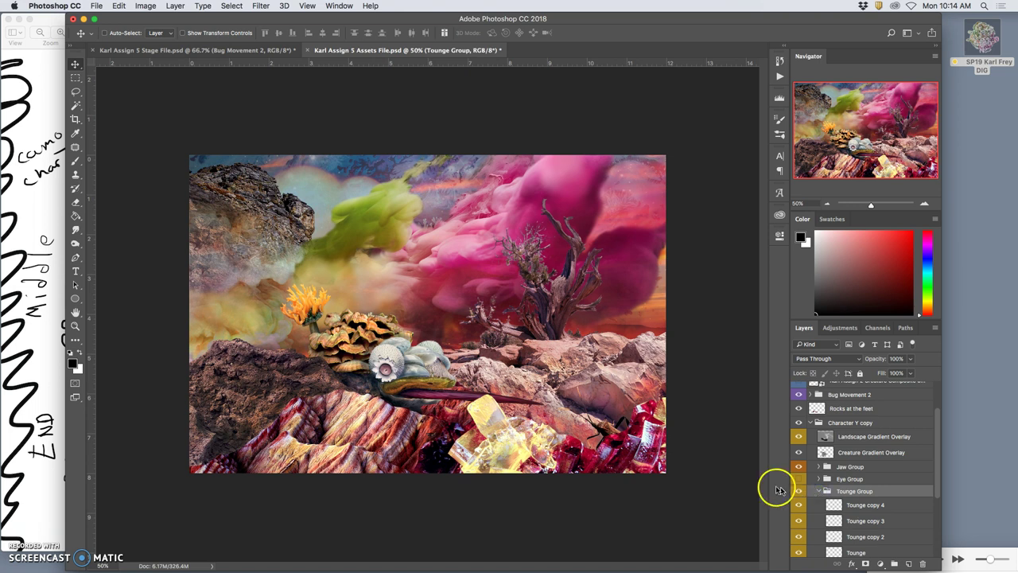
Step: Expand the Bug Movement 2 group and show Space Bug copy 2 together with Space Bug
scroll(856, 410, up, 3)
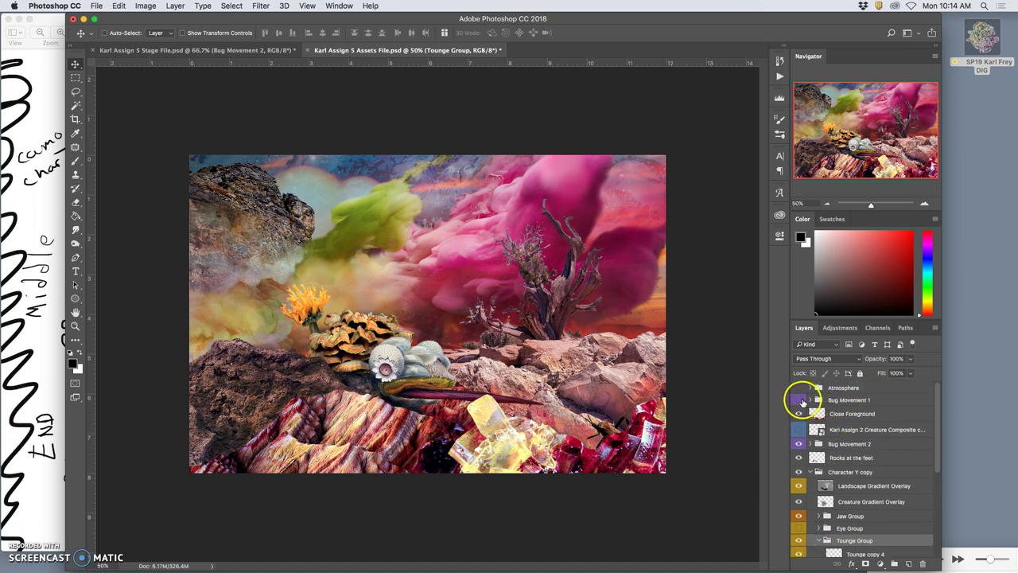
click(810, 443)
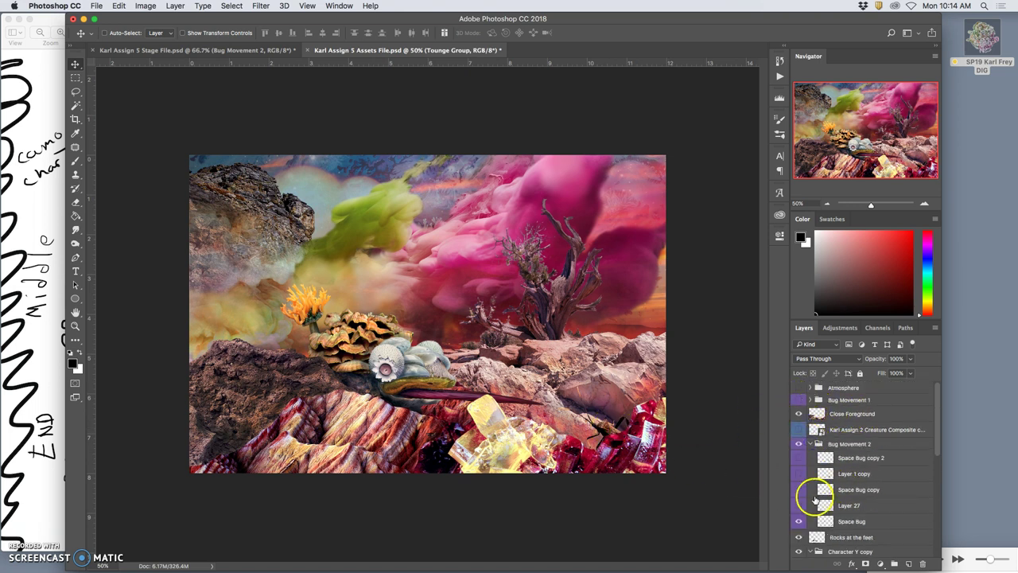
click(800, 458)
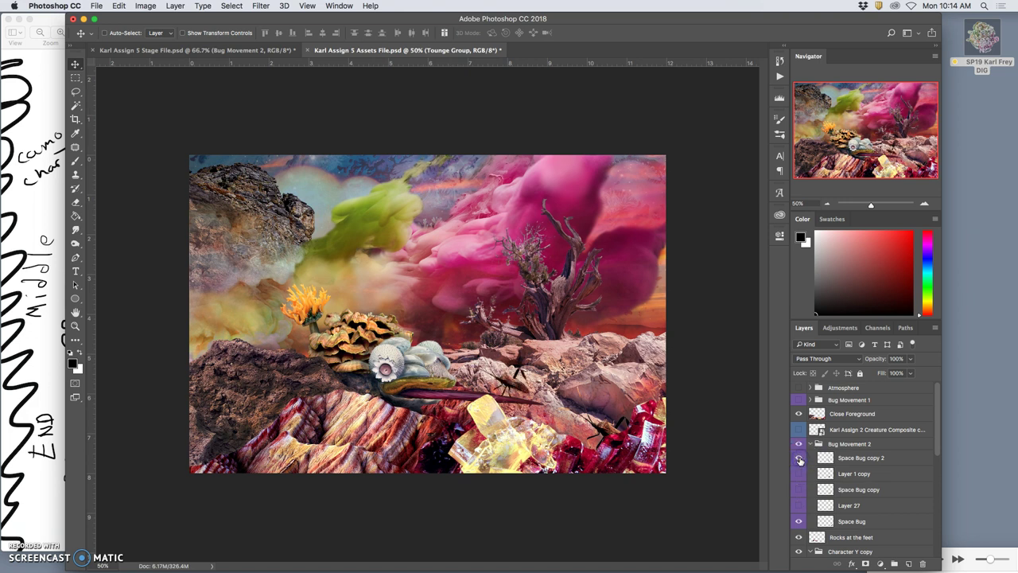
click(800, 521)
click(800, 521)
click(800, 522)
Step: Shift the Bug Movement 2 group left so the upper bug sits on the rocks as in the Stage File, comparing both documents
click(850, 445)
drag(518, 377, 497, 376)
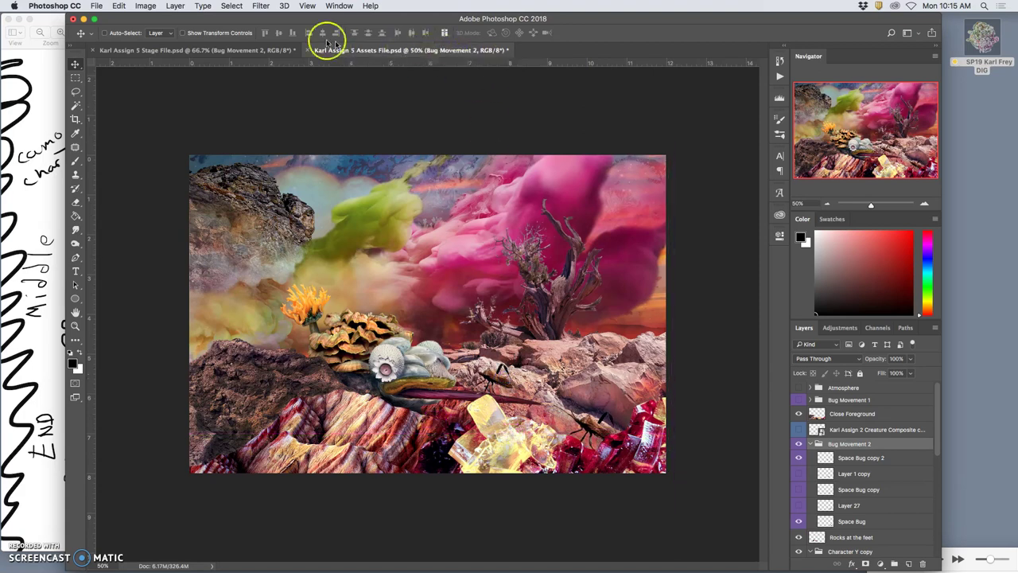
click(249, 50)
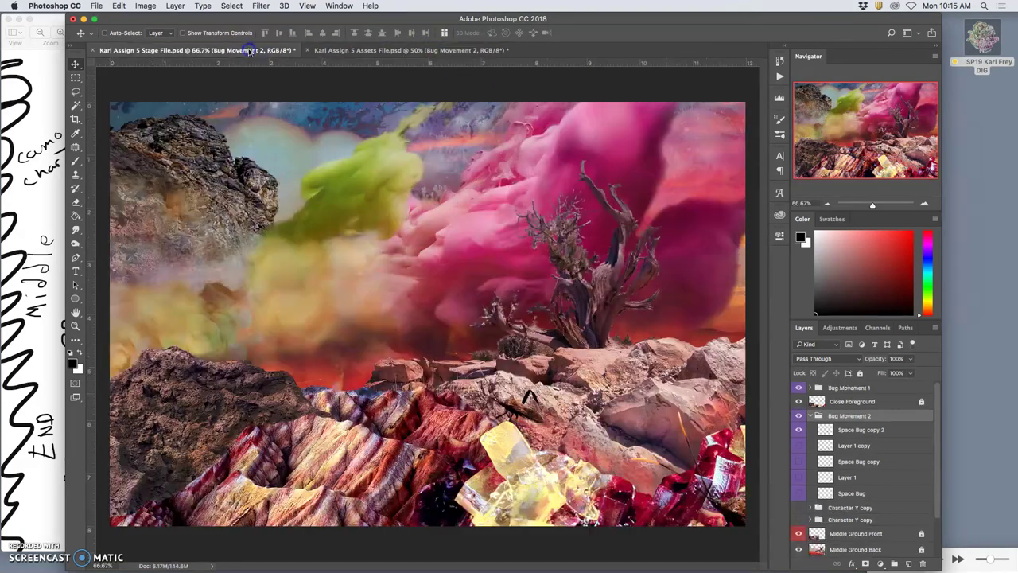
click(358, 51)
drag(538, 384, 510, 374)
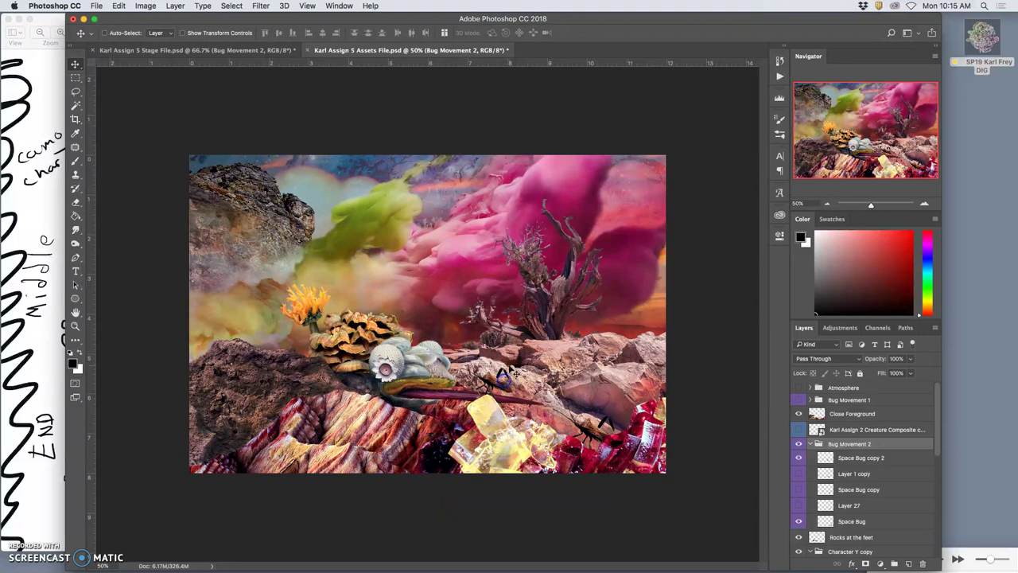
click(278, 50)
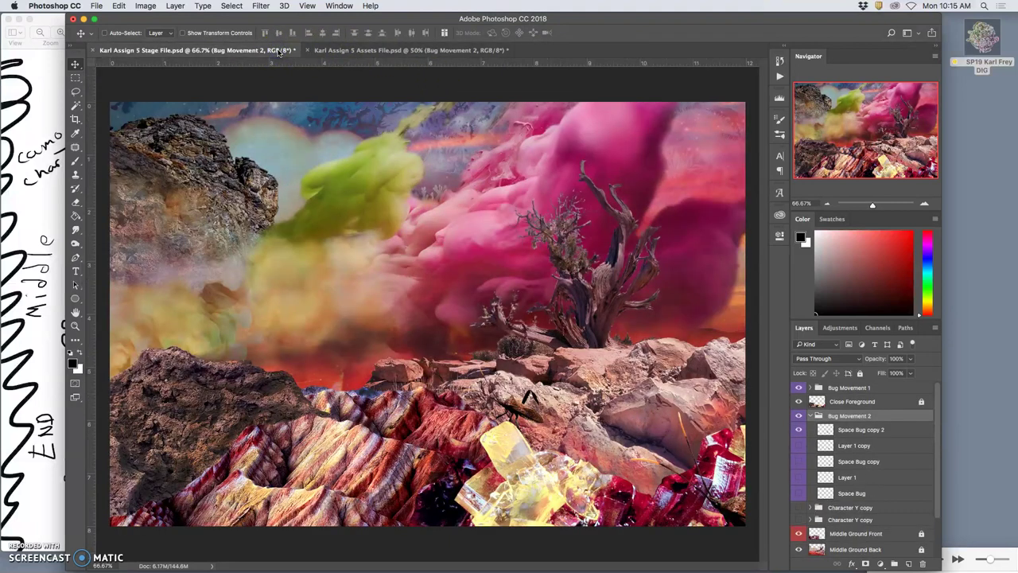
click(355, 50)
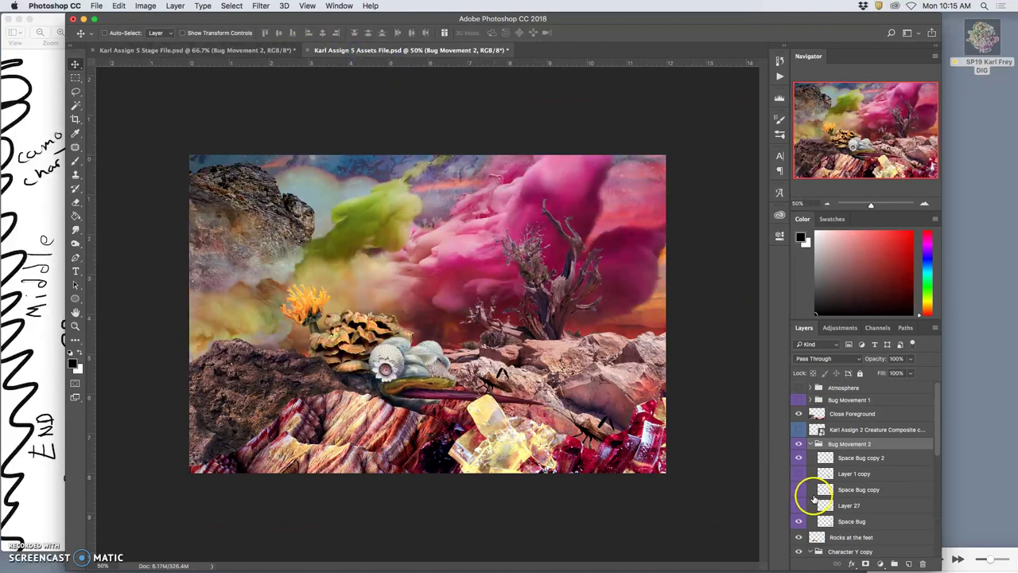
Step: Send the Bug Movement 2 group down the layer stack into the Tounge Group, directly below Tounge copy 3
key(super+bracketleft)
key(super+bracketleft)
key(super+bracketleft)
key(super+bracketleft)
key(super+bracketleft)
key(super+bracketleft)
key(super+bracketleft)
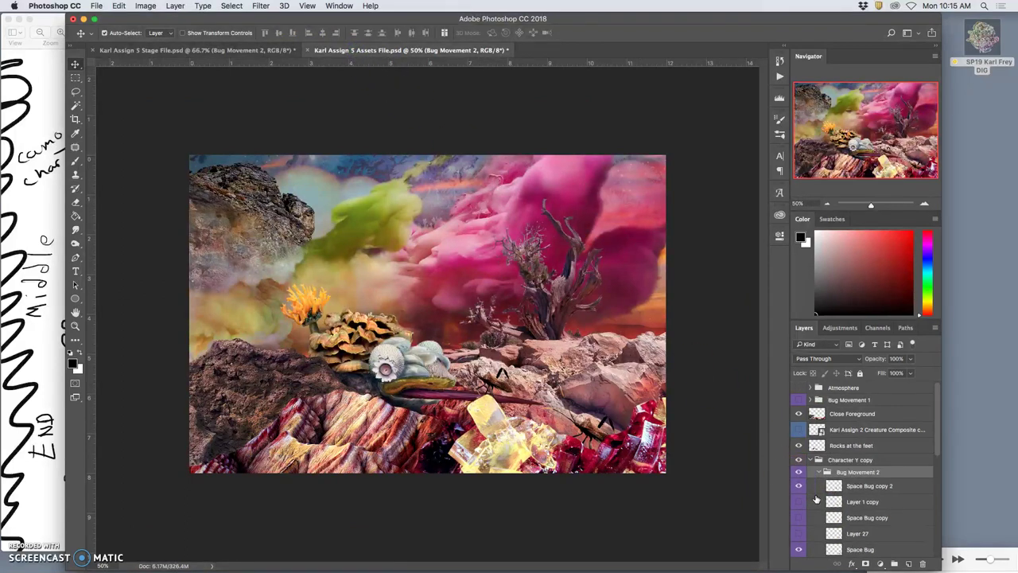
key(super+bracketleft)
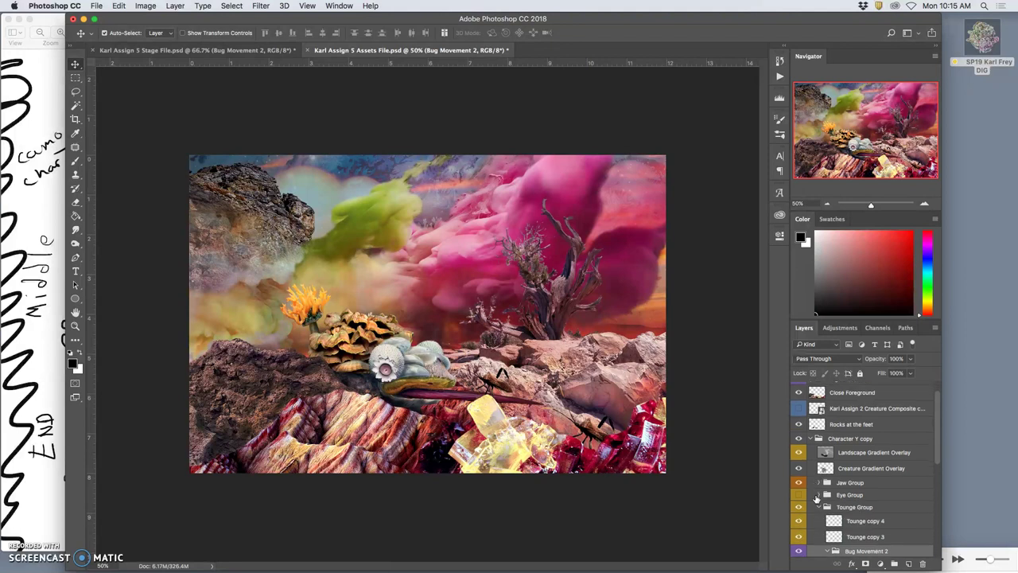
Step: Examine the two bugs beside the tongue up close and collapse the Tounge Group
key(super+equal)
key(super+equal)
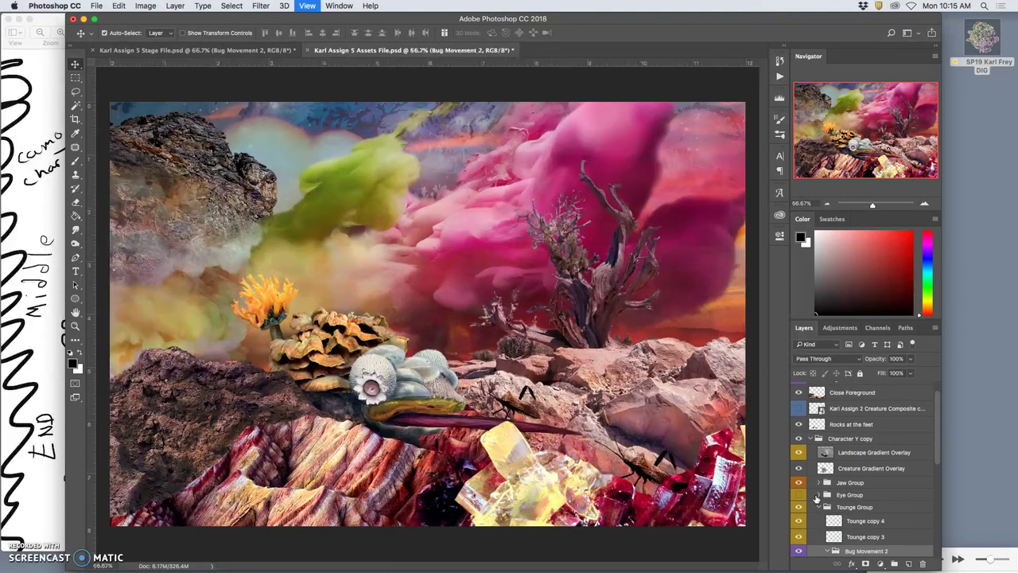
scroll(695, 495, right, 3)
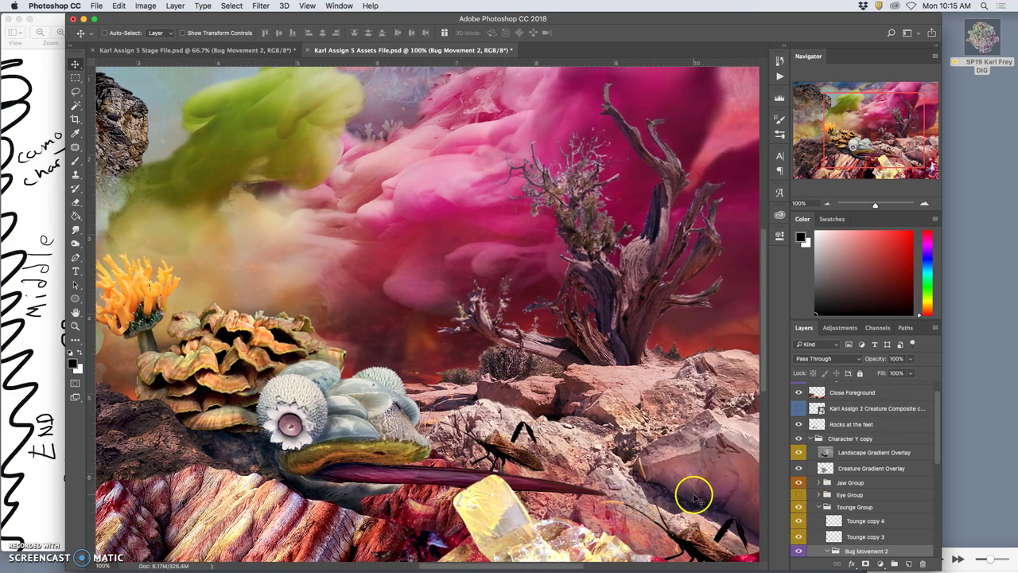
scroll(913, 470, up, 1)
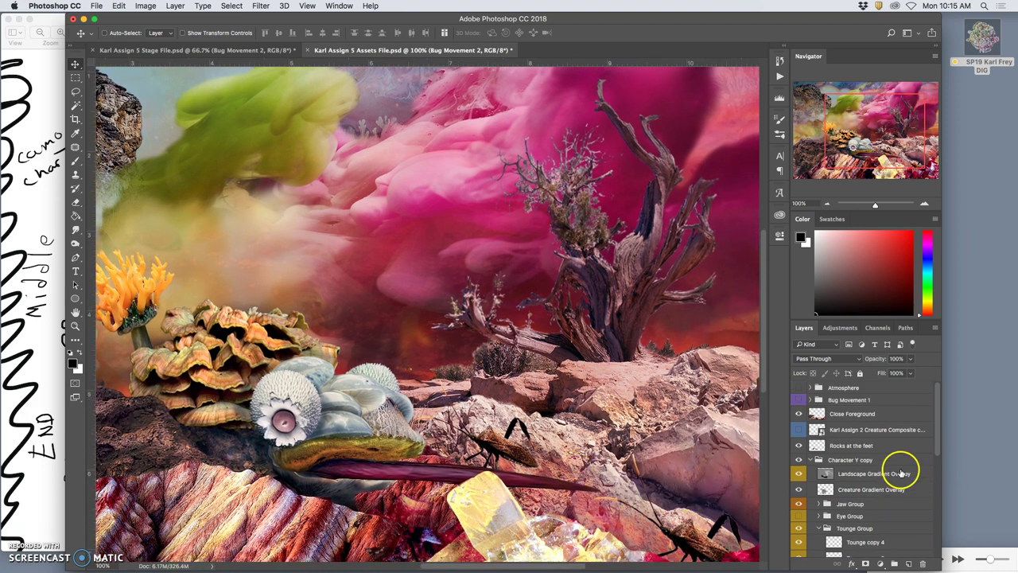
scroll(866, 446, down, 3)
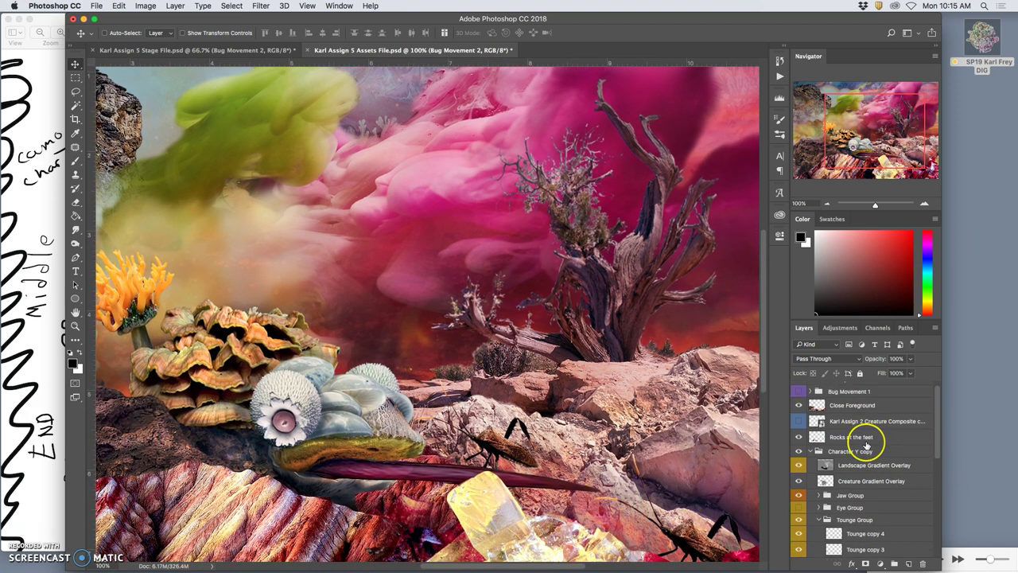
scroll(866, 446, down, 2)
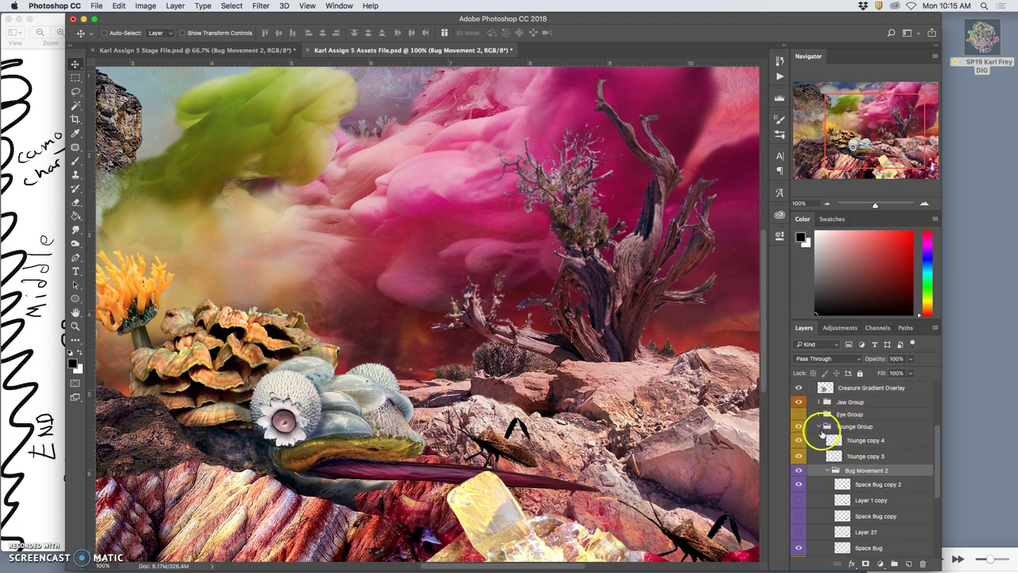
click(820, 428)
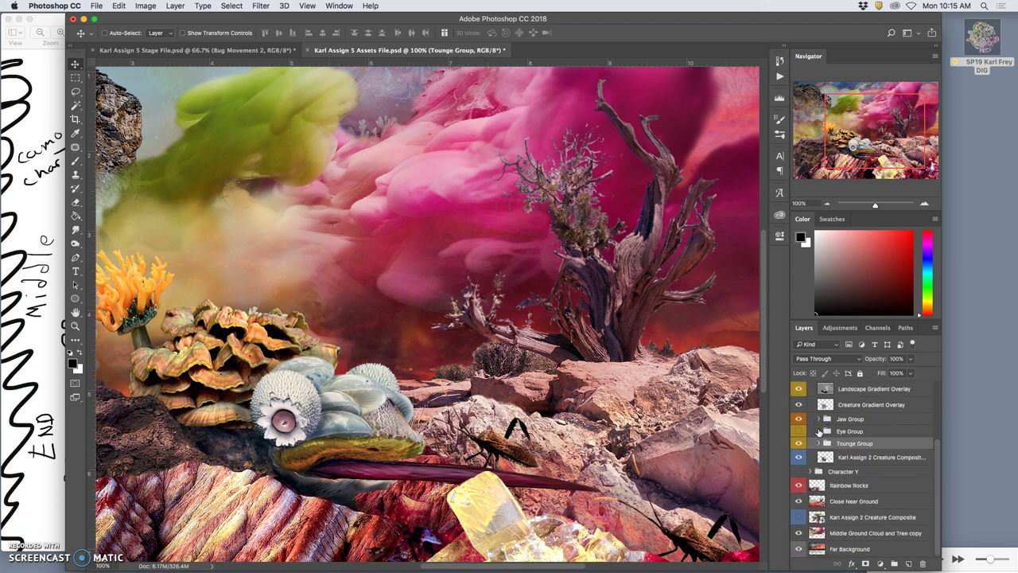
Step: Expand the Tounge Group, duplicate its Space Bug copy 2 layer and place the duplicate at the top of the group
click(819, 431)
click(819, 431)
click(820, 443)
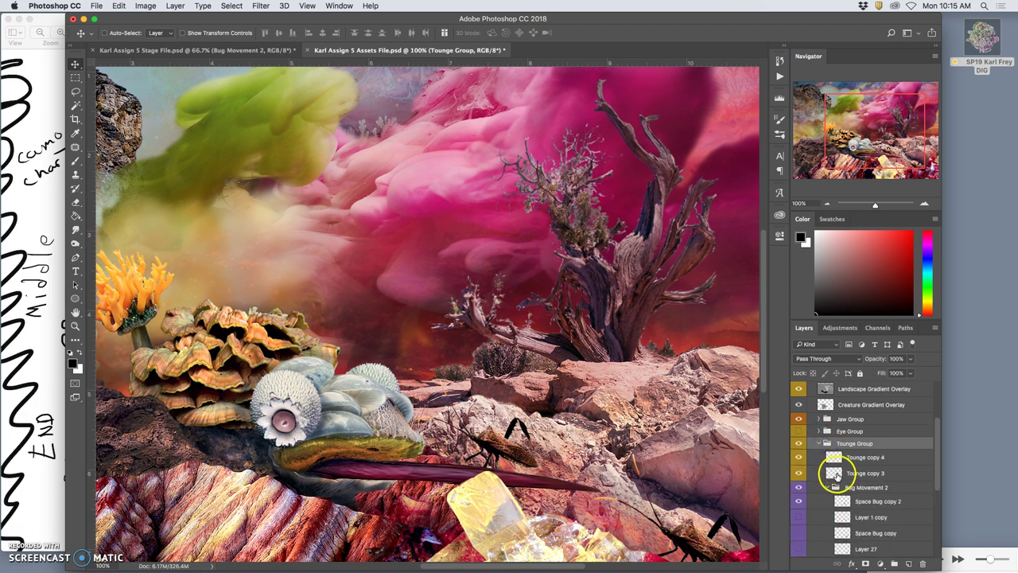
scroll(842, 473, down, 2)
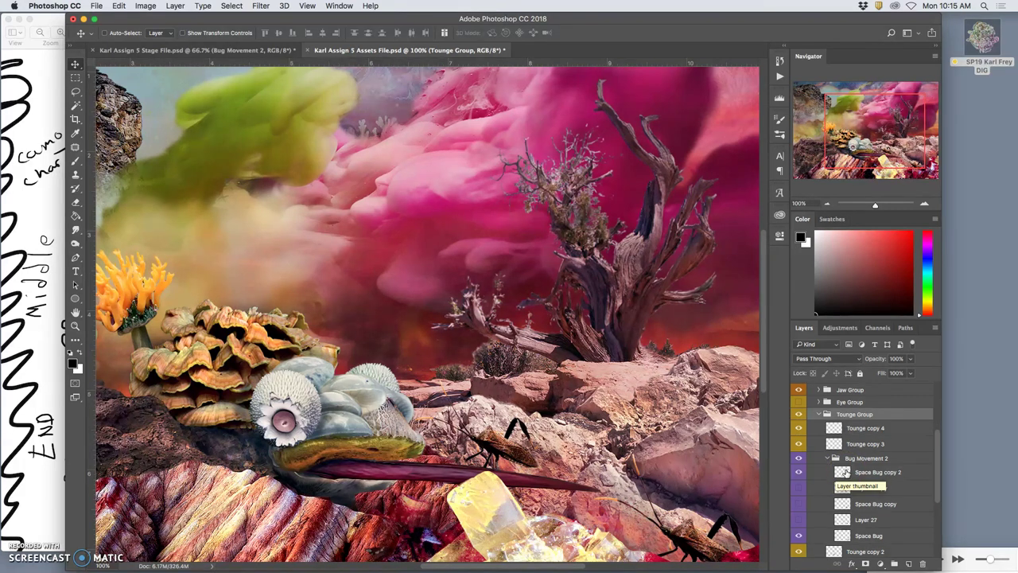
click(595, 478)
mouse_move(596, 478)
mouse_down()
mouse_move(504, 435)
mouse_move(497, 445)
mouse_up()
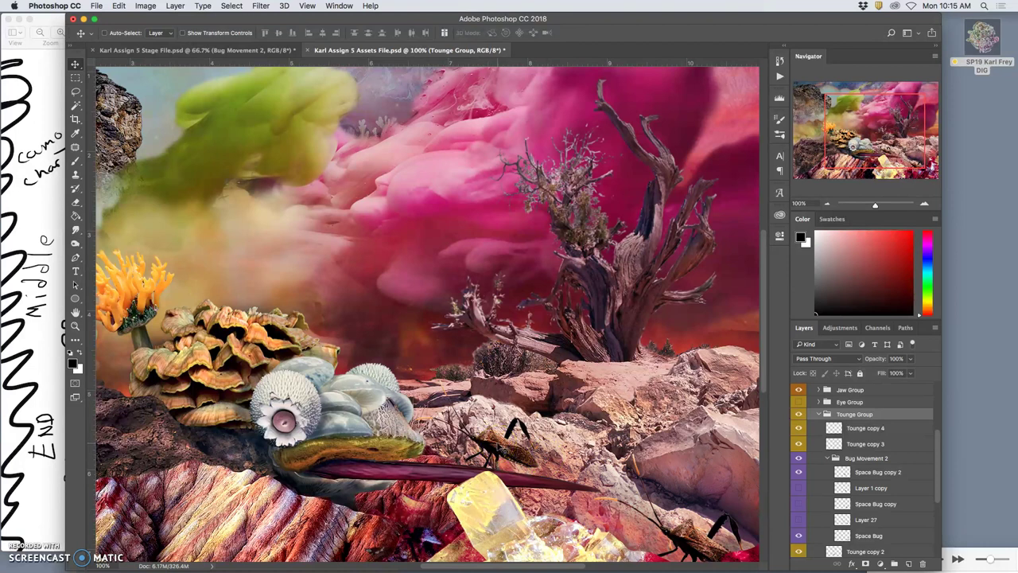
drag(814, 487, 863, 475)
click(799, 474)
click(799, 473)
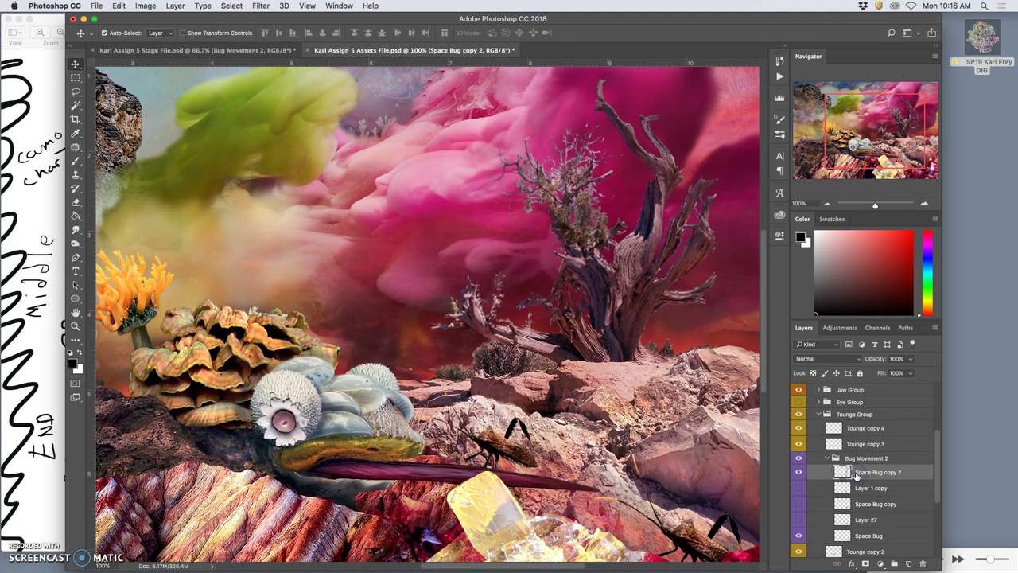
key(super+j)
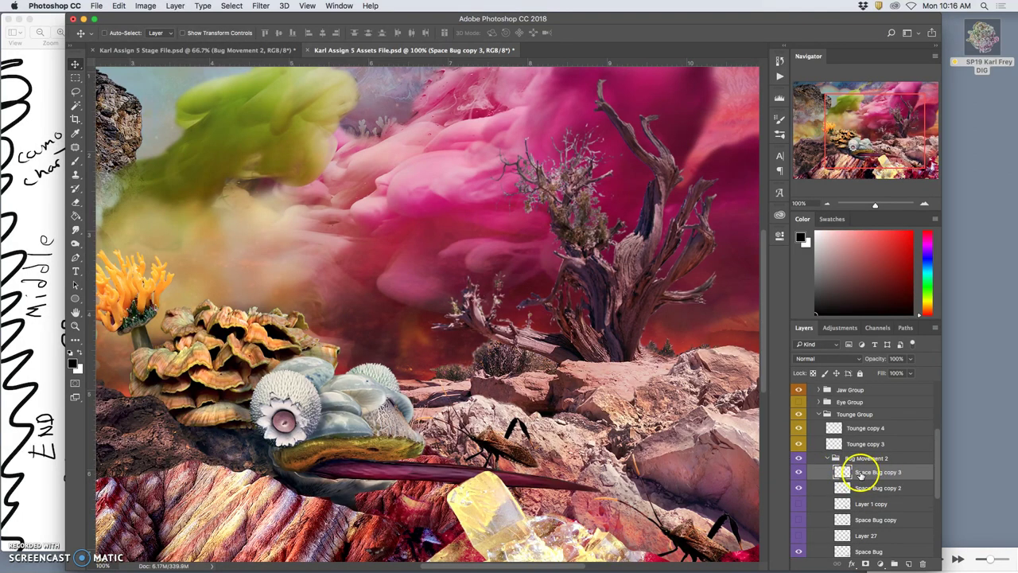
drag(860, 475, 849, 419)
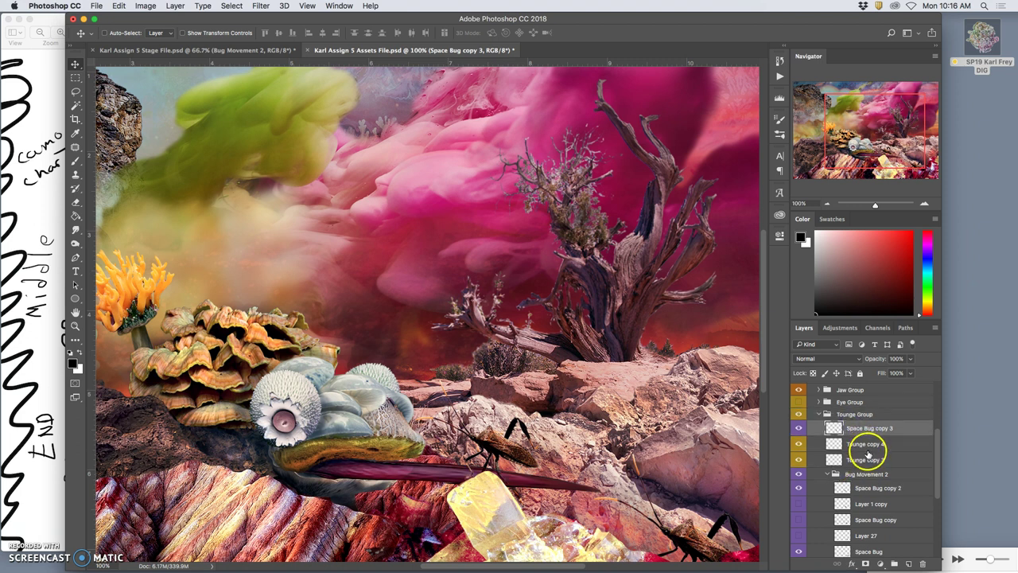
Step: Send the Bug Movement 2 group down the layer stack, out of the Tounge Group and directly below it
click(819, 414)
click(822, 443)
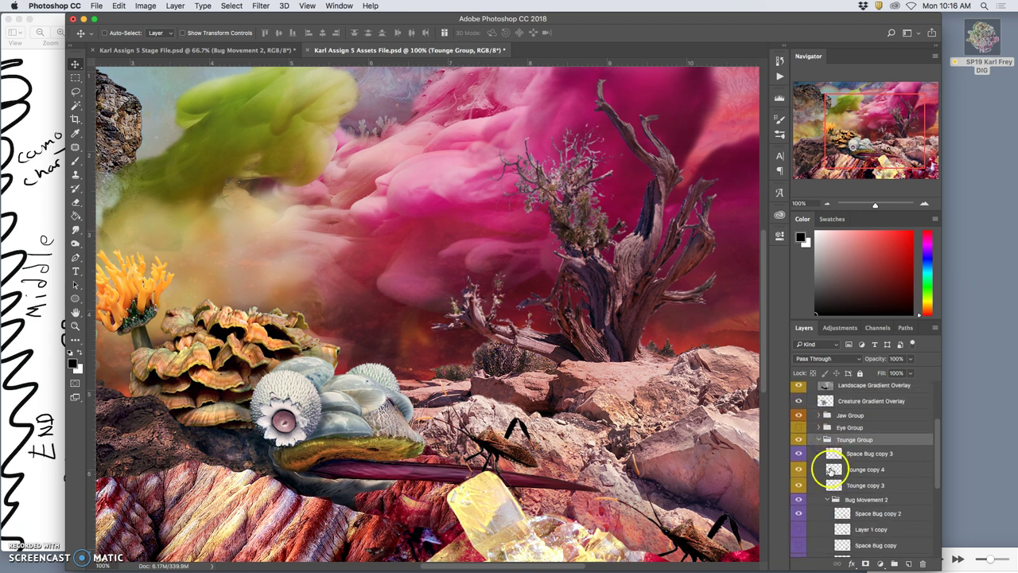
scroll(835, 459, down, 2)
click(858, 465)
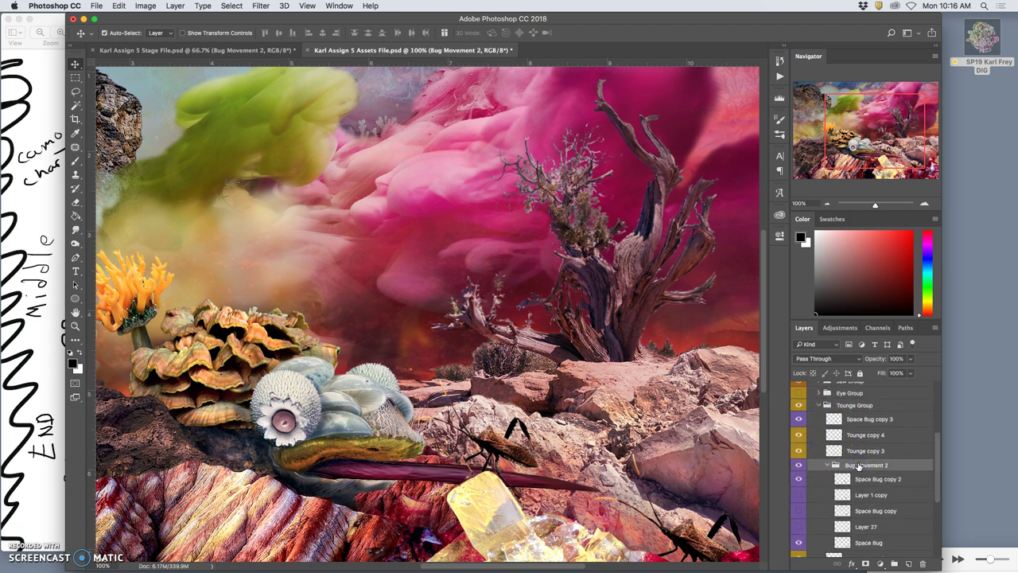
key(super+bracketleft)
key(super+bracketleft)
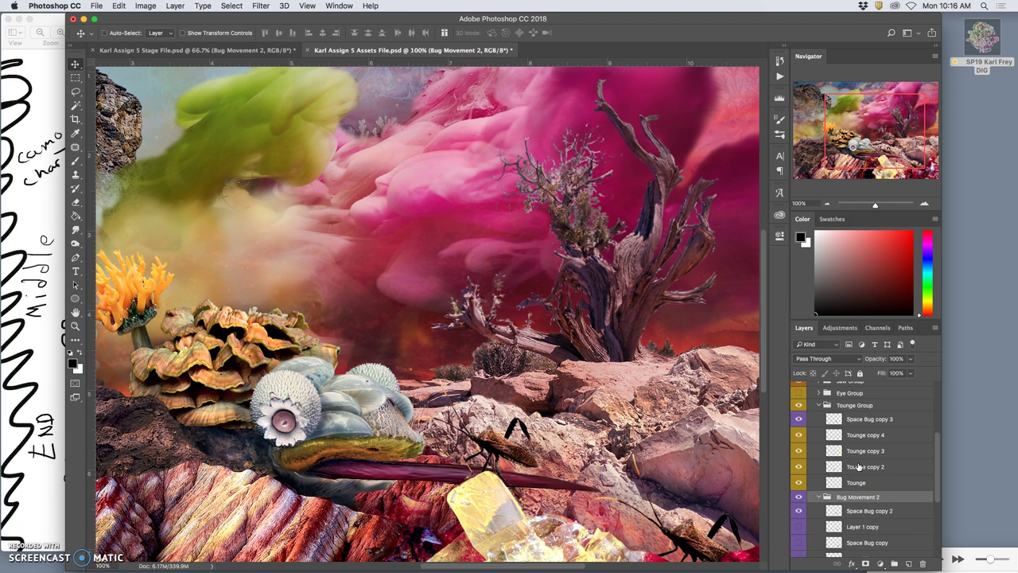
Step: Duplicate the Tounge copy 4 layer and place the duplicate at the top of the Tounge Group, above Space Bug copy 3
scroll(858, 467, up, 1)
click(849, 436)
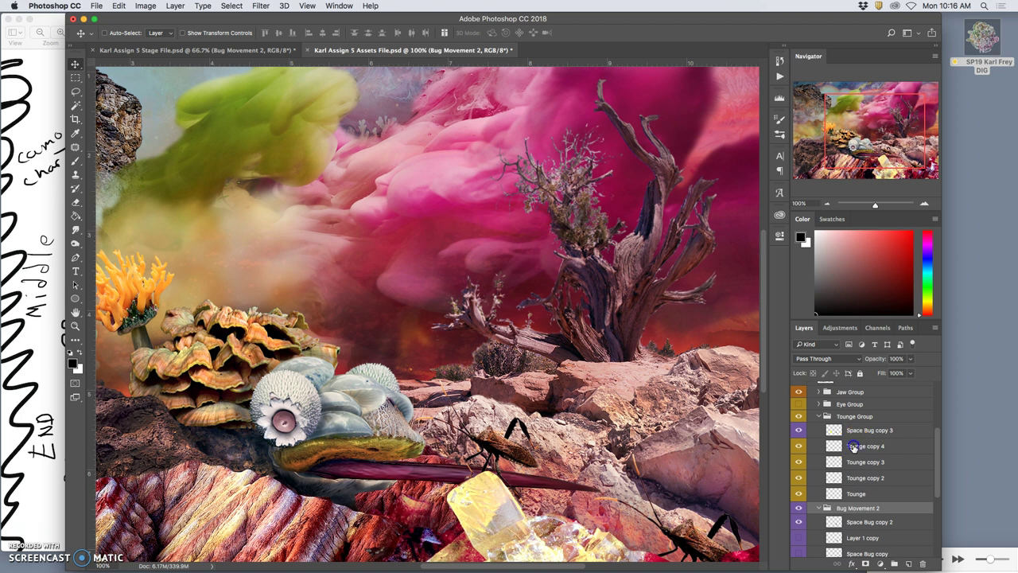
click(854, 447)
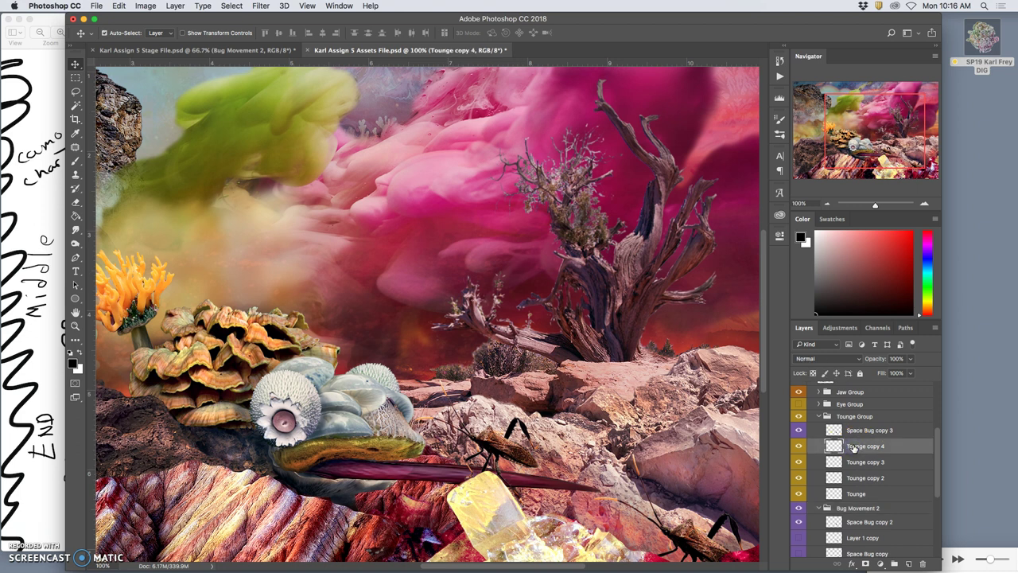
key(super+j)
drag(857, 451, 855, 427)
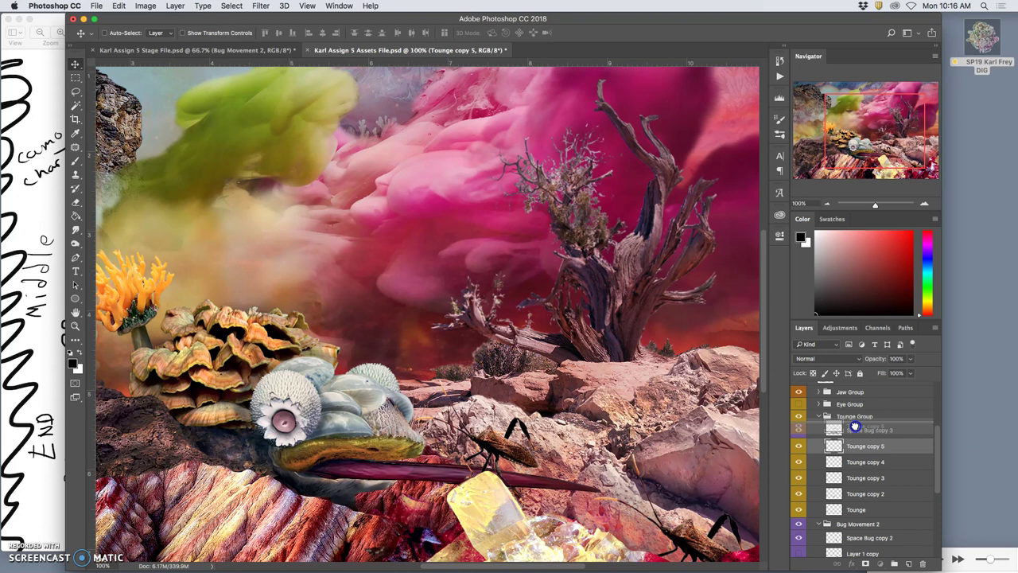
drag(856, 427, 855, 426)
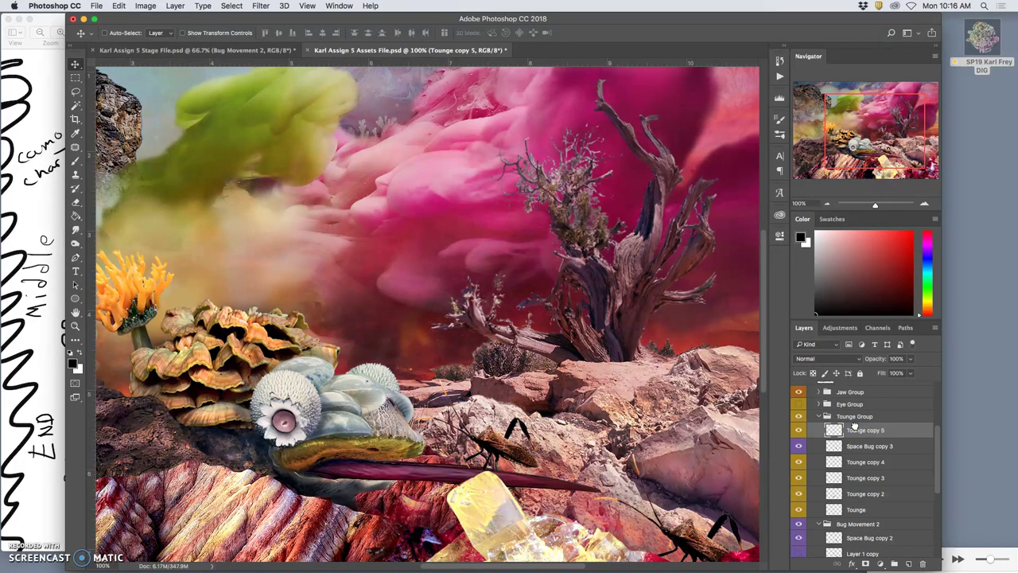
Step: Try bending the tip of the Tounge copy 5 tongue upward with Puppet Warp, and undo the warp
click(856, 430)
click(119, 6)
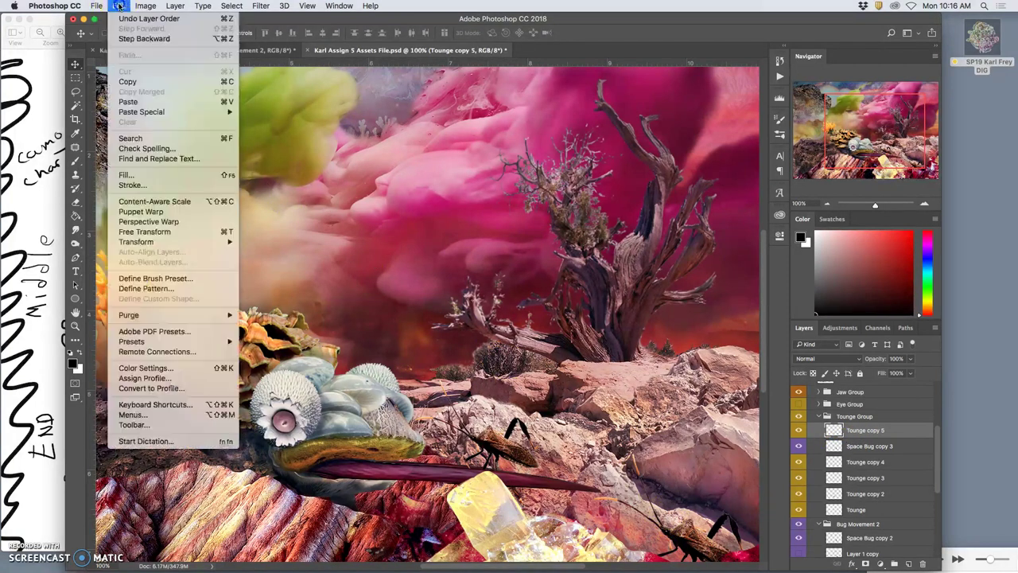
click(142, 213)
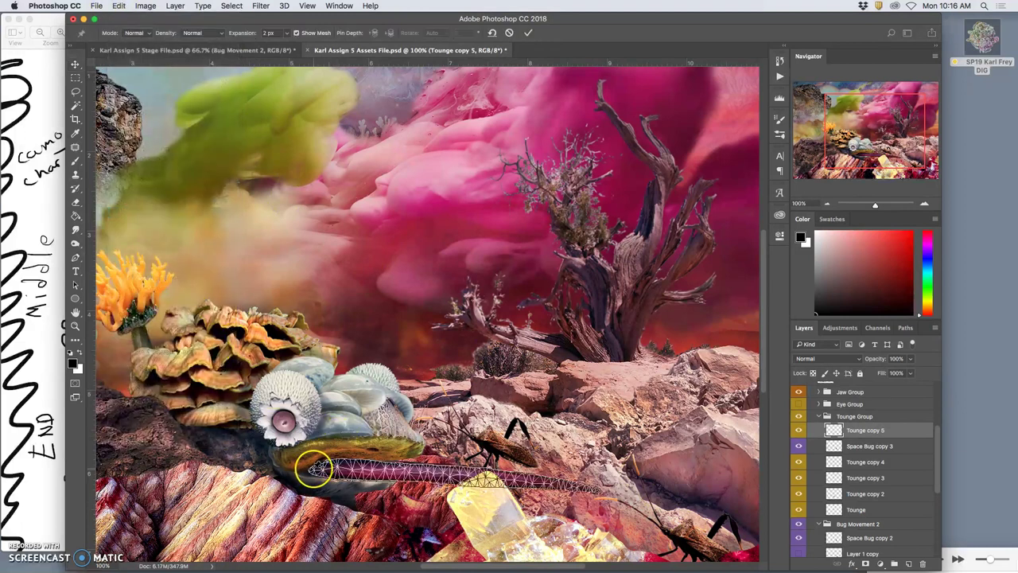
click(368, 459)
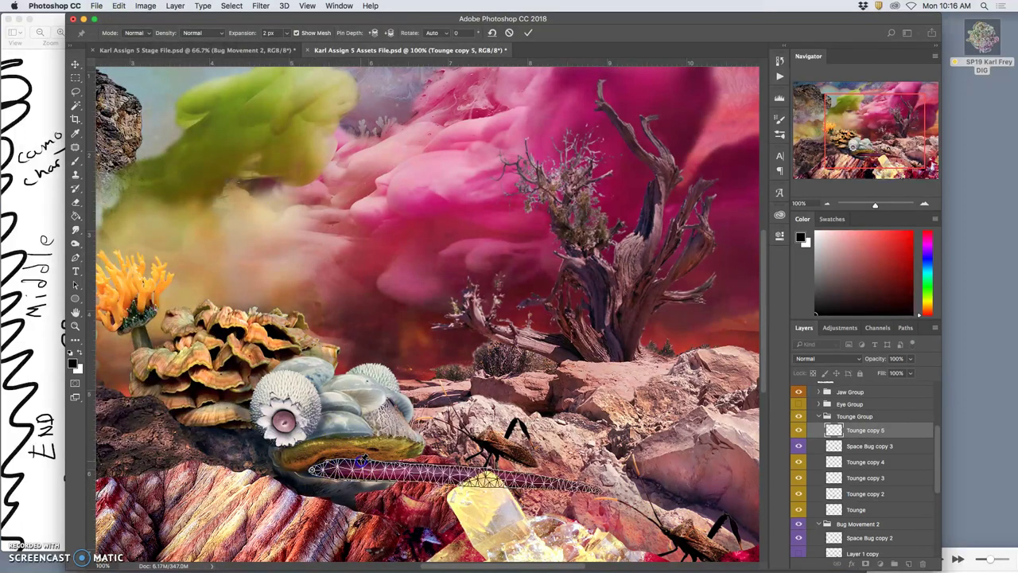
click(597, 488)
drag(598, 488, 565, 448)
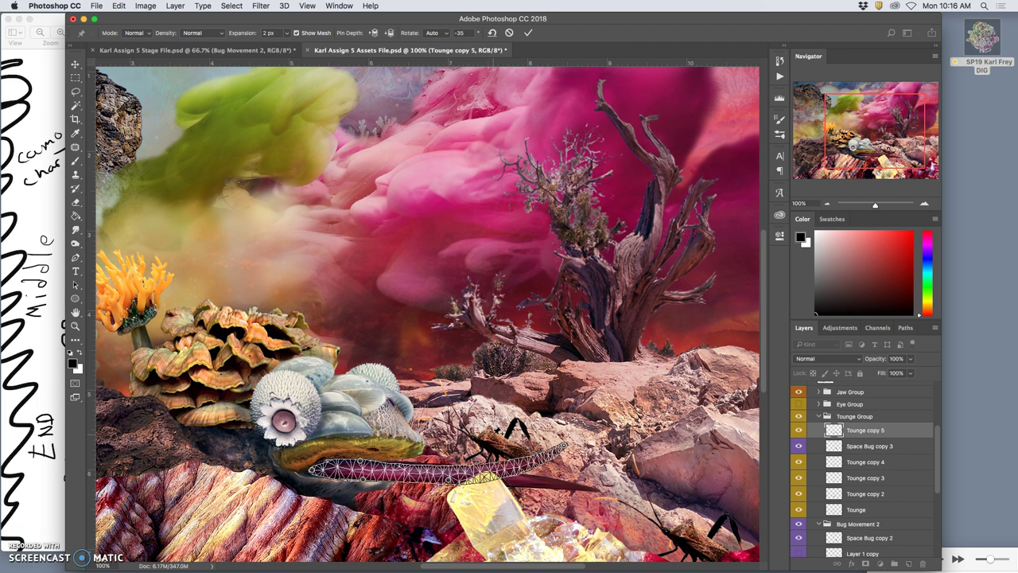
key(Return)
drag(502, 437, 652, 422)
click(13, 33)
Step: Puppet Warp the Tounge copy 5 tongue so its tip curls up around the right end of the upper bug
click(118, 6)
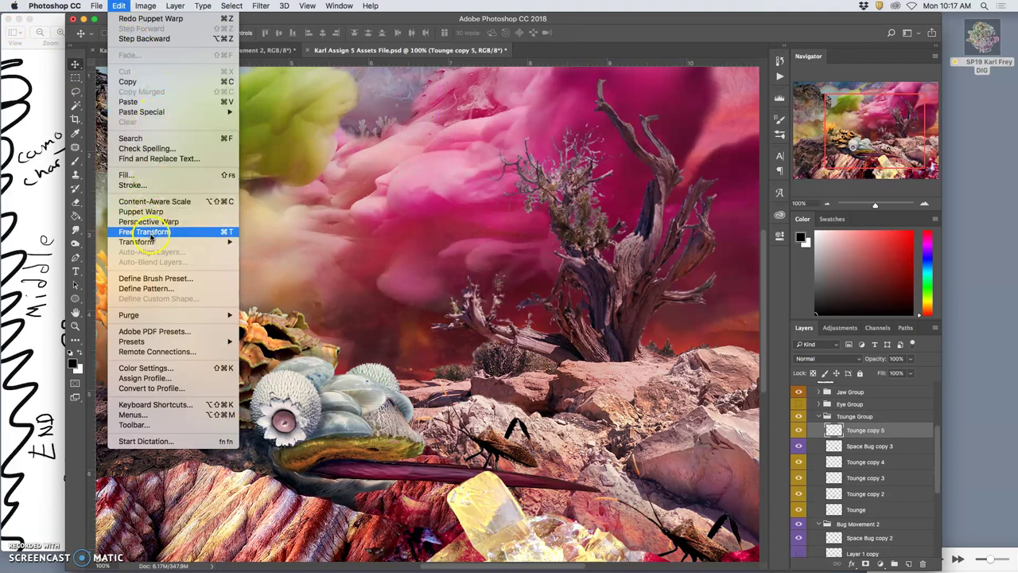
click(142, 212)
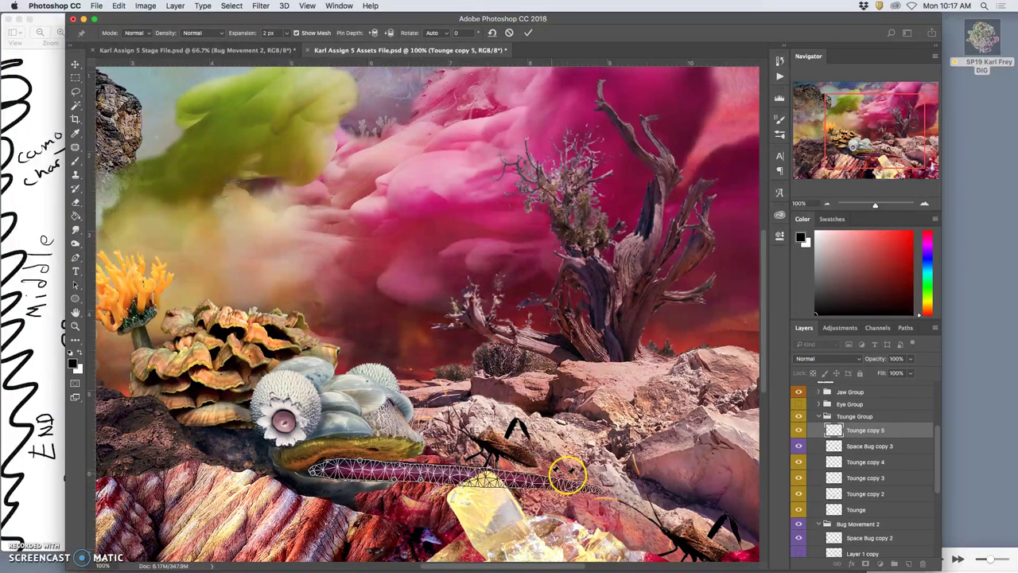
drag(599, 490, 519, 434)
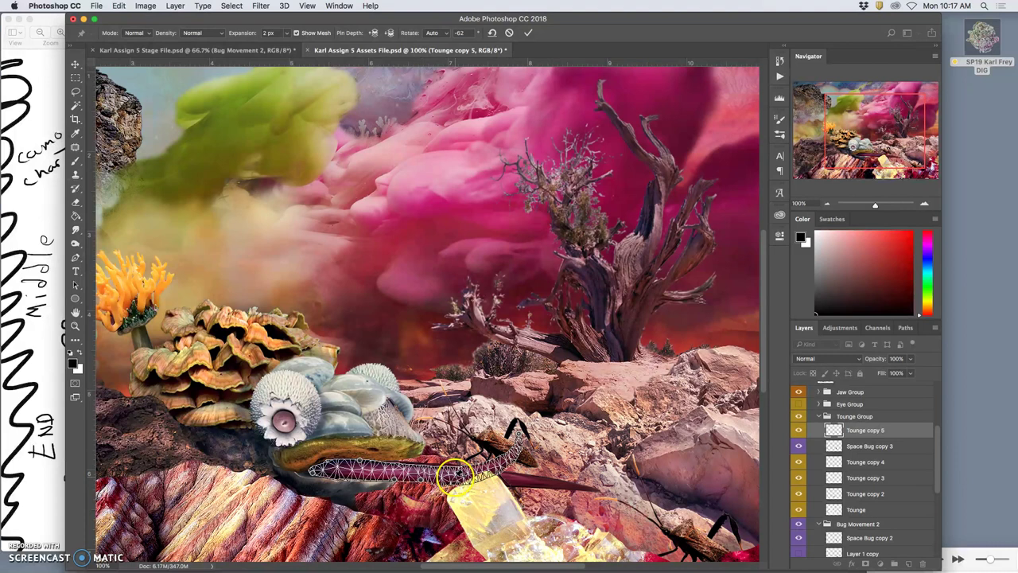
drag(460, 481, 469, 486)
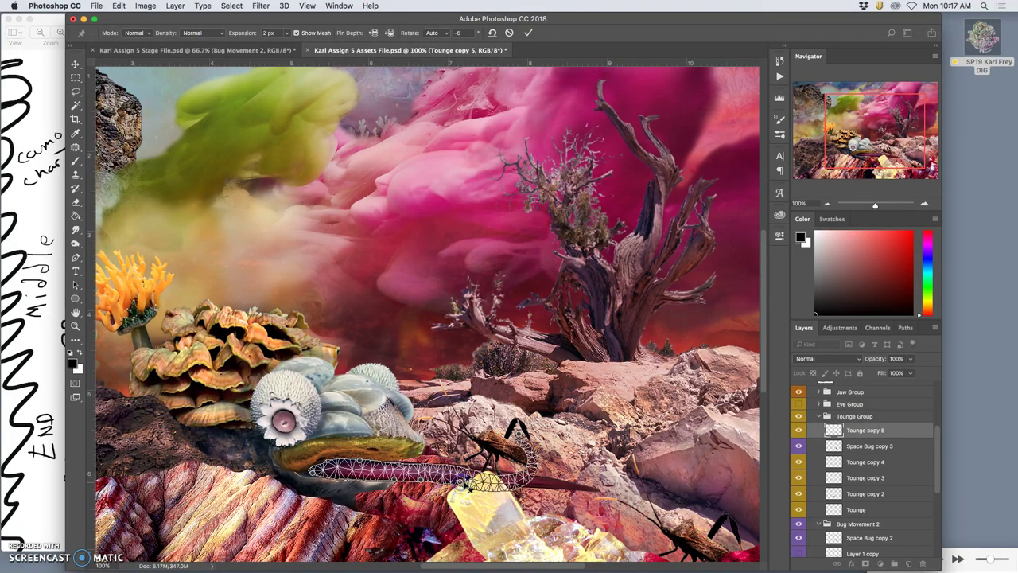
drag(523, 470, 539, 435)
key(Return)
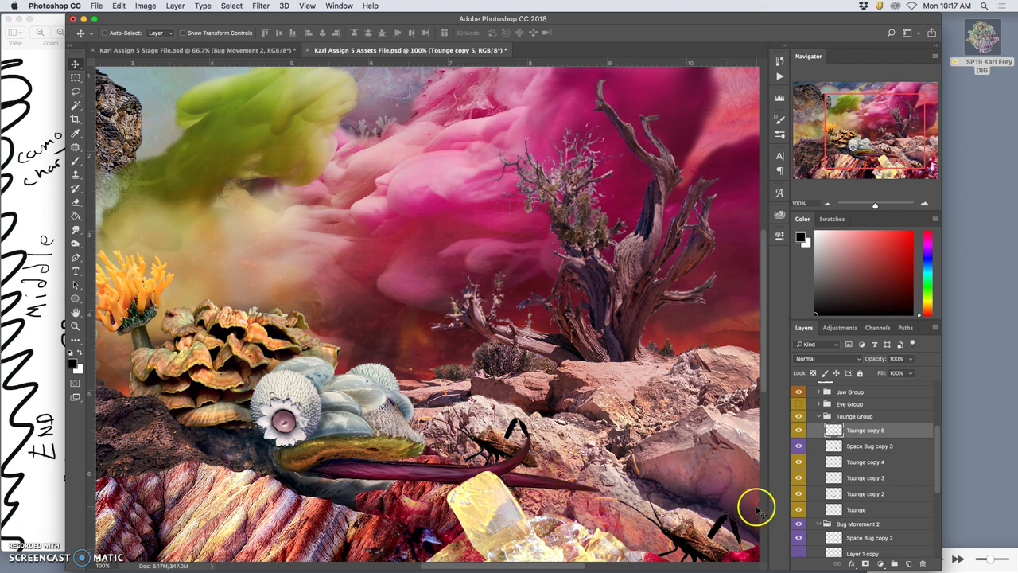
Step: Duplicate Space Bug copy 3, place the duplicate above Tounge copy 5 and give it the Violet layer color
click(855, 446)
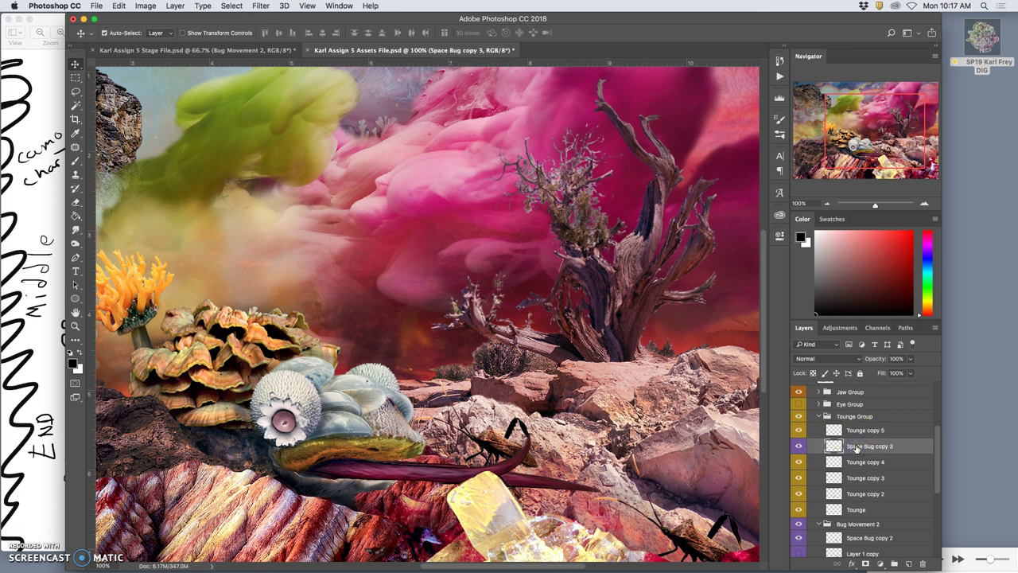
key(super+j)
drag(856, 450, 853, 428)
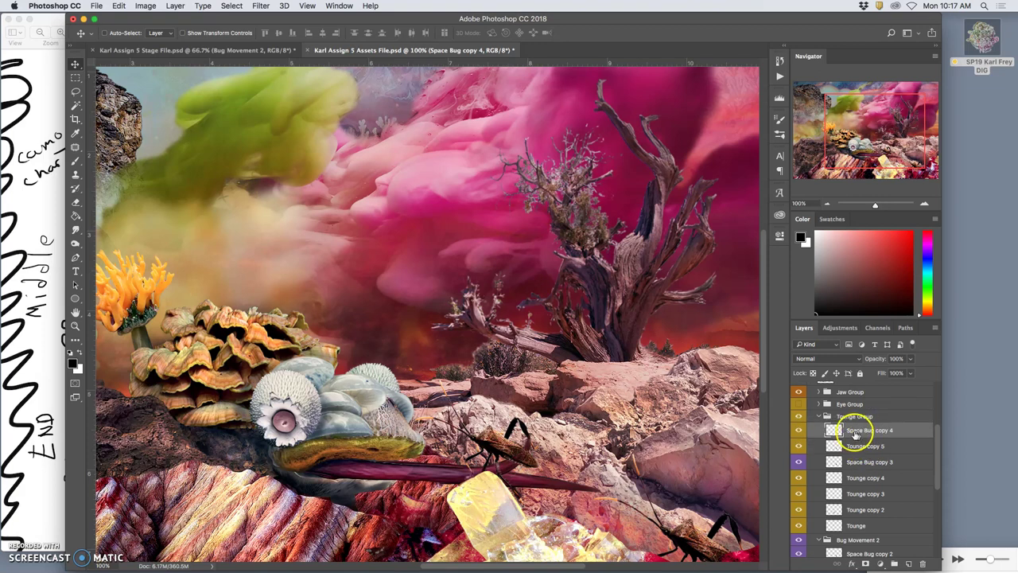
right_click(800, 429)
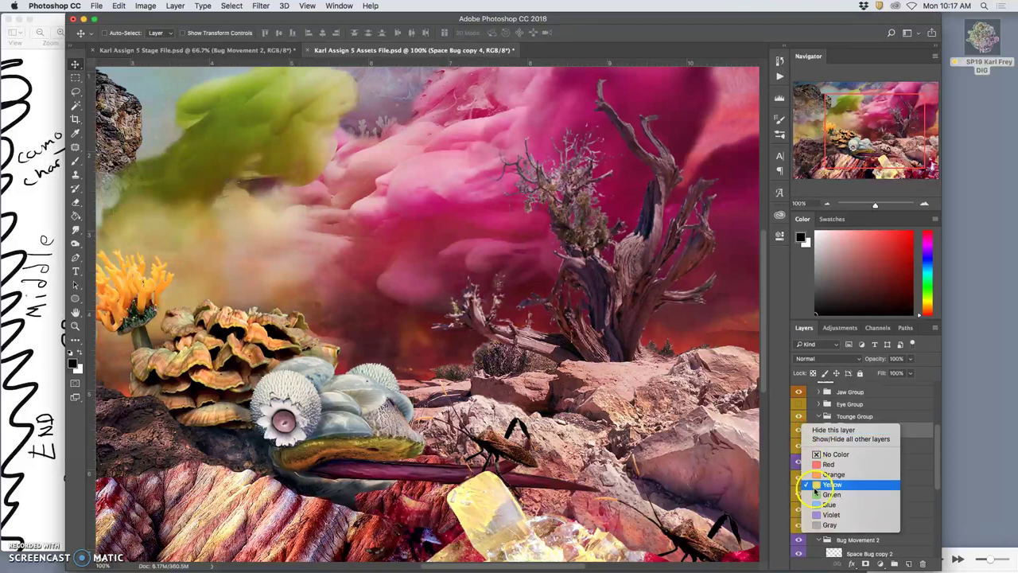
click(815, 519)
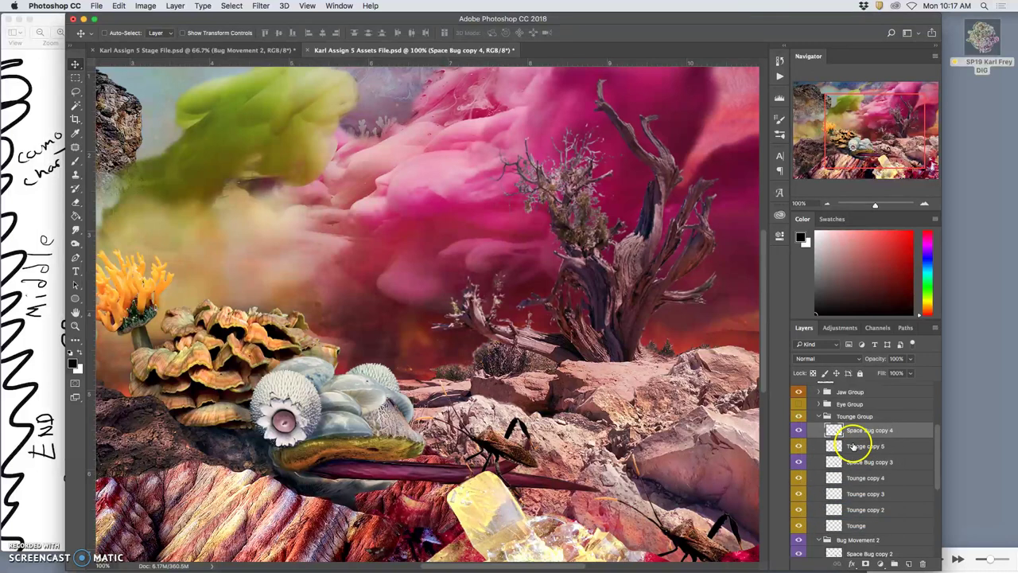
Step: Free Transform Space Bug copy 4: rotate it 34.67°, scale it to 80.33% width and 89.34% height, and move it left over the tongue
key(ctrl+t)
drag(637, 386, 661, 448)
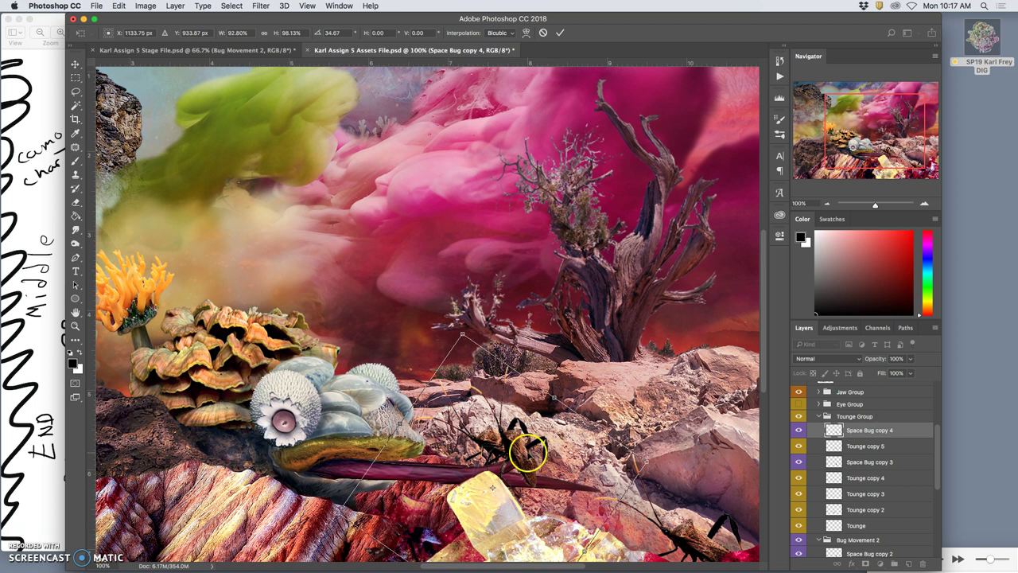
drag(528, 451, 470, 451)
click(435, 348)
drag(430, 343, 414, 355)
click(581, 468)
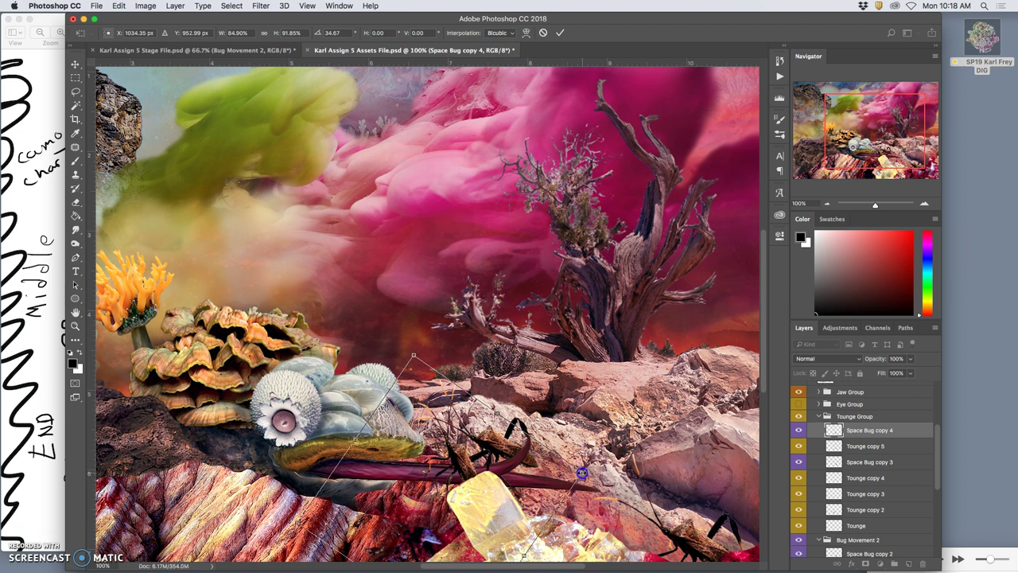
drag(581, 473, 587, 455)
drag(463, 460, 465, 442)
click(521, 452)
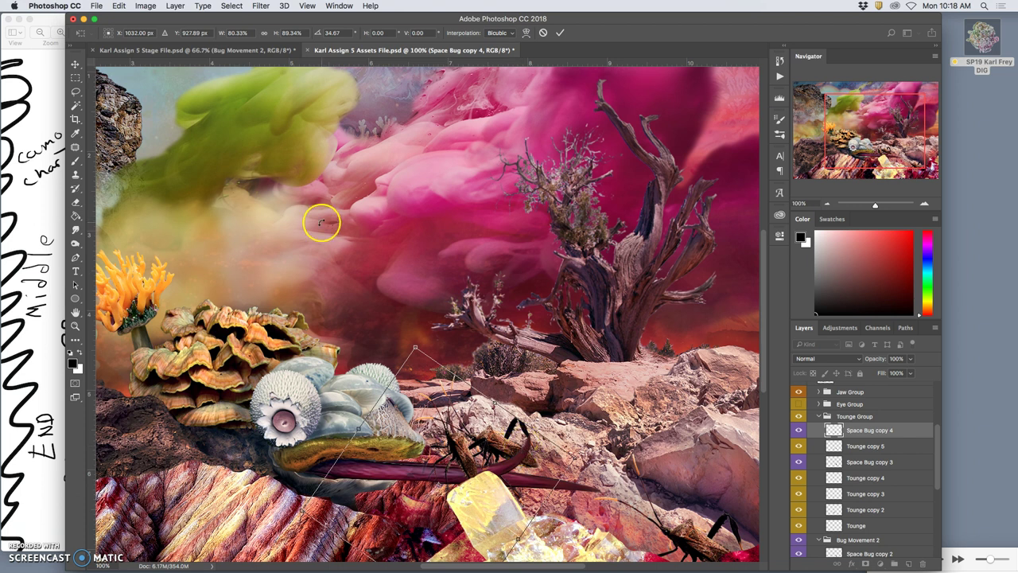
key(Return)
Step: Pin the body of Space Bug copy 4 with Puppet Warp and bend its upper antenna tip to the right
click(119, 5)
click(141, 211)
click(458, 453)
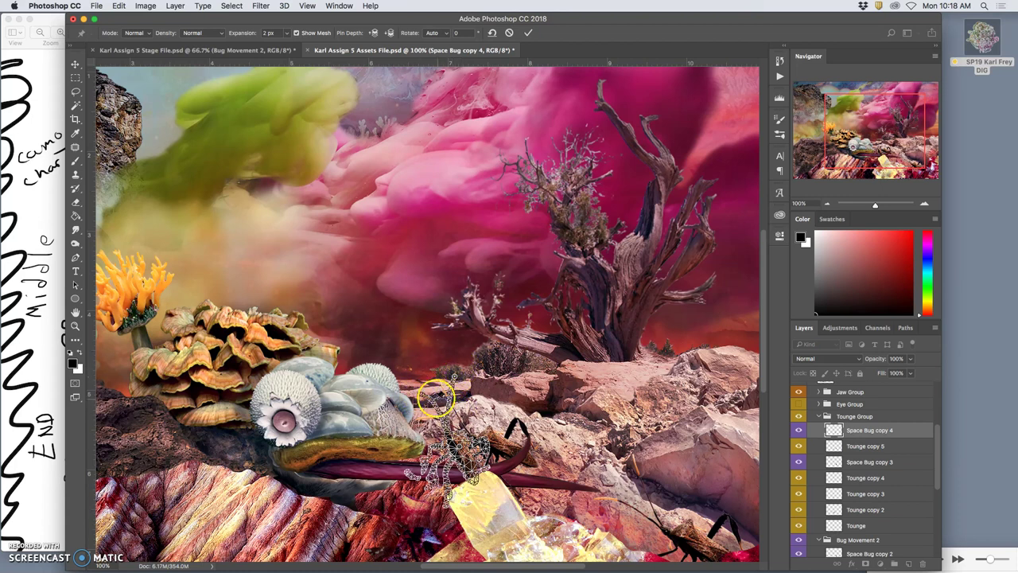
click(448, 386)
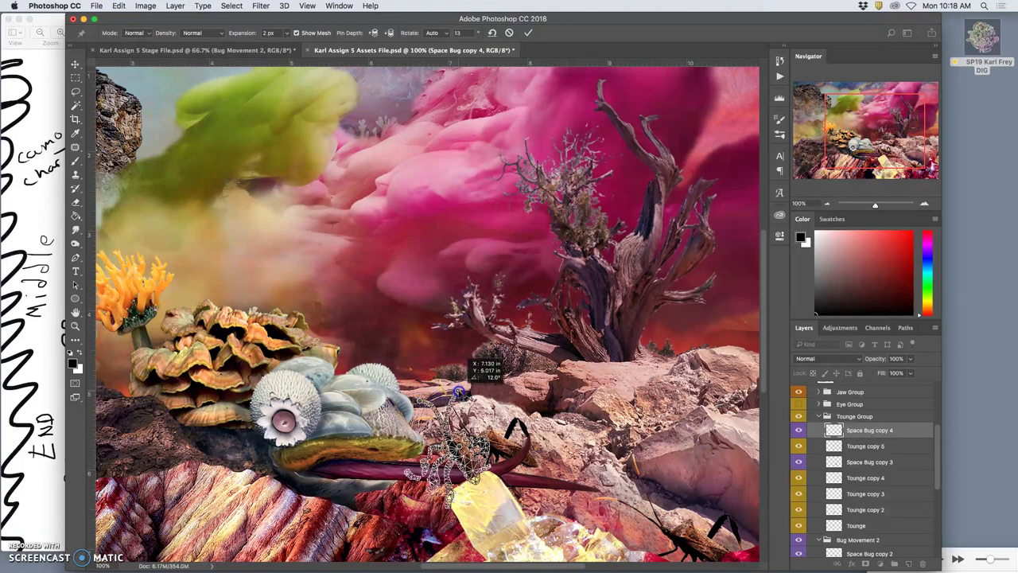